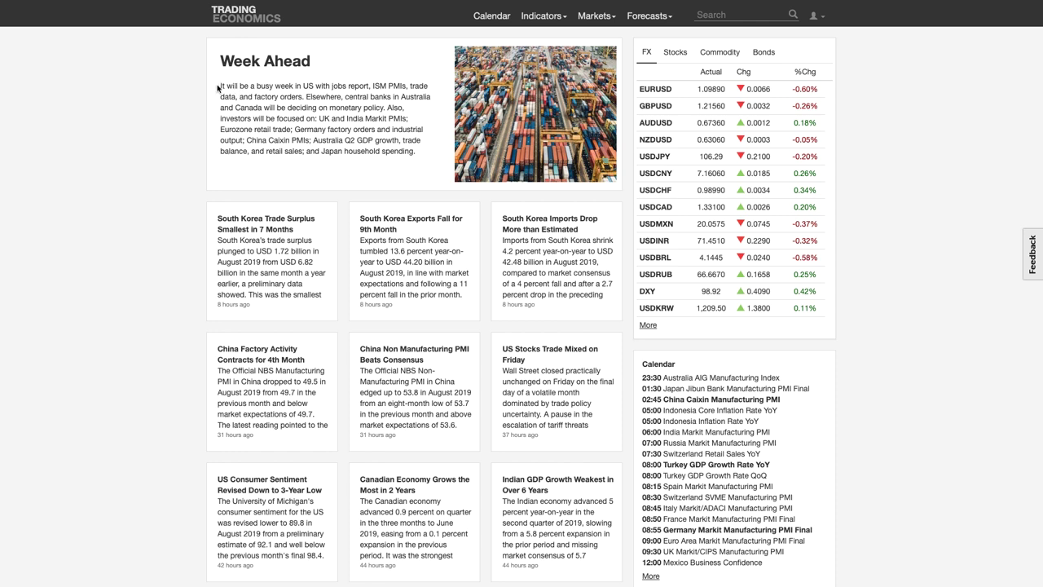
# - Read through the Guardian article on new US–China tariffs, scrolling up and down
pyautogui.moveTo(220, 85); pyautogui.dragTo(368, 88)
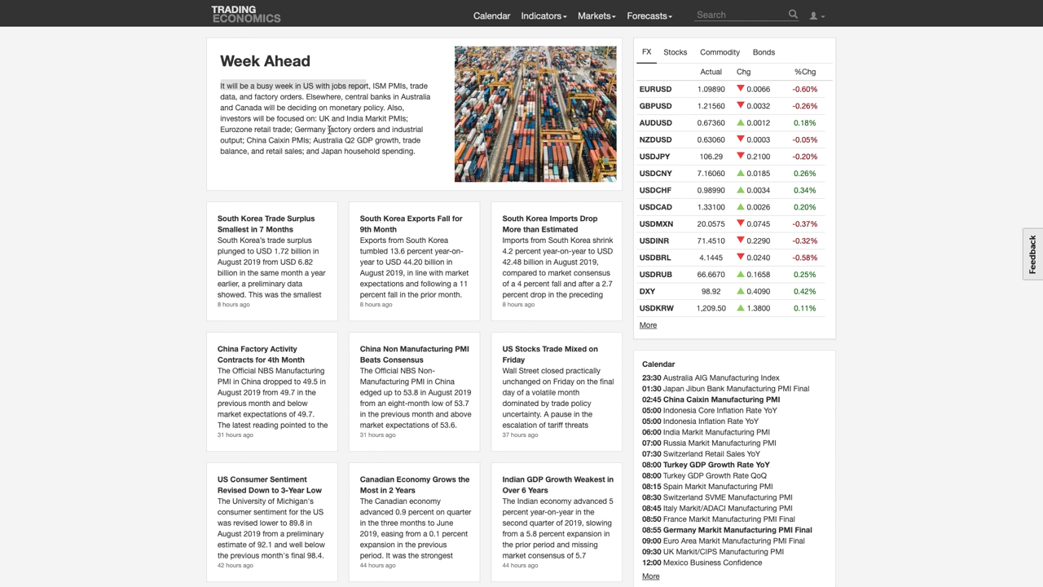
pyautogui.click(335, 130)
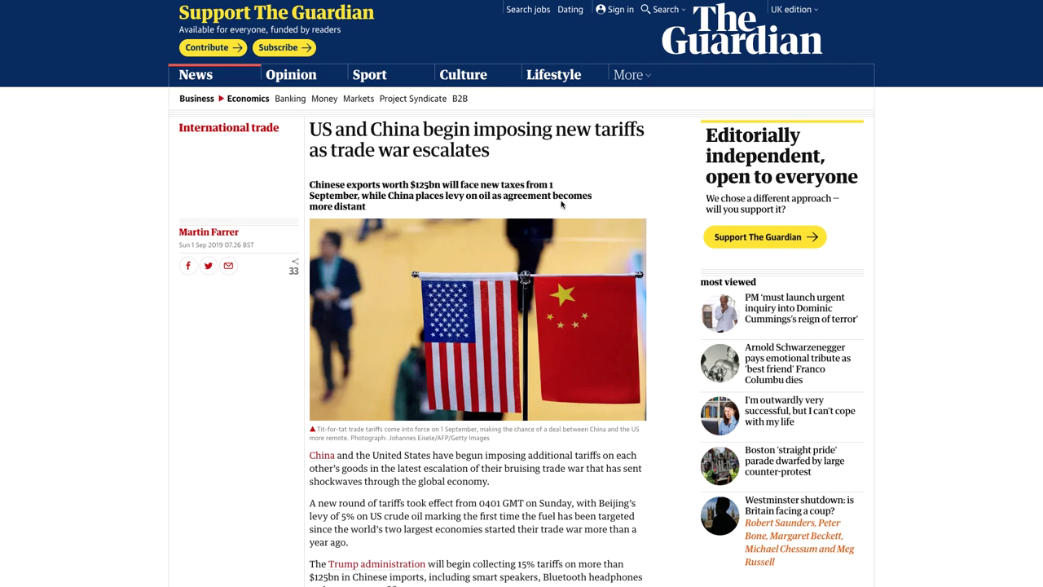
pyautogui.scroll(-2, 506, 355)
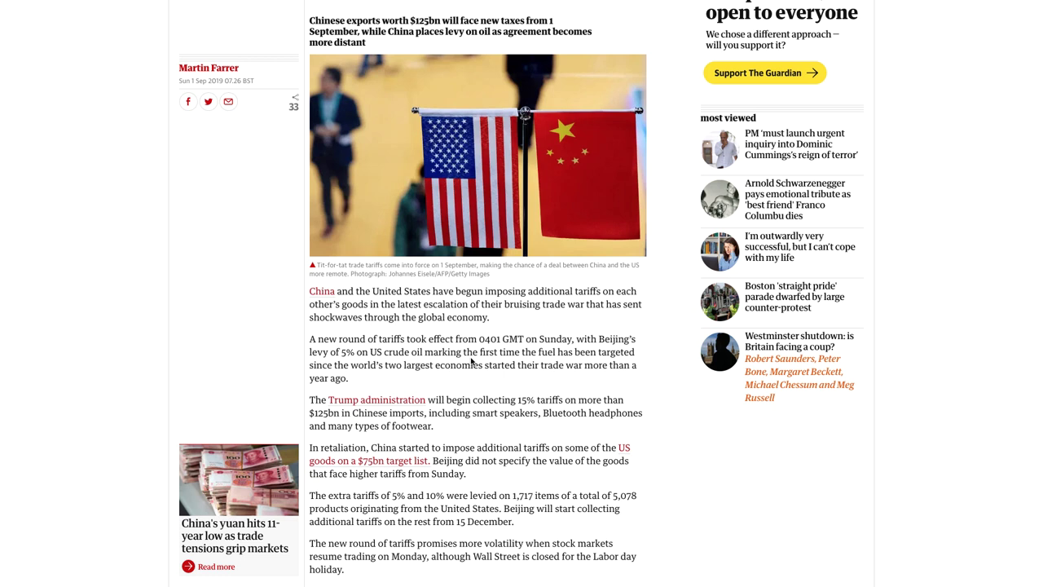
pyautogui.scroll(2, 432, 346)
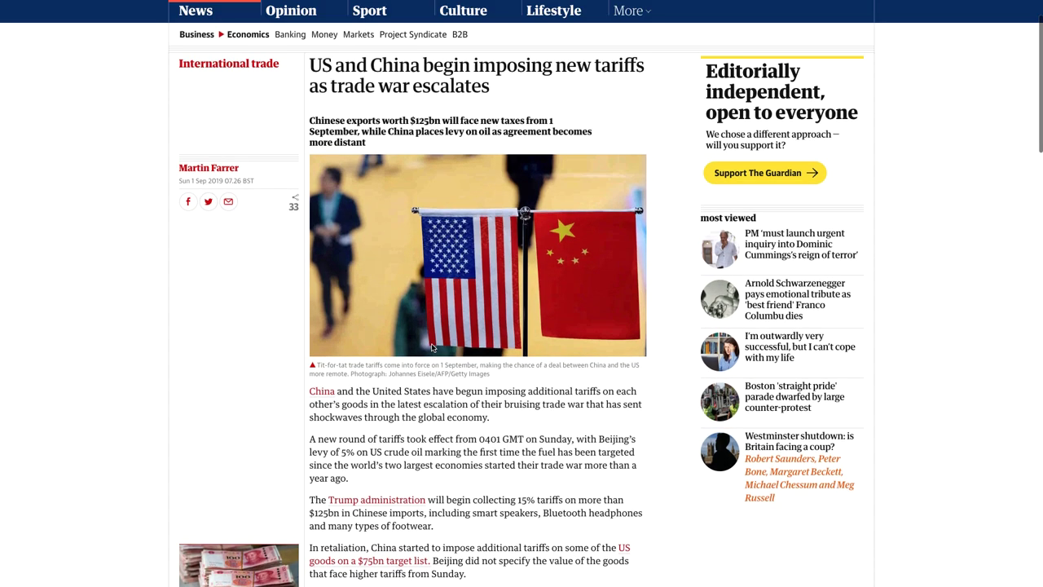
pyautogui.scroll(1, 267, 264)
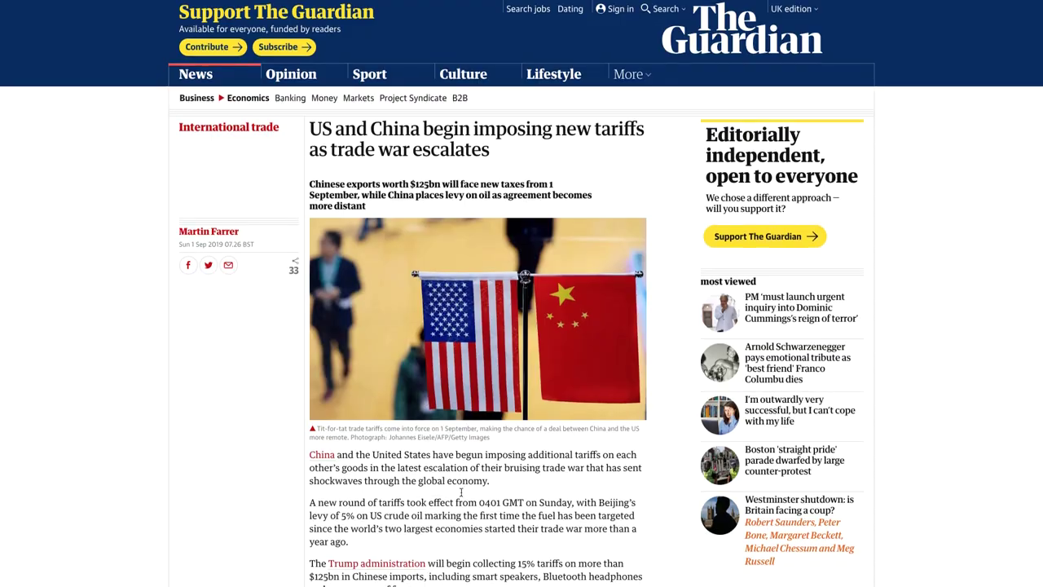
pyautogui.scroll(-2, 449, 419)
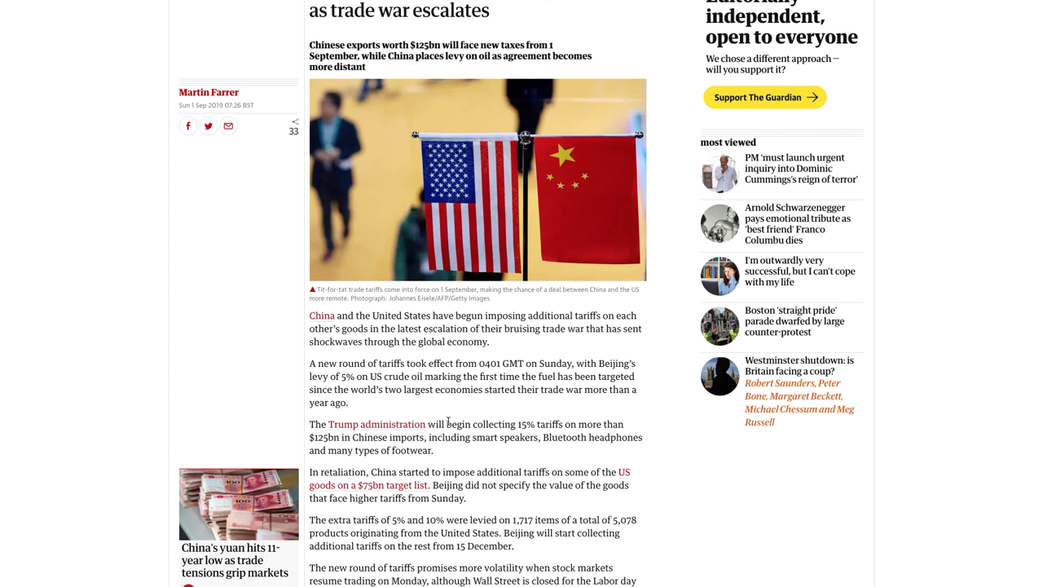
pyautogui.scroll(-5, 447, 420)
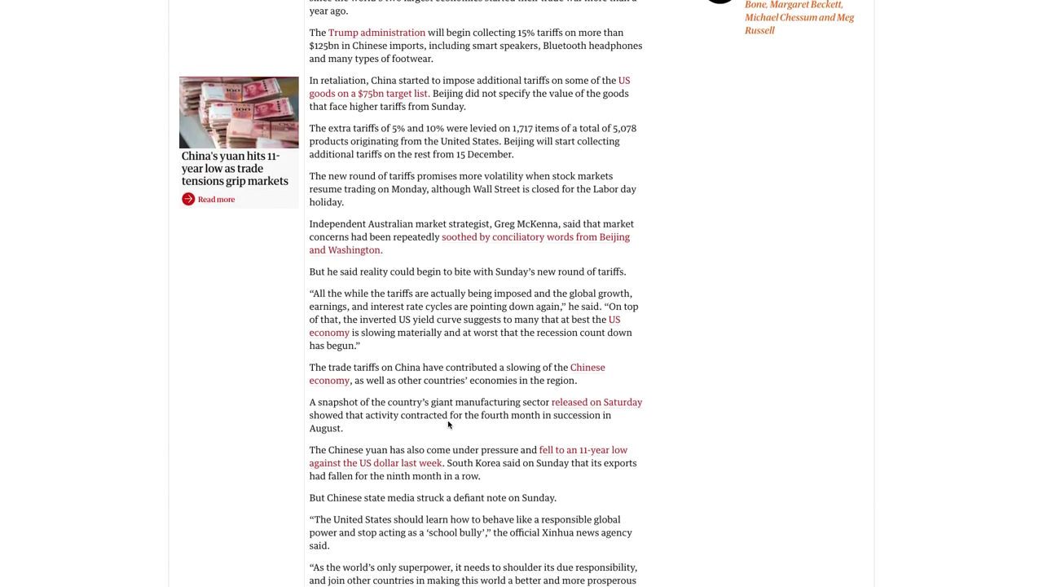
pyautogui.scroll(6, 447, 424)
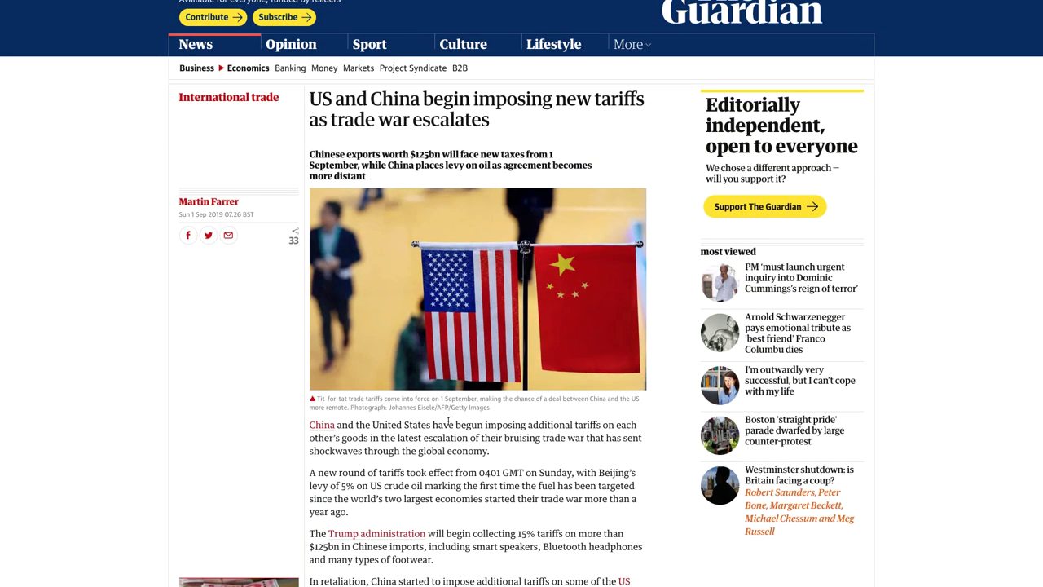
pyautogui.scroll(-3, 474, 463)
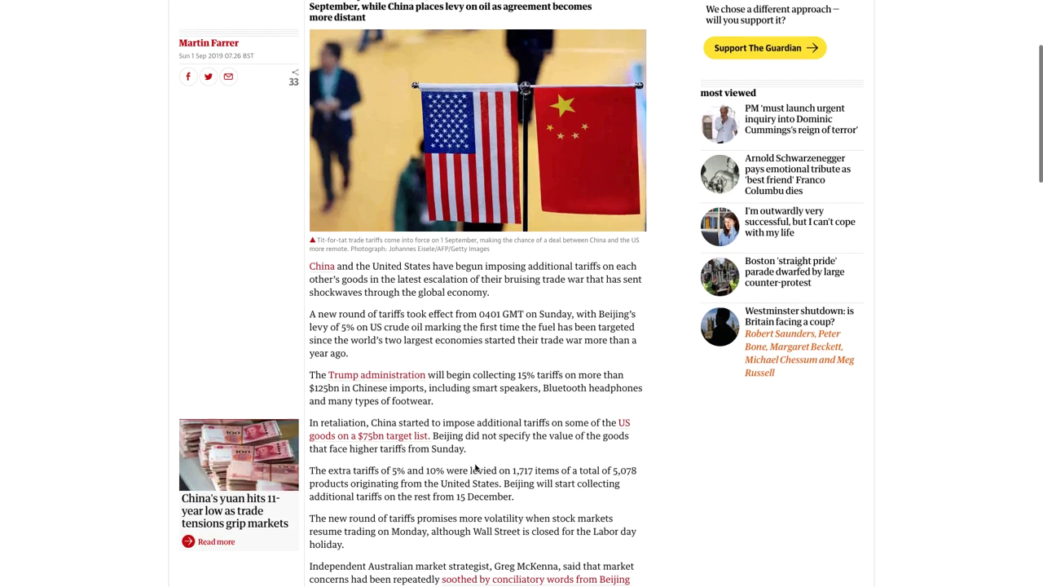
pyautogui.scroll(-1, 477, 463)
pyautogui.scroll(-1, 477, 464)
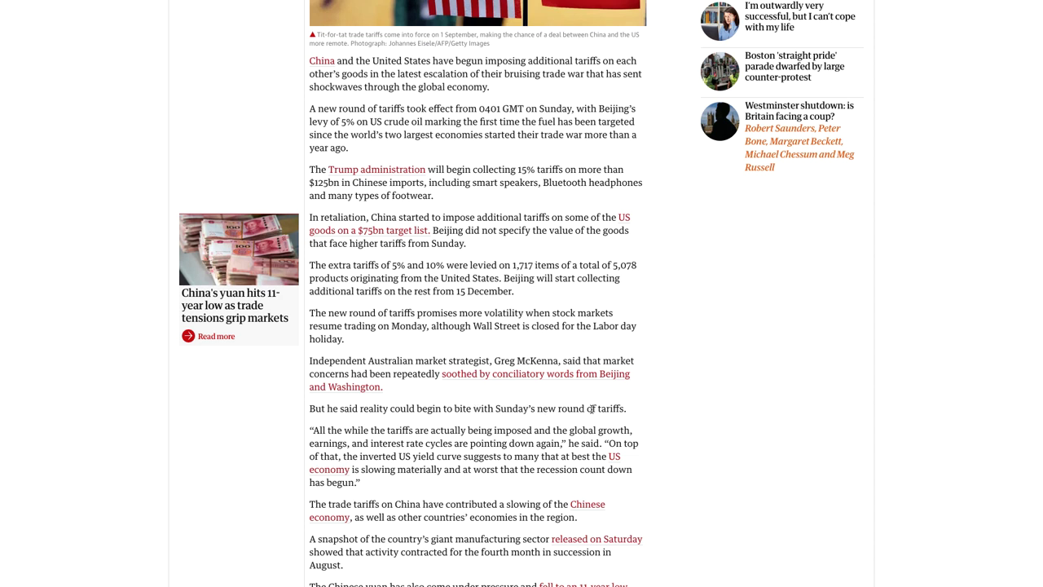
pyautogui.scroll(5, 497, 289)
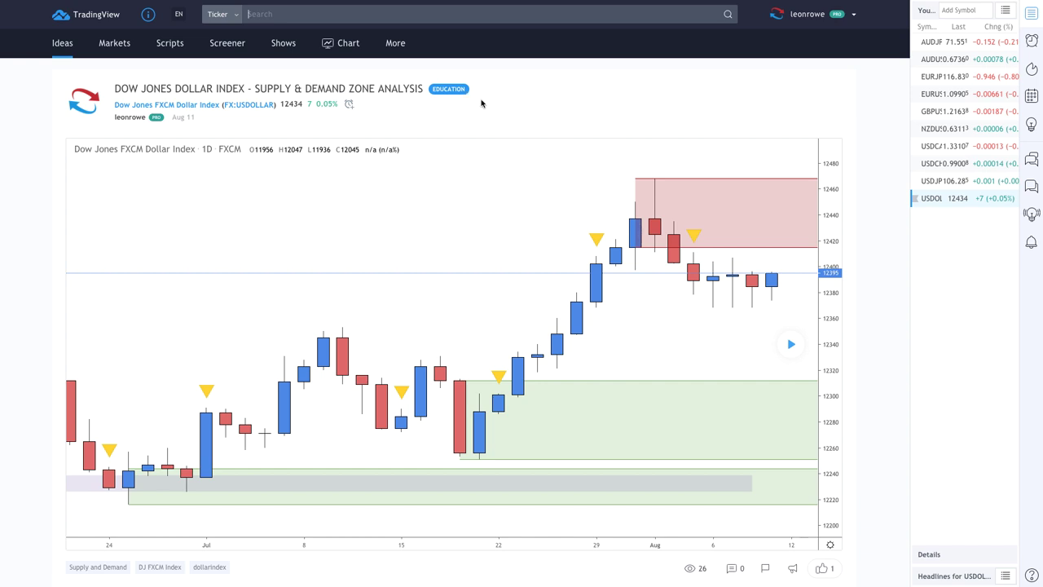
# - Load the newer bars onto the published idea's chart
pyautogui.click(790, 343)
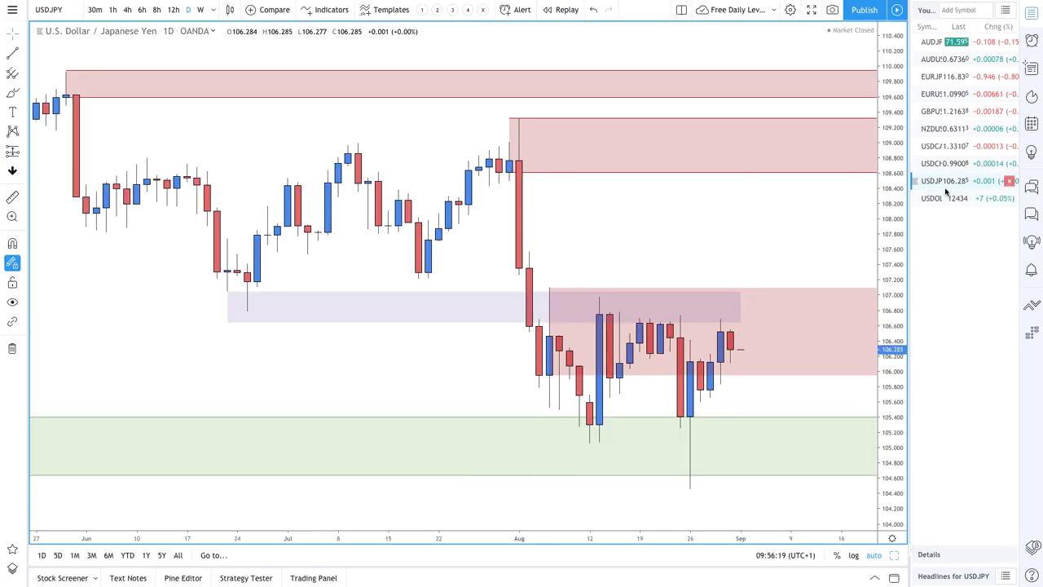
# - Switch to USDOLLAR and reshape the green demand zone to about 12359–12393, starting 26 Aug
pyautogui.click(945, 198)
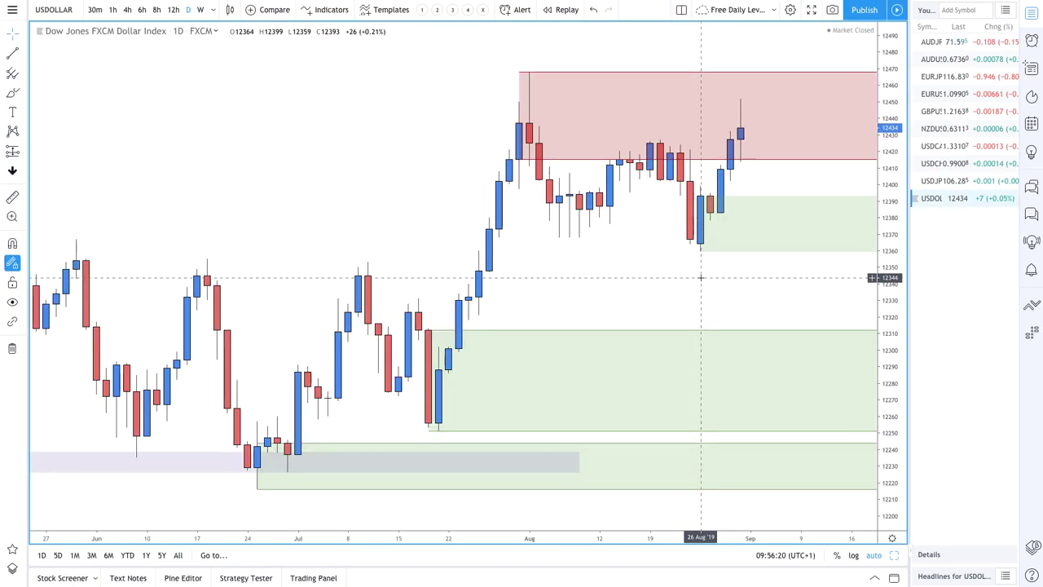
pyautogui.scroll(5, 699, 277)
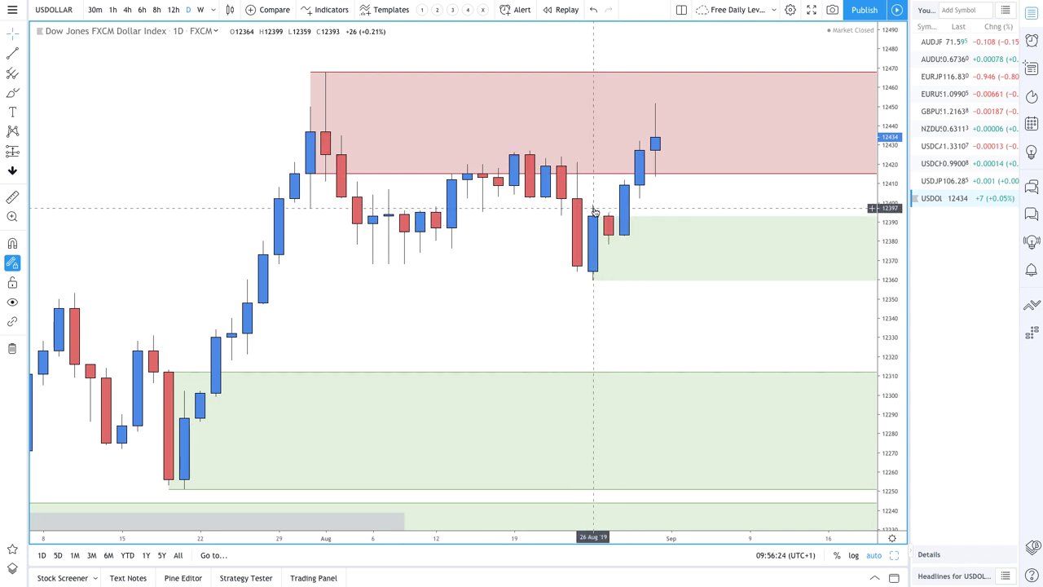
pyautogui.moveTo(592, 215); pyautogui.dragTo(420, 212)
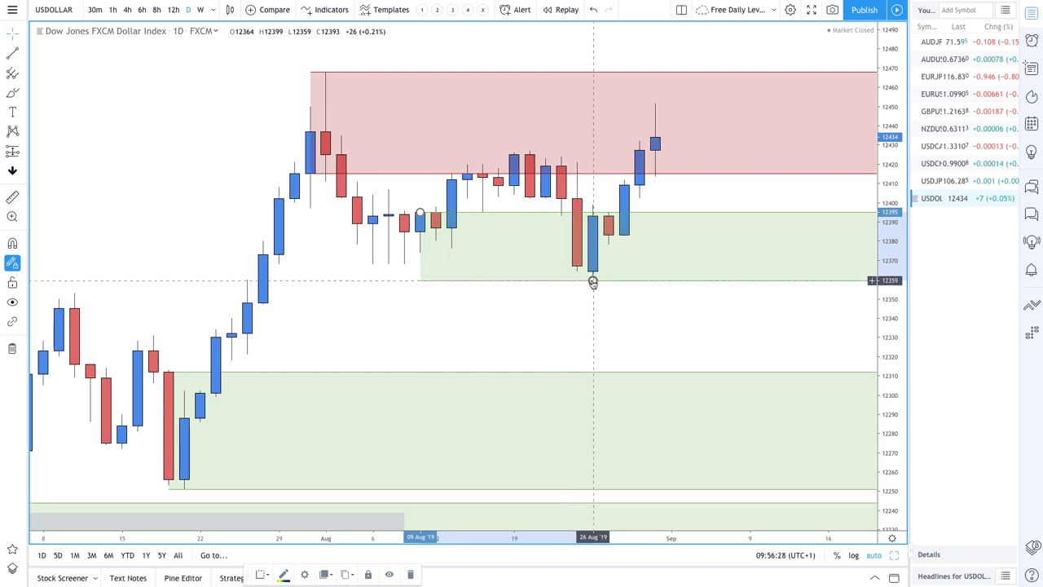
pyautogui.moveTo(592, 281); pyautogui.dragTo(389, 265)
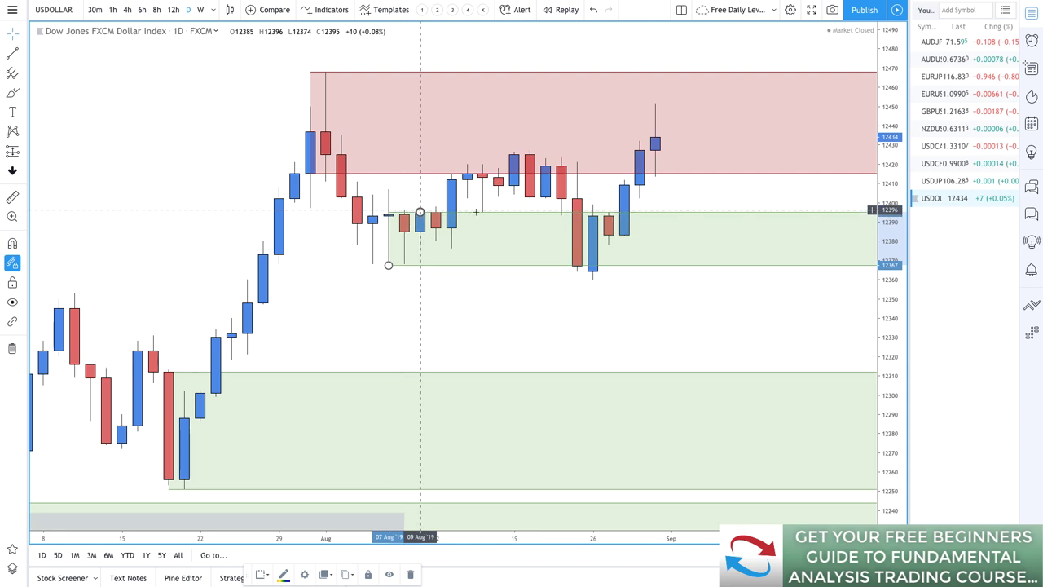
pyautogui.click(592, 216)
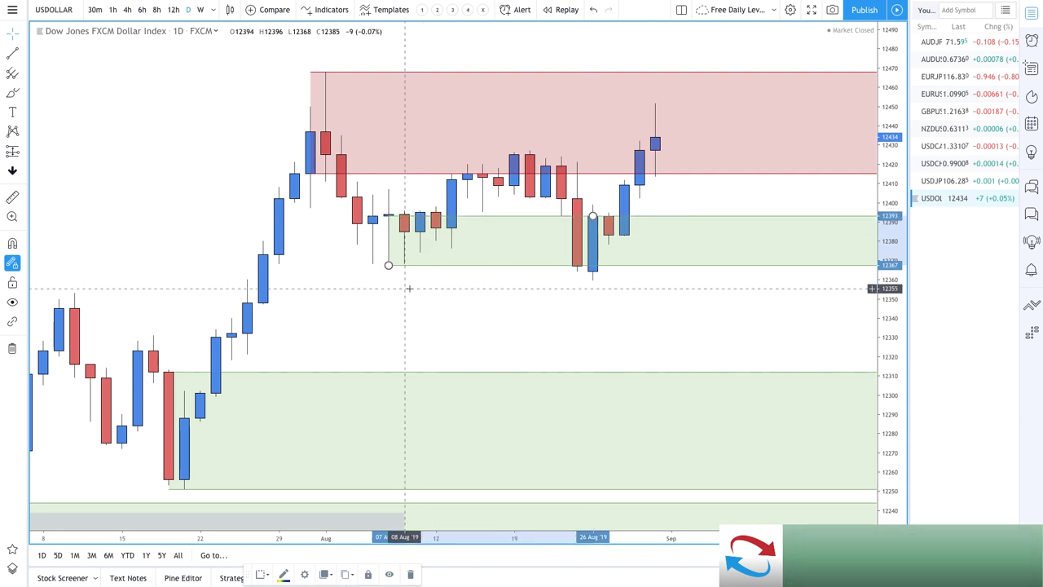
pyautogui.moveTo(388, 265); pyautogui.dragTo(593, 280)
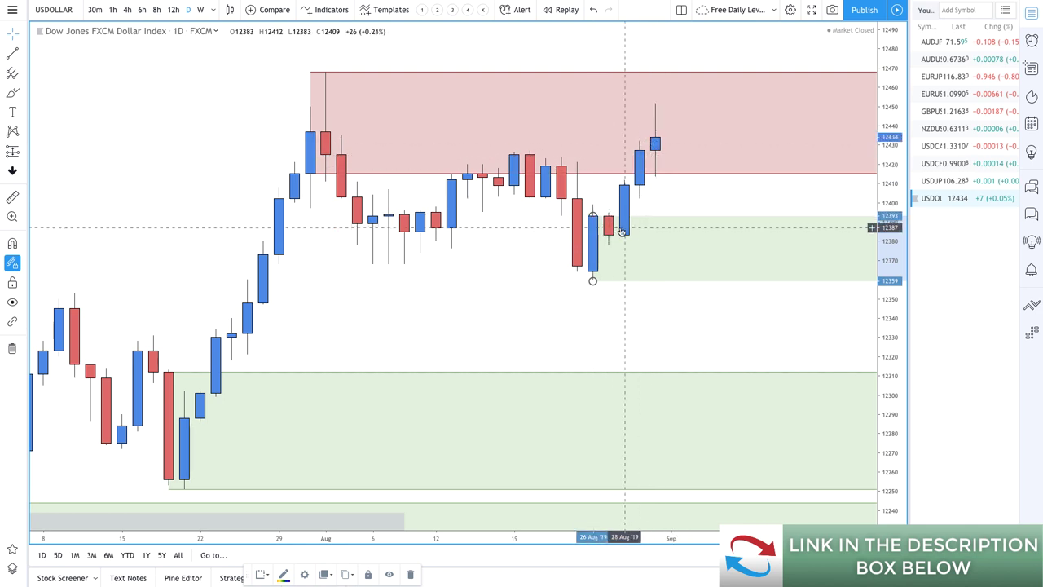
pyautogui.click(24, 54)
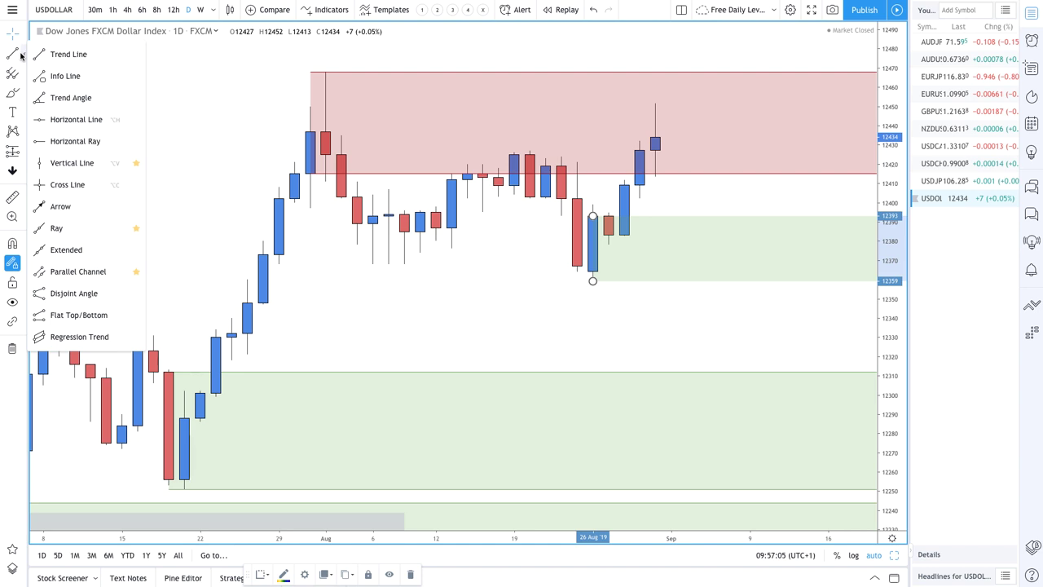
# - Draw a falling arrow below the supply zone and a rising arrow from the demand zone to about 12406
pyautogui.click(63, 206)
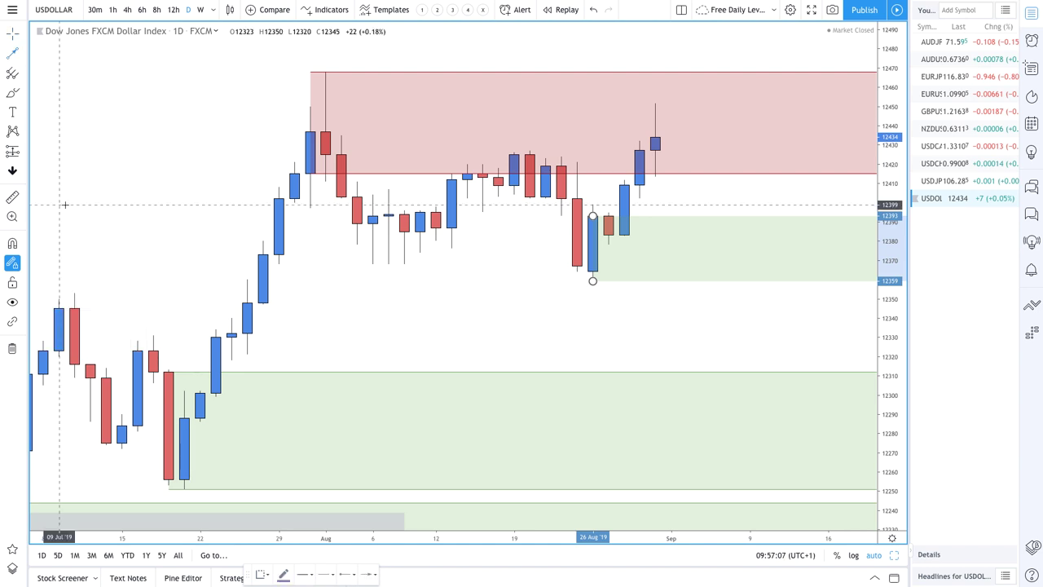
pyautogui.click(673, 114)
pyautogui.click(708, 187)
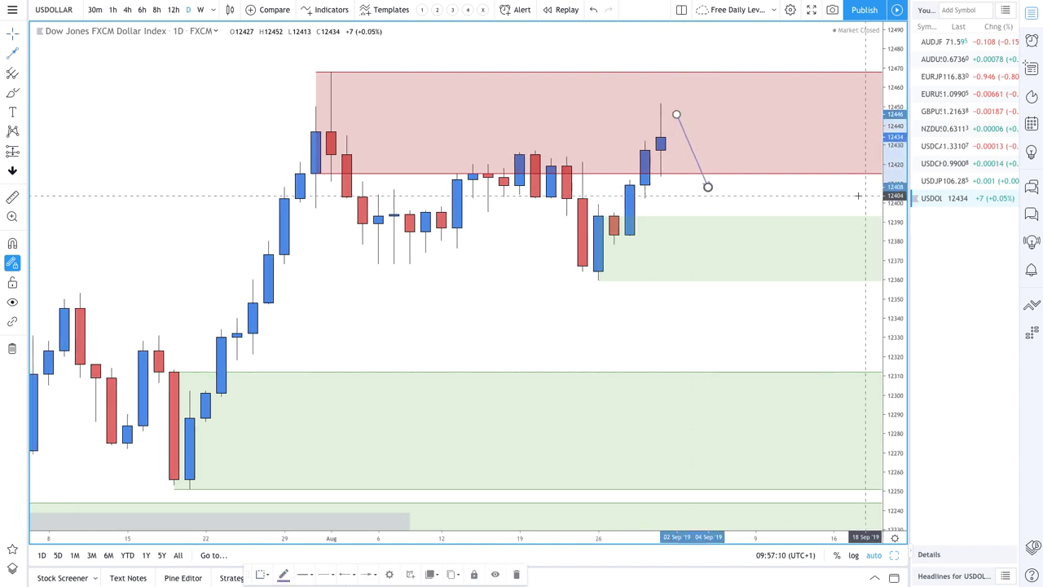
pyautogui.click(708, 256)
pyautogui.click(770, 191)
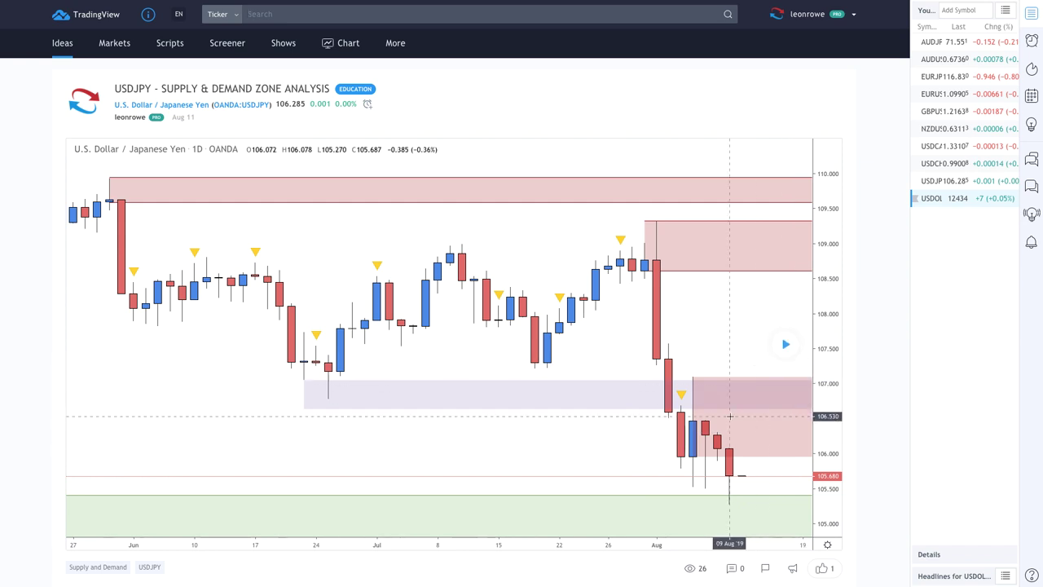
# - Load the newer bars onto the USDJPY idea chart
pyautogui.click(785, 343)
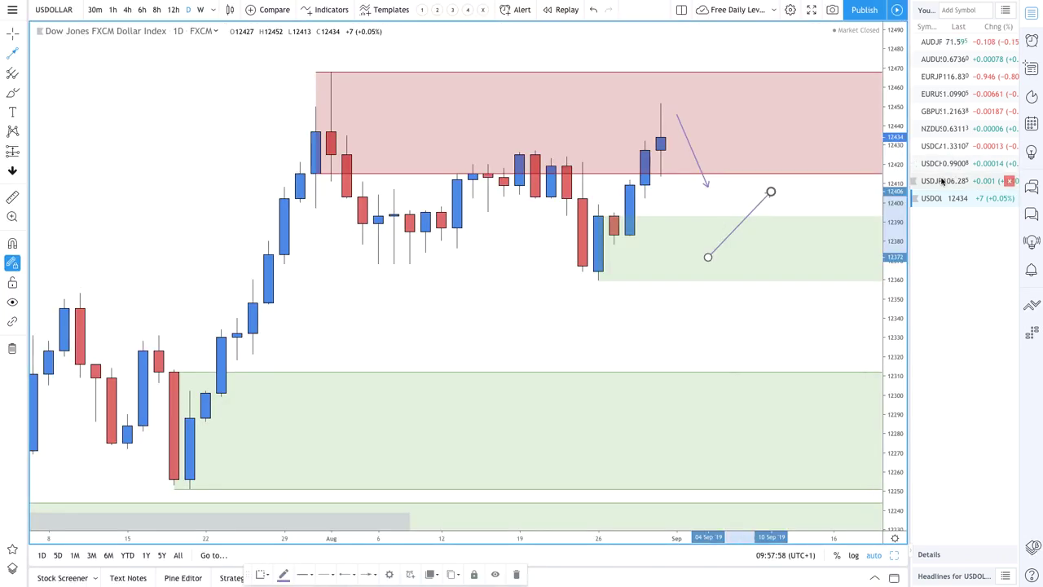
# - Switch the chart to USDJPY and shift it to show the recent bars
pyautogui.click(941, 181)
pyautogui.moveTo(593, 371); pyautogui.dragTo(693, 372)
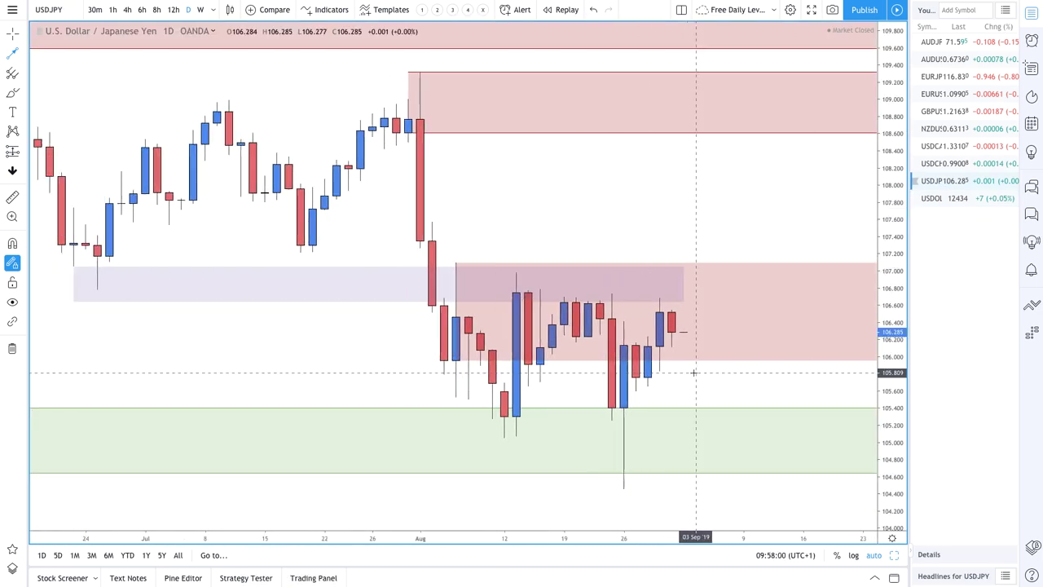
pyautogui.scroll(-5, 693, 372)
pyautogui.scroll(4, 682, 367)
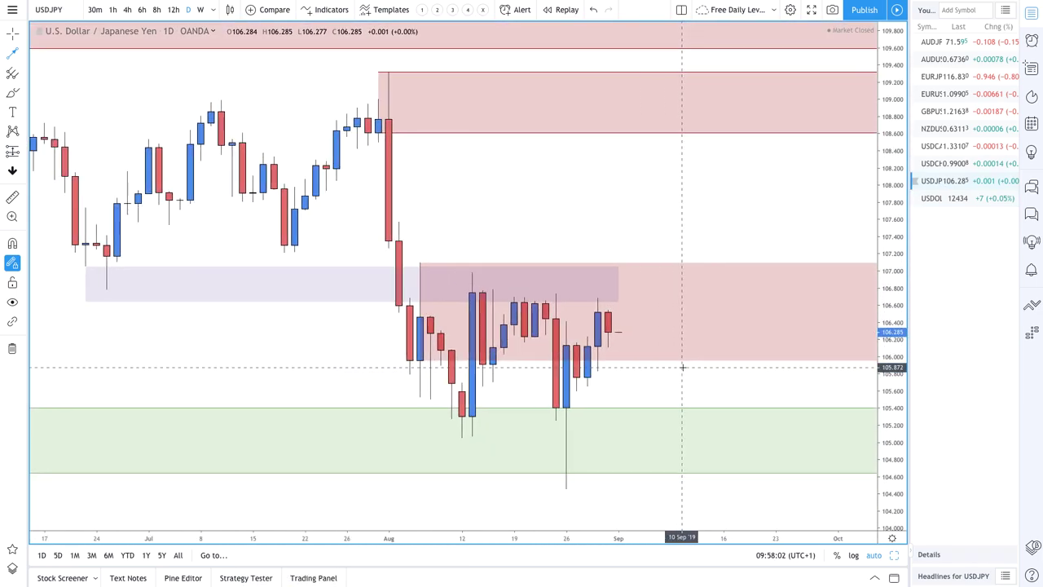
pyautogui.scroll(-8, 682, 367)
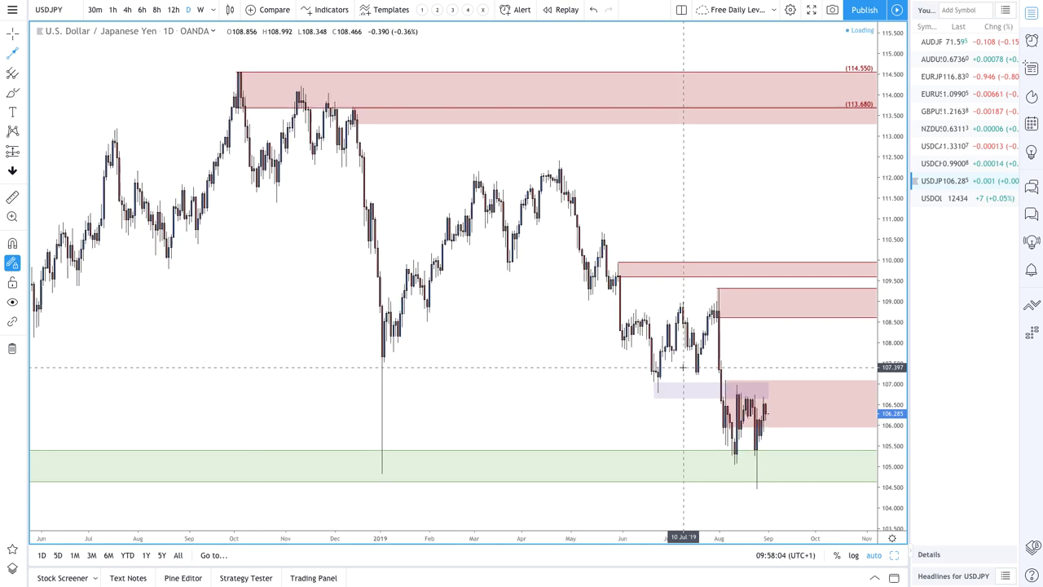
pyautogui.scroll(8, 681, 367)
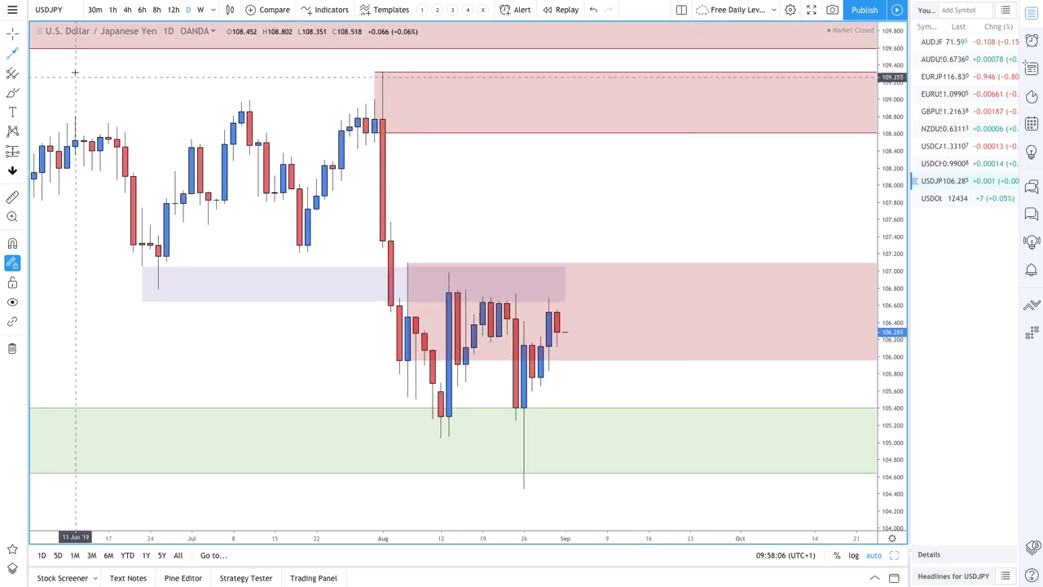
# - With bar-price snapping on, draw a Fib Retracement from the 26 Aug bar to the 27 Aug low
pyautogui.click(23, 73)
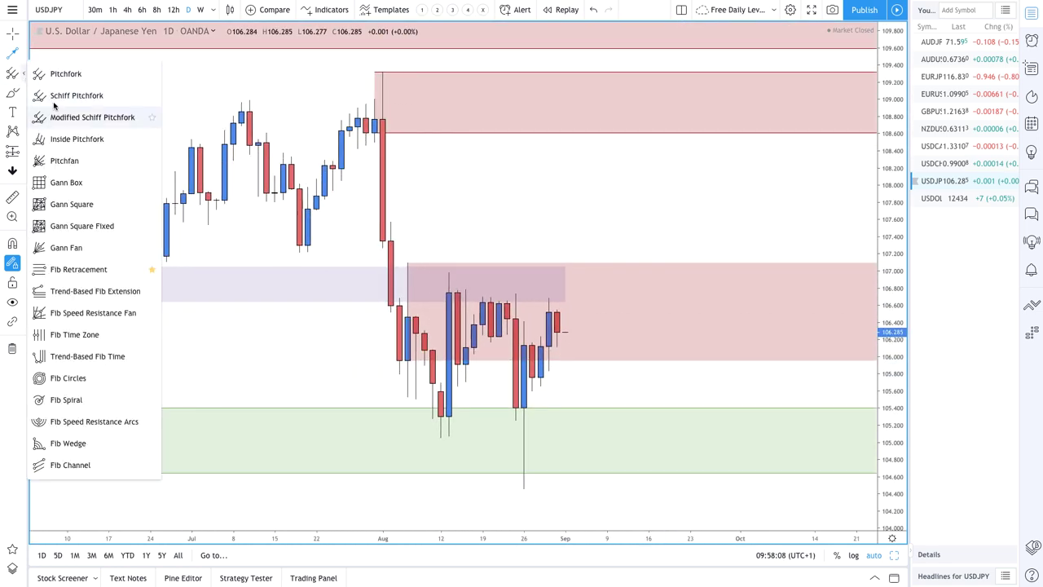
pyautogui.click(53, 269)
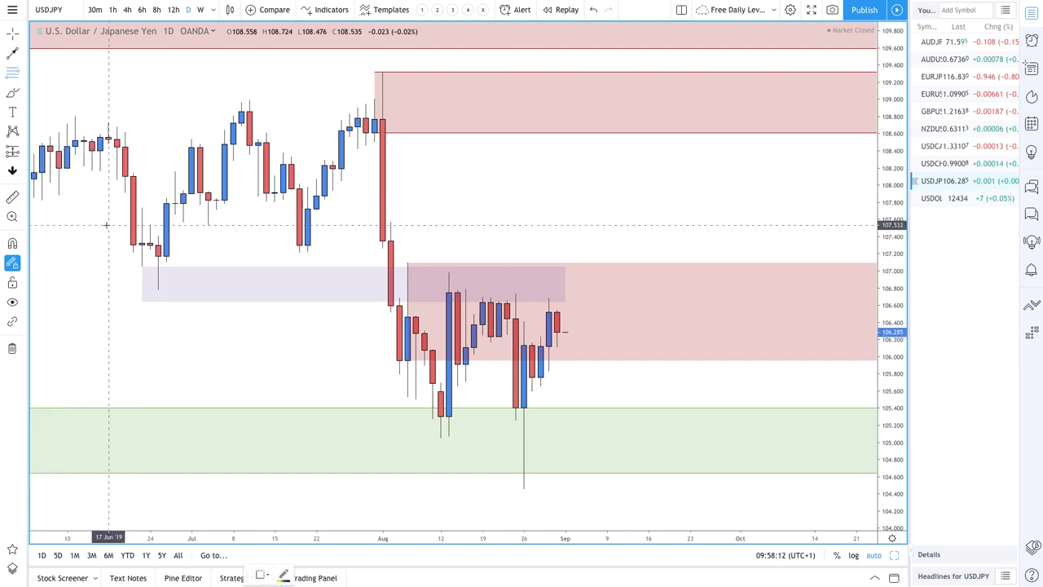
pyautogui.click(12, 242)
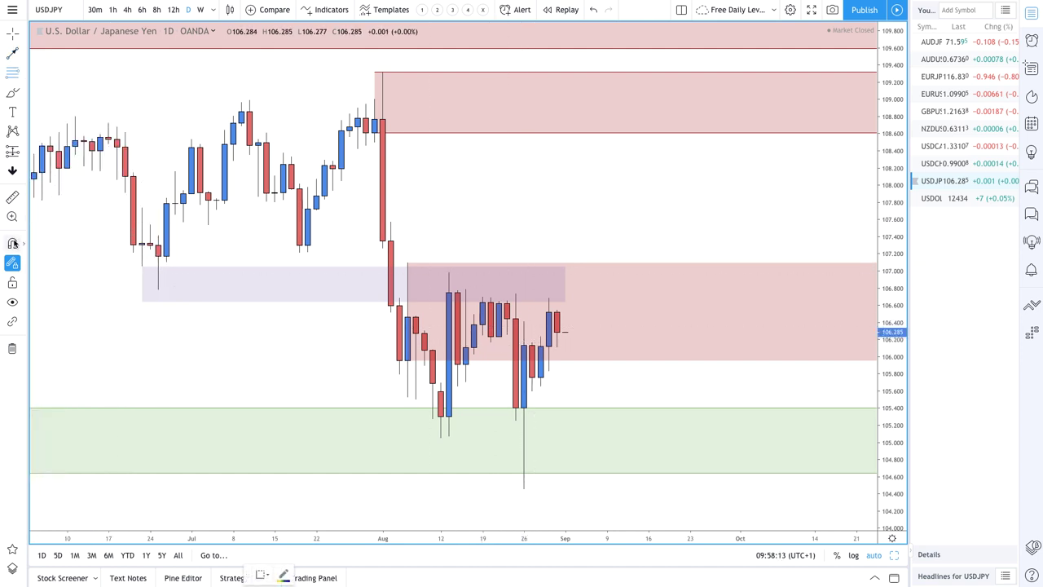
pyautogui.click(524, 345)
pyautogui.click(532, 393)
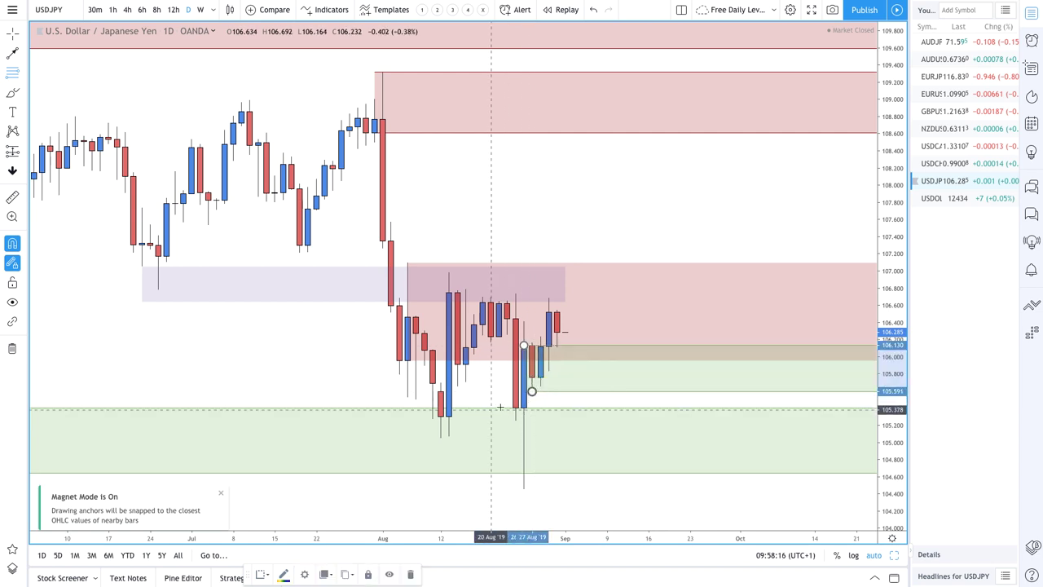
pyautogui.scroll(-1, 493, 410)
pyautogui.scroll(-1, 493, 410)
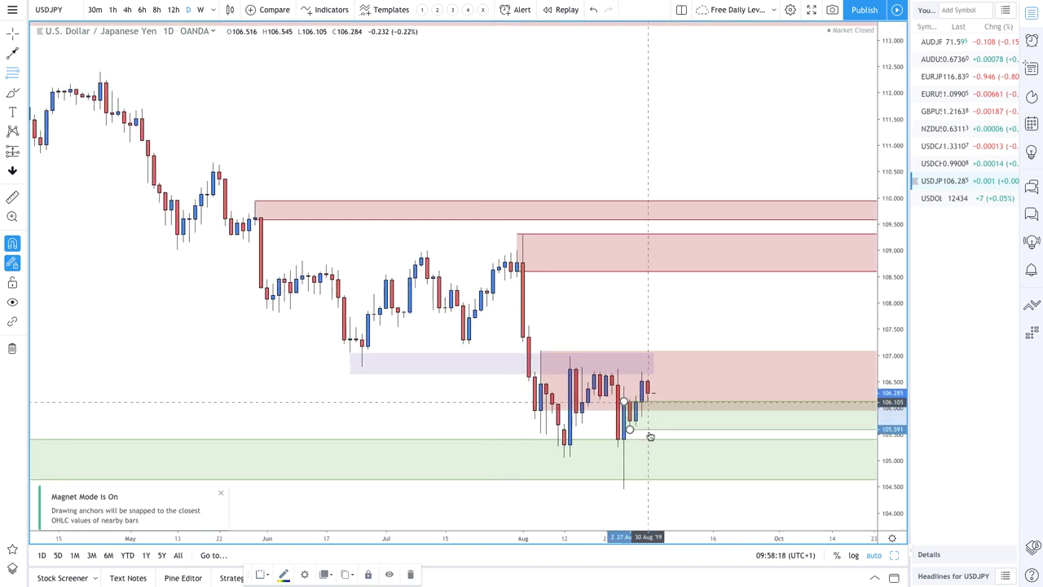
# - Delete the full-width green band, anchor the zone at the 26 Aug low, and raise the boundary to 106.211
pyautogui.press('Delete')
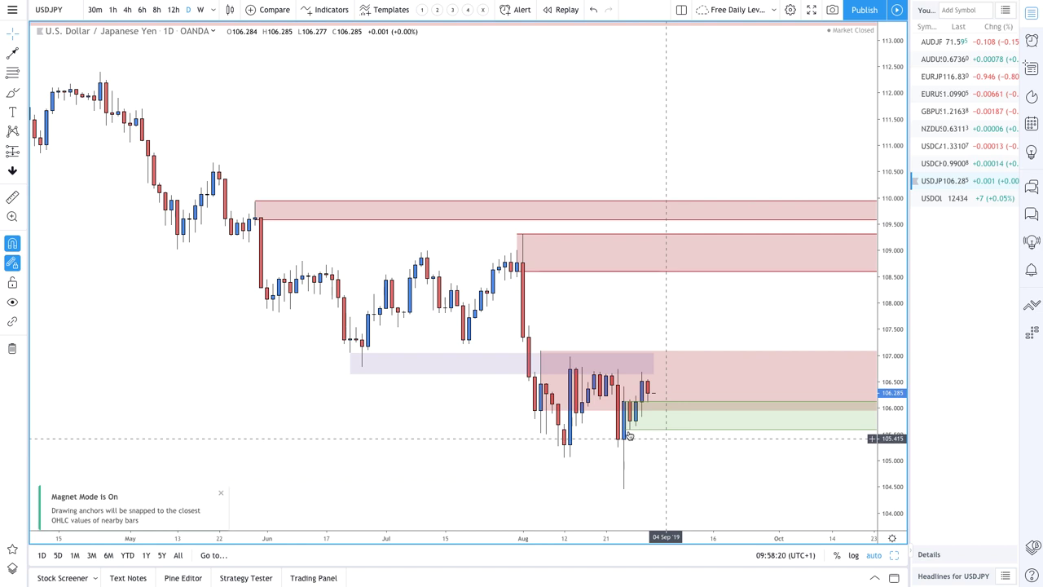
pyautogui.click(624, 486)
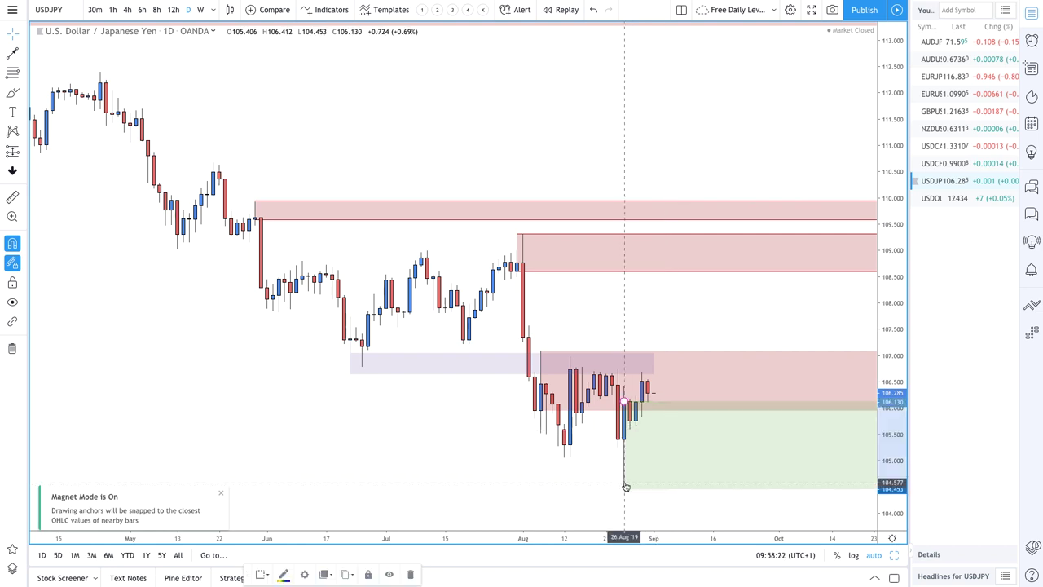
pyautogui.scroll(1, 650, 468)
pyautogui.scroll(-1, 650, 467)
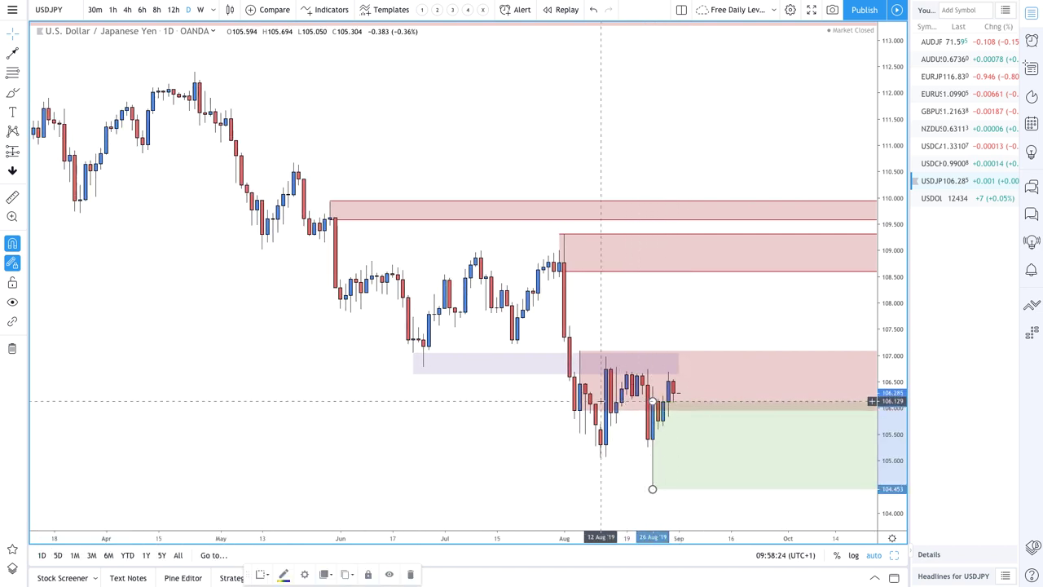
pyautogui.moveTo(585, 411); pyautogui.dragTo(637, 396)
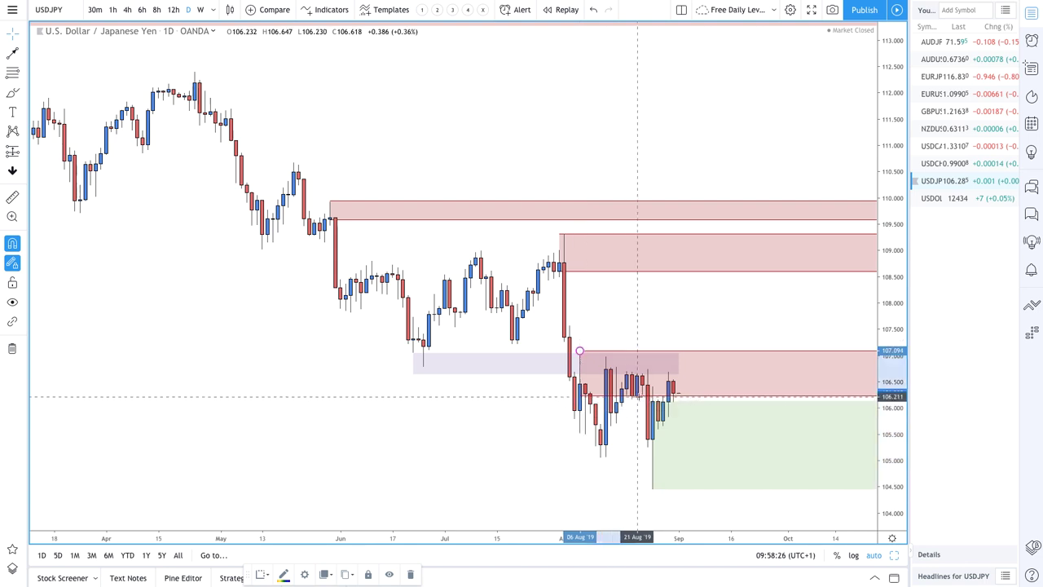
# - Extend the purple zone right and draw a trend-line path rising into the red zone then falling back
pyautogui.scroll(3, 637, 396)
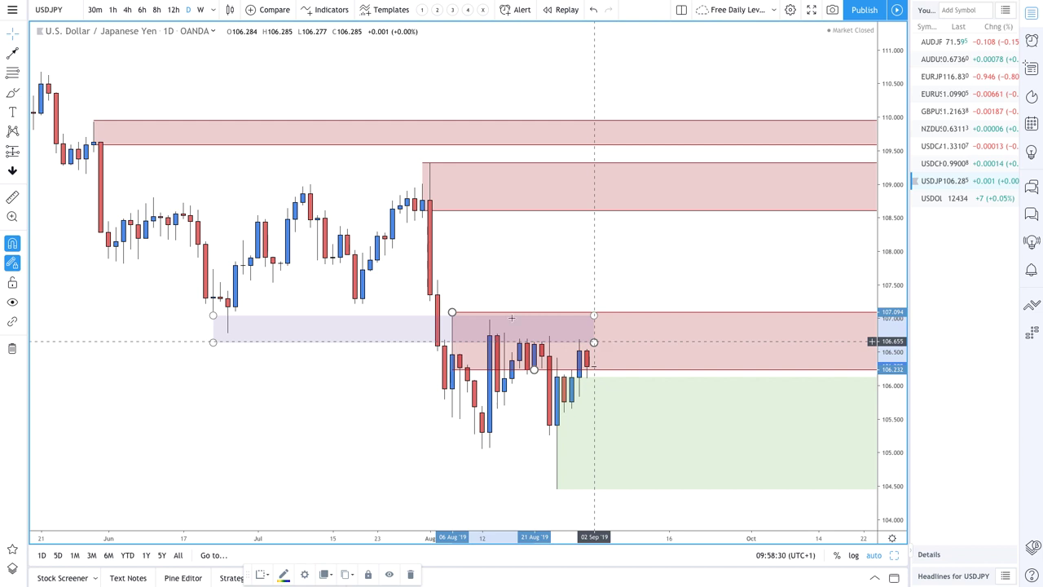
pyautogui.moveTo(594, 342); pyautogui.dragTo(736, 335)
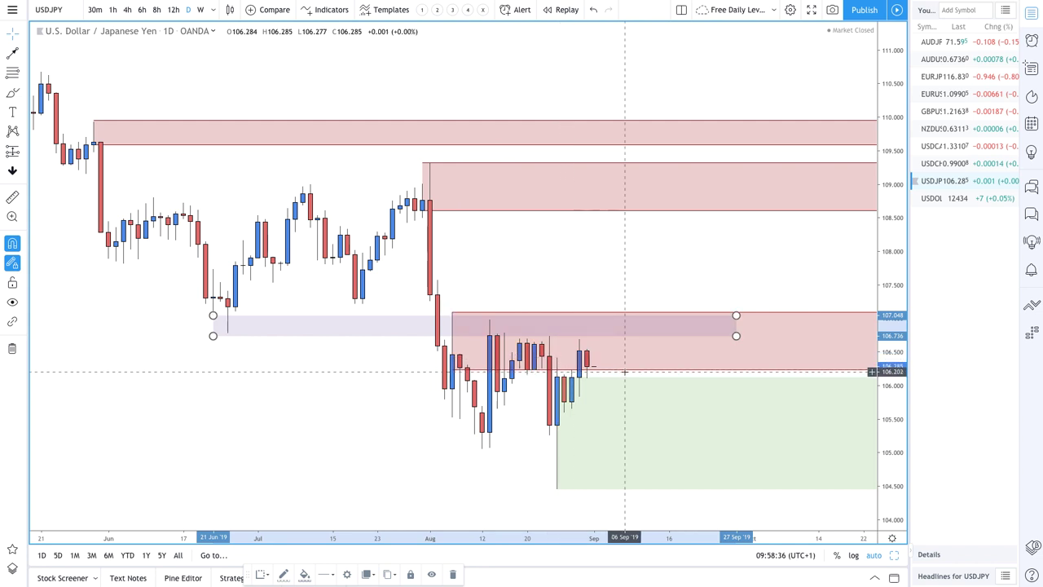
pyautogui.click(11, 57)
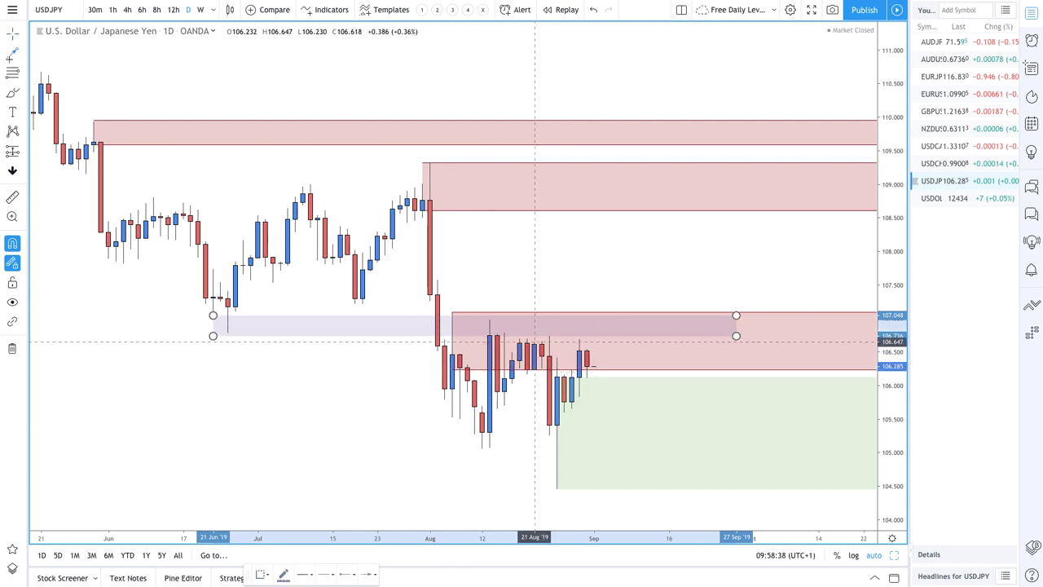
pyautogui.click(589, 349)
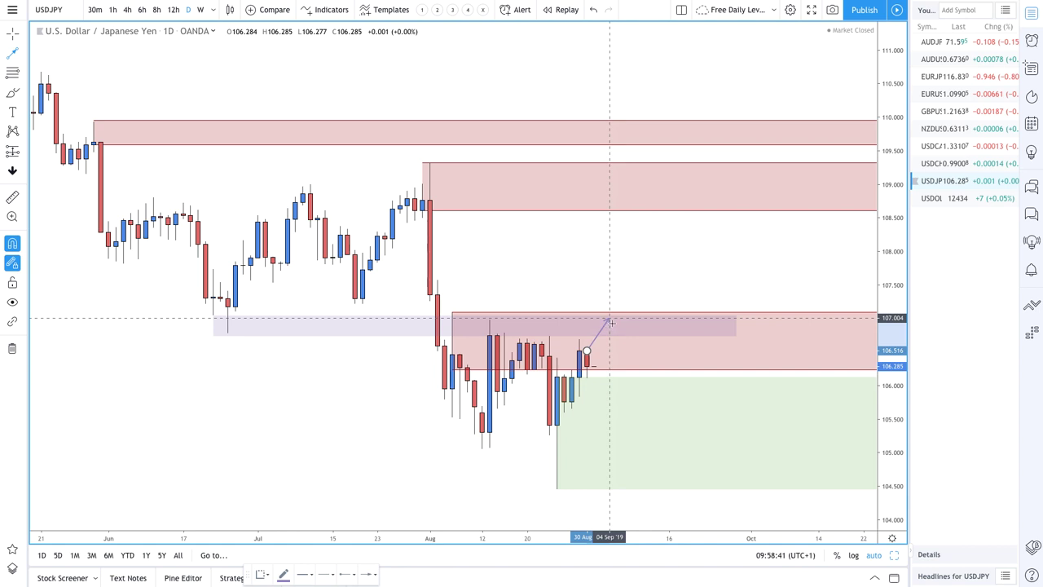
pyautogui.click(616, 321)
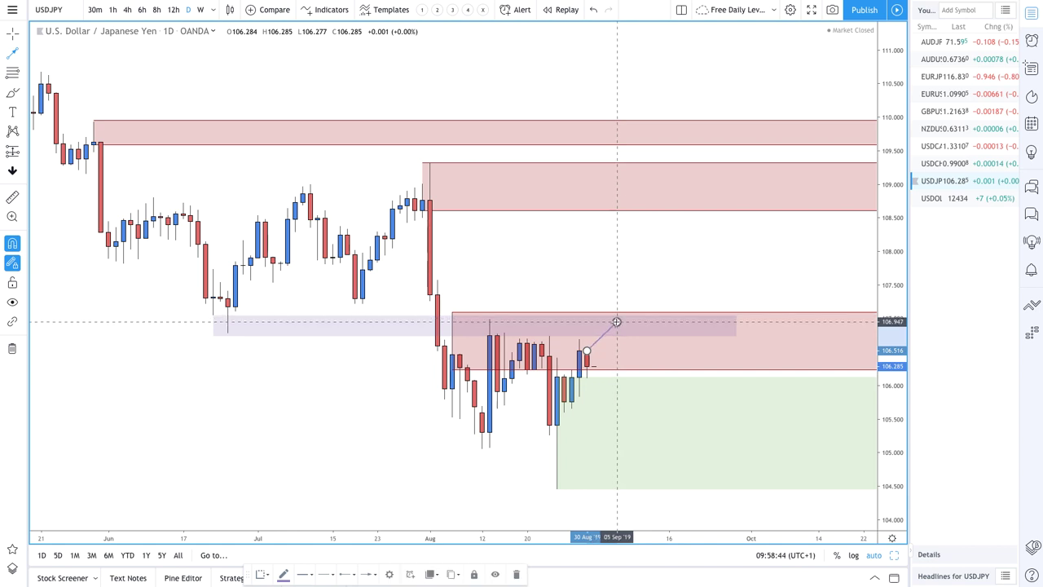
pyautogui.click(653, 369)
pyautogui.scroll(5, 610, 354)
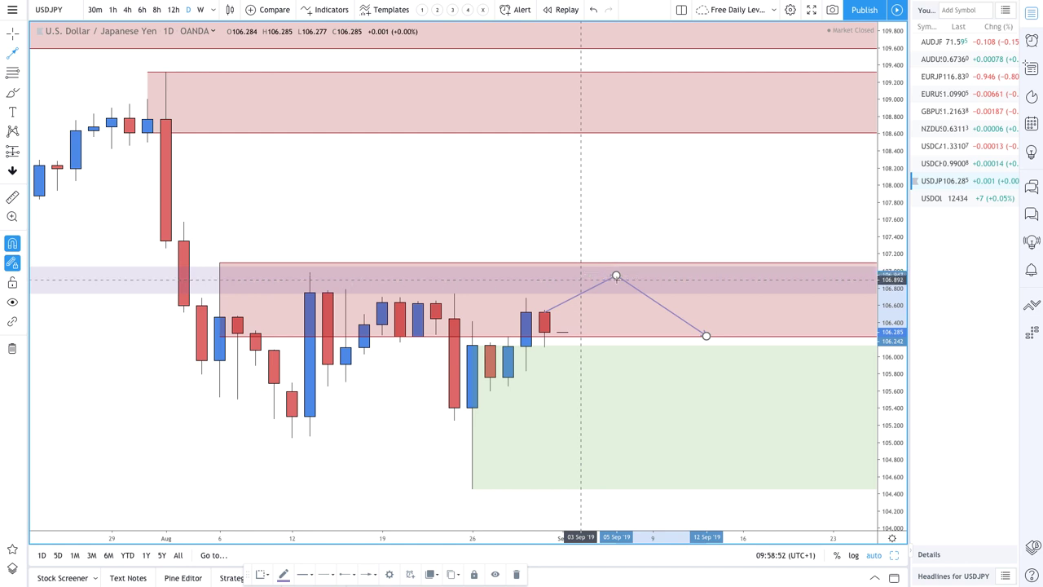
pyautogui.scroll(-3, 651, 281)
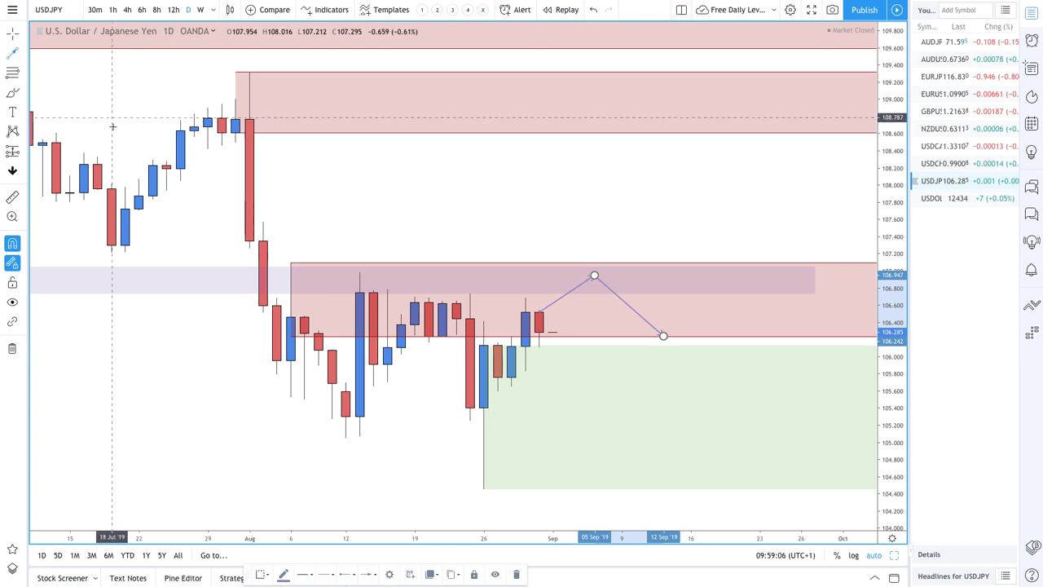
# - Draw a thin horizontal band at the 12 Aug low and bring up its style presets
pyautogui.click(23, 53)
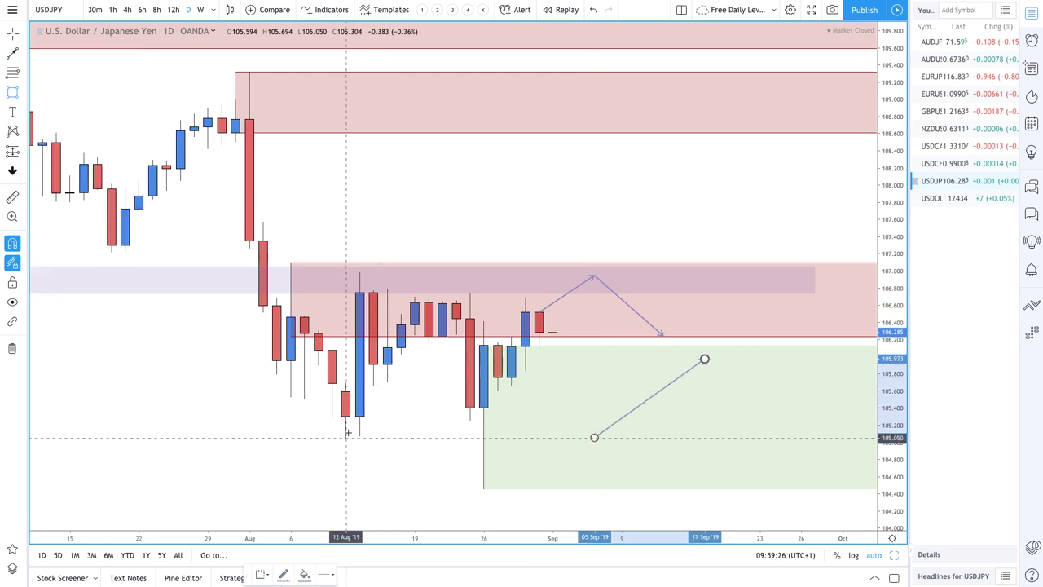
pyautogui.moveTo(346, 432); pyautogui.dragTo(690, 429)
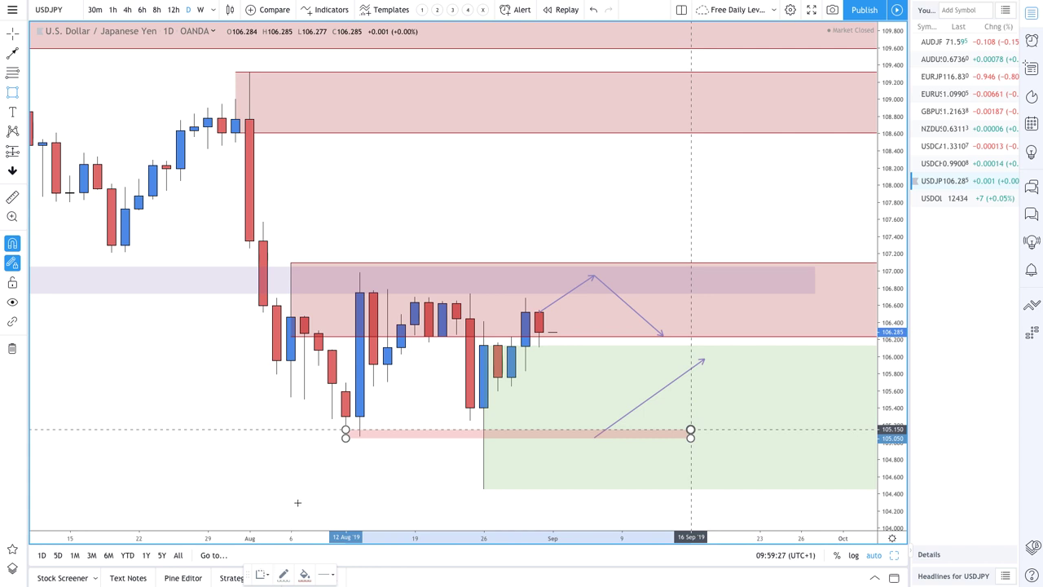
pyautogui.click(261, 574)
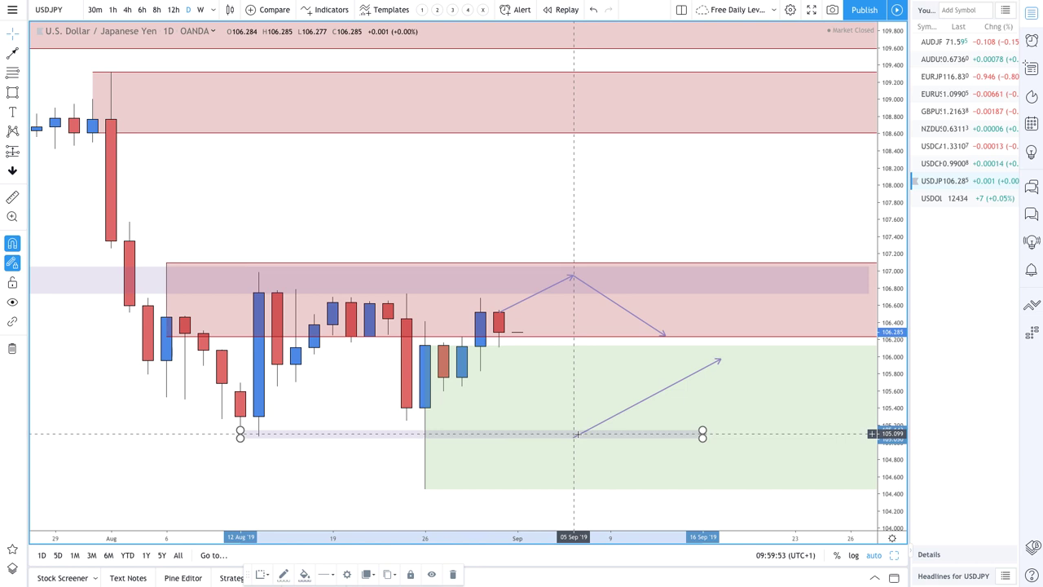
pyautogui.scroll(-2, 575, 434)
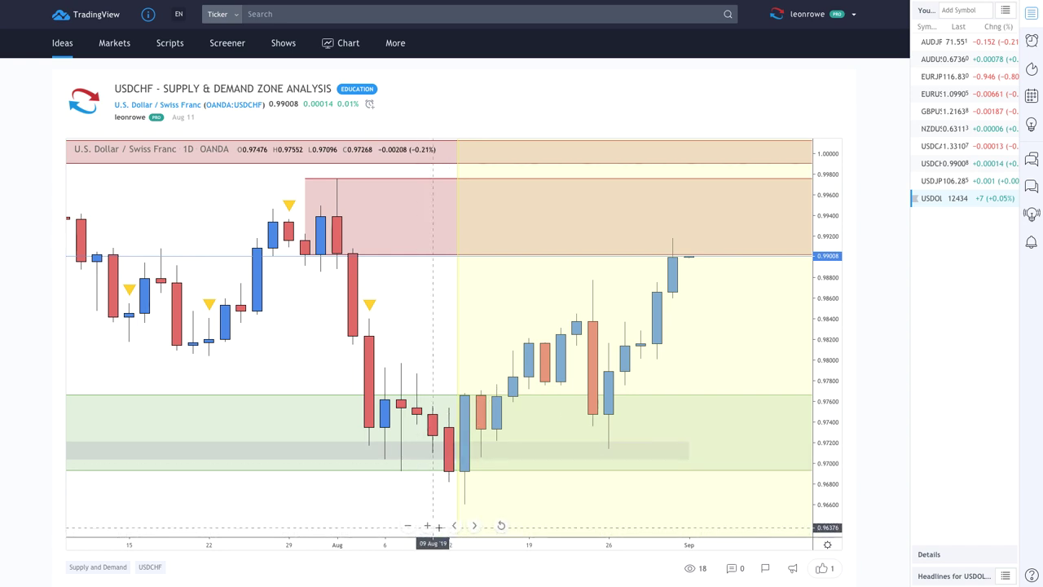
# - Zoom out to show more USDCHF history
pyautogui.click(407, 526)
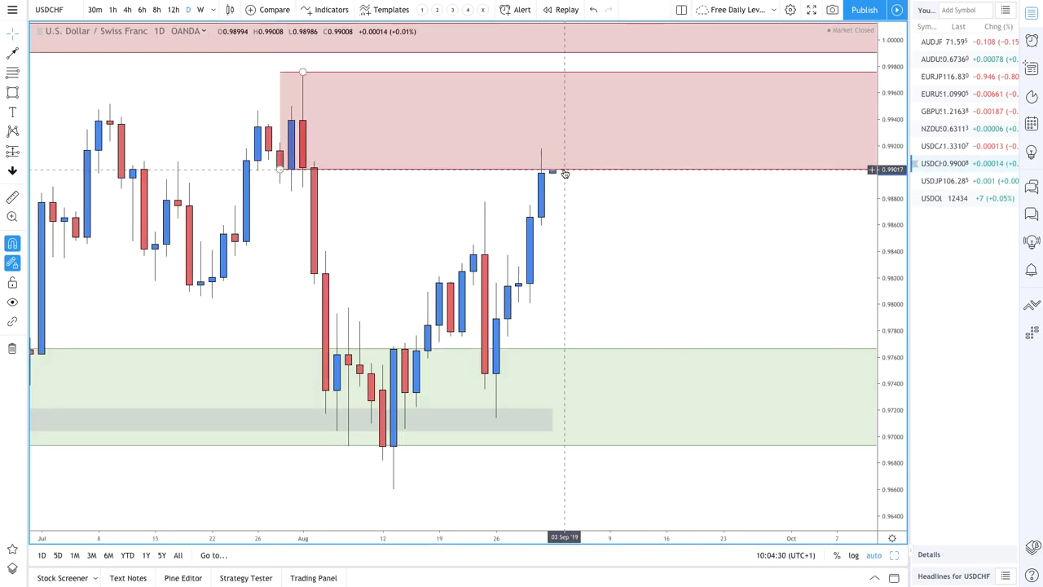
pyautogui.click(537, 167)
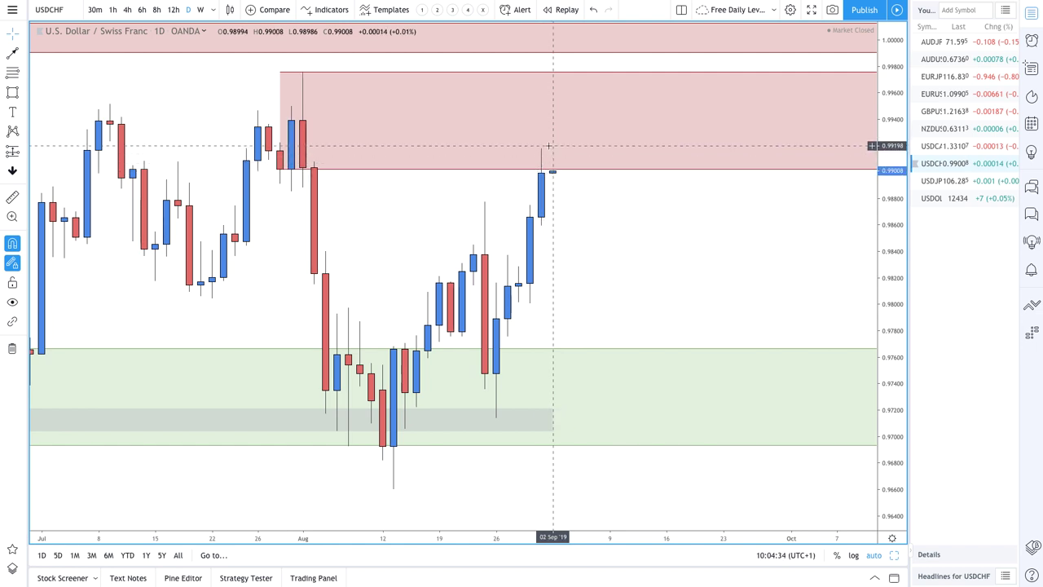
pyautogui.scroll(2, 575, 218)
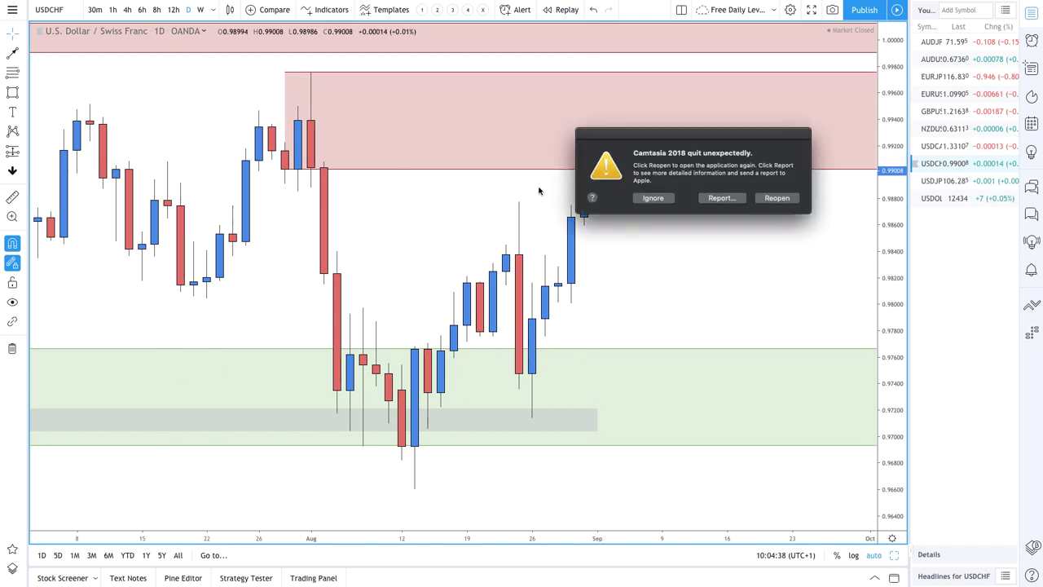
pyautogui.click(668, 199)
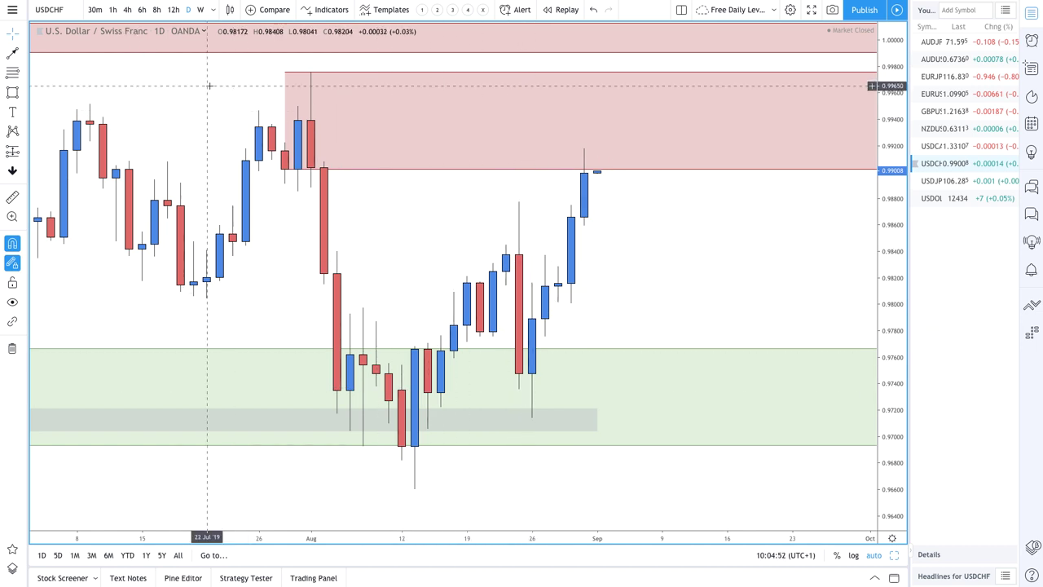
pyautogui.click(12, 53)
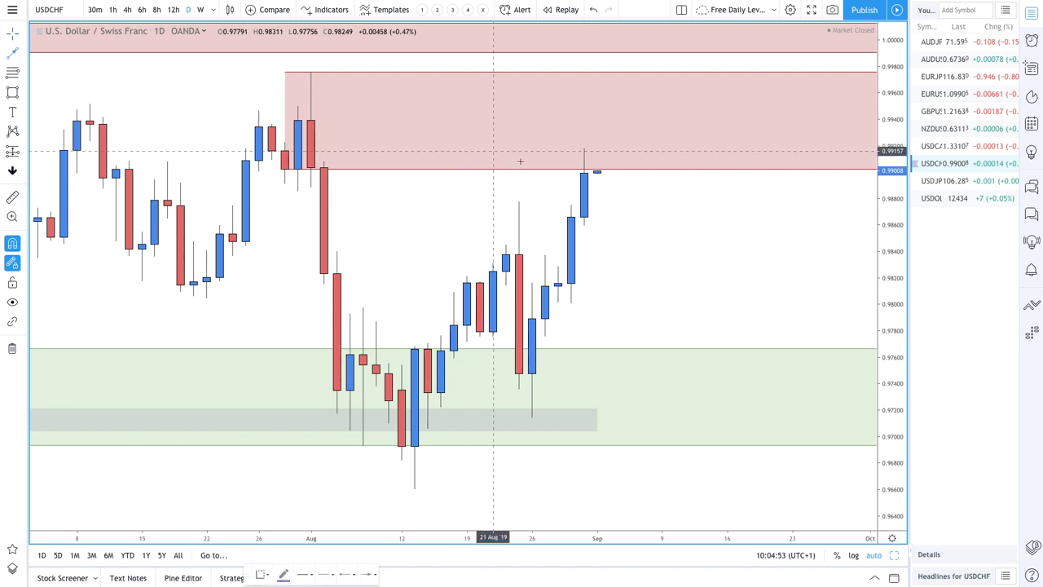
# - Draw a projected line falling from the latest high past the last candle
pyautogui.click(601, 142)
pyautogui.click(633, 200)
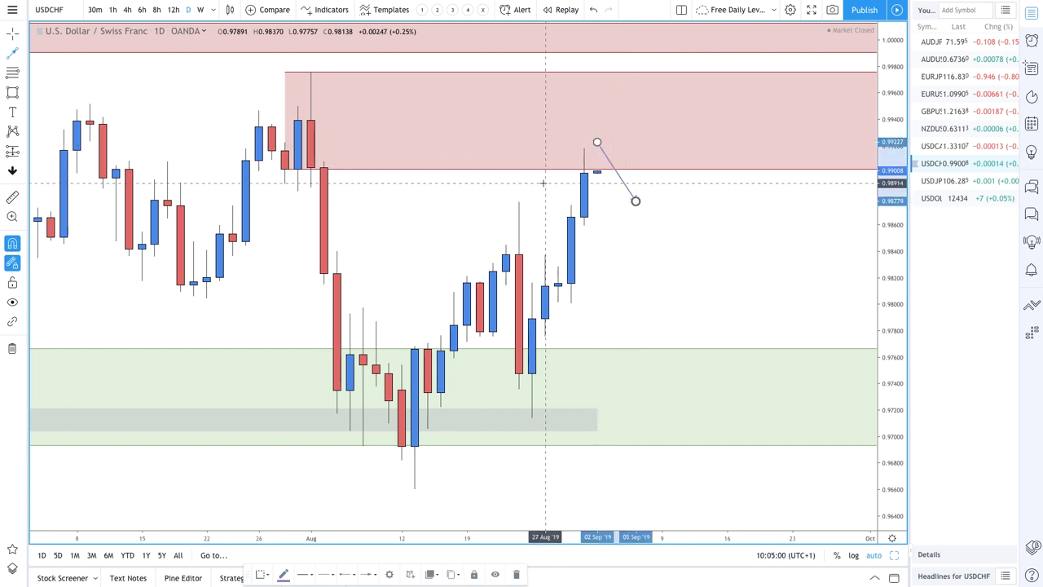
pyautogui.scroll(-3, 543, 183)
pyautogui.scroll(3, 542, 182)
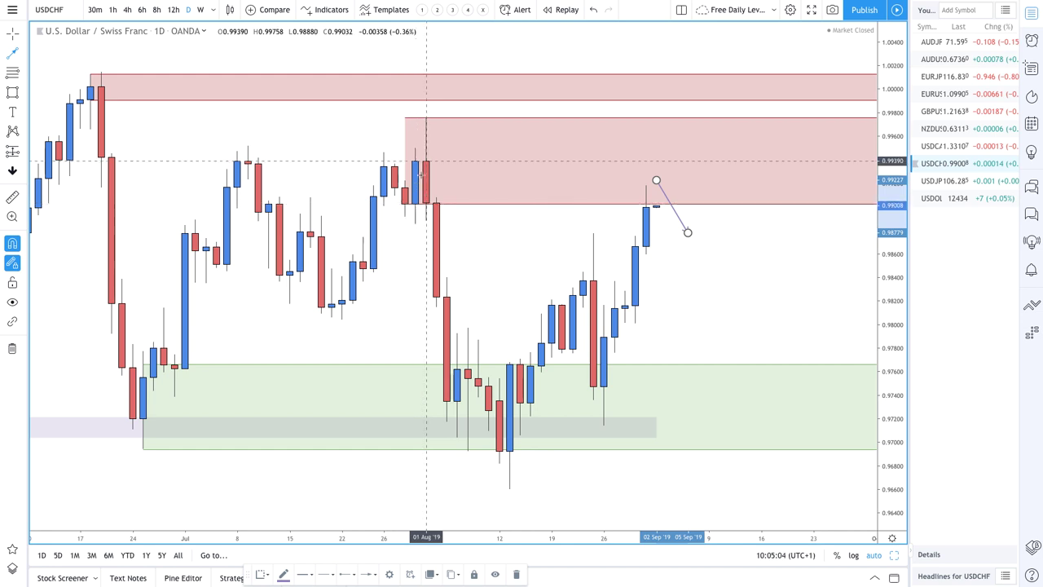
pyautogui.scroll(1, 643, 373)
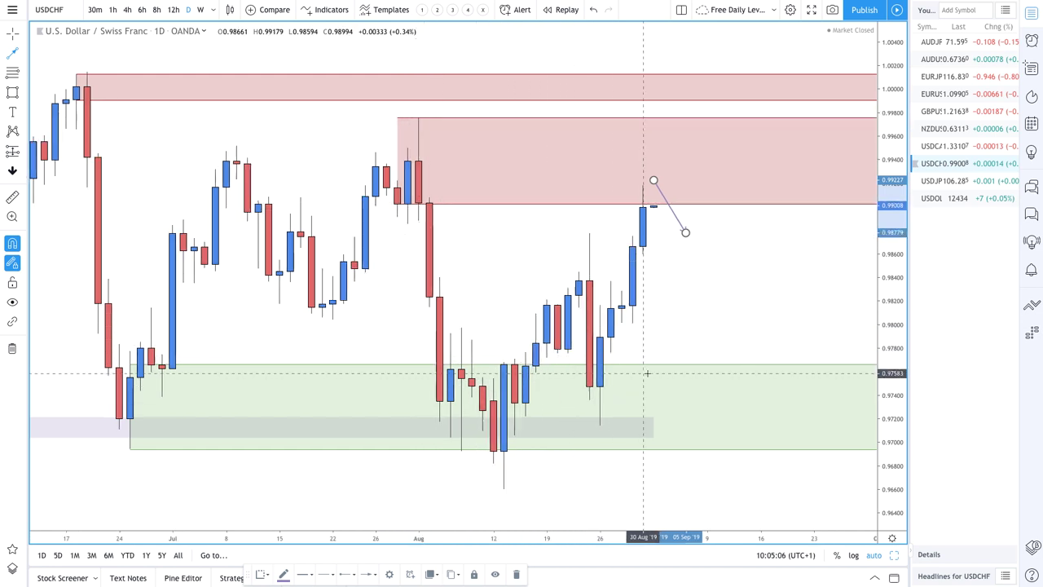
pyautogui.scroll(-2, 302, 346)
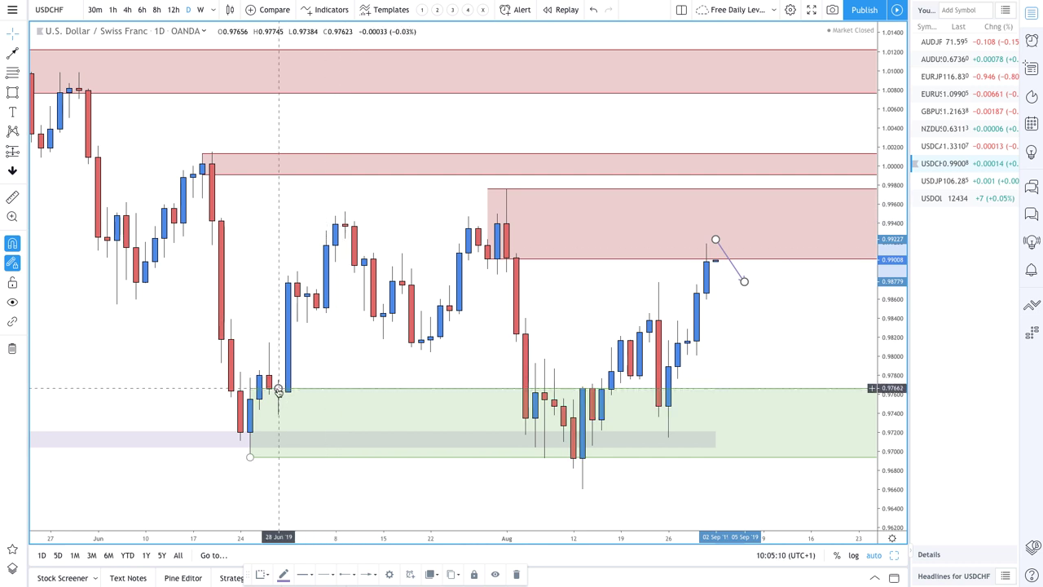
# - Move the green zone's start to the 13 Aug low and extend the purple band right to 12 Sep
pyautogui.click(278, 390)
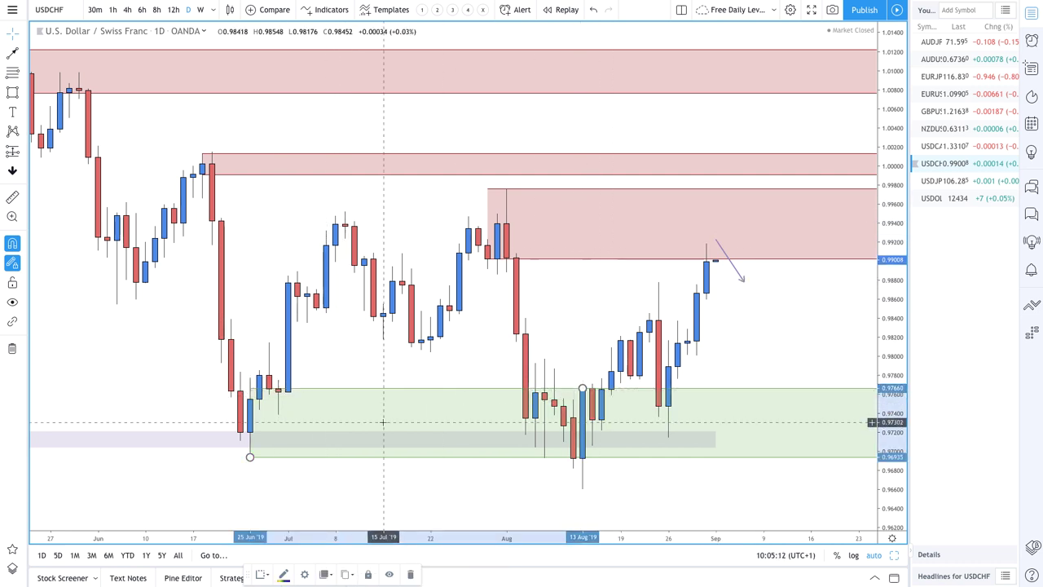
pyautogui.moveTo(250, 456); pyautogui.dragTo(580, 489)
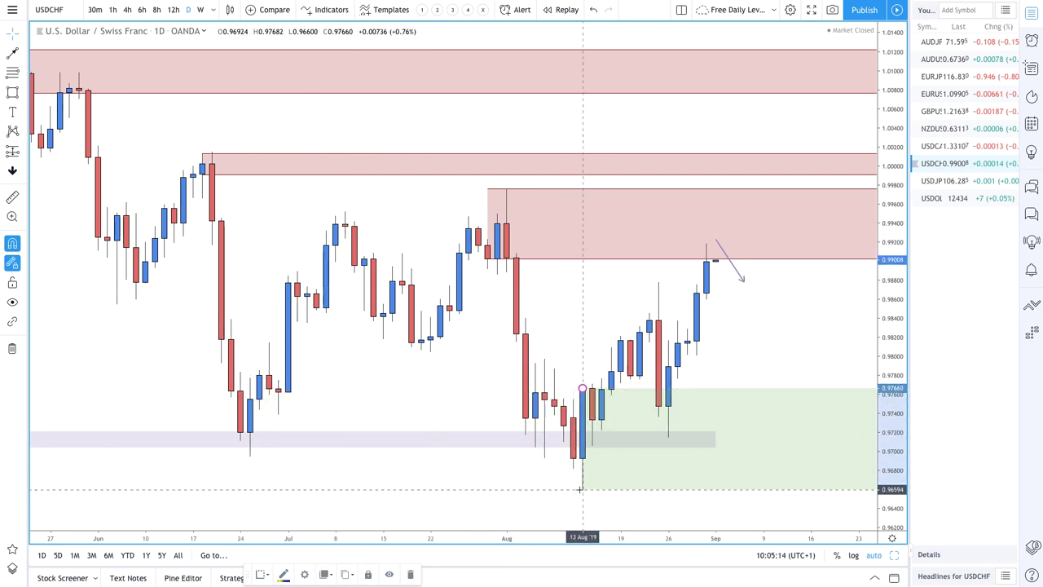
pyautogui.hscroll(2, 641, 460)
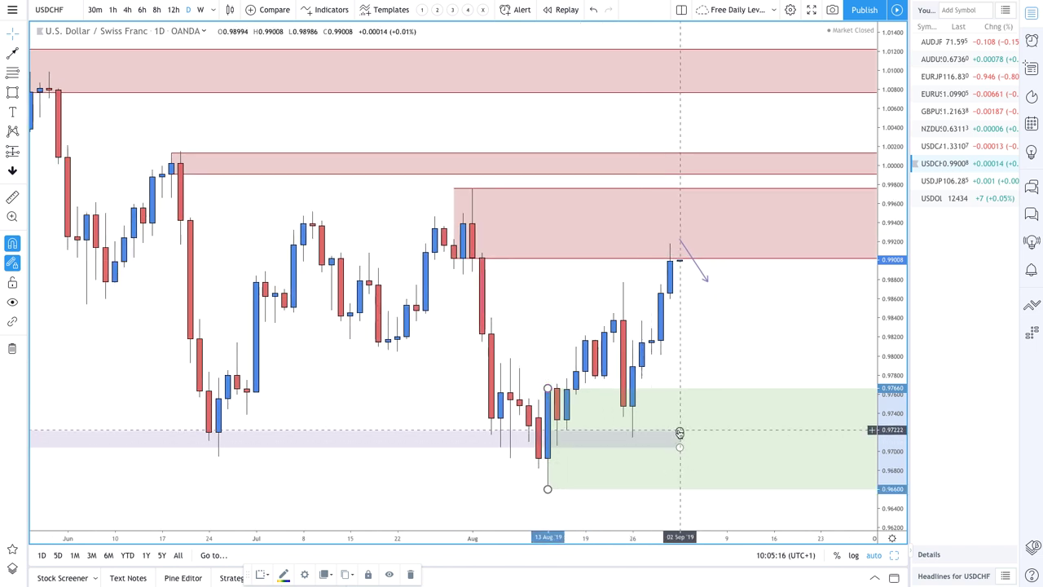
pyautogui.moveTo(680, 432); pyautogui.dragTo(679, 458)
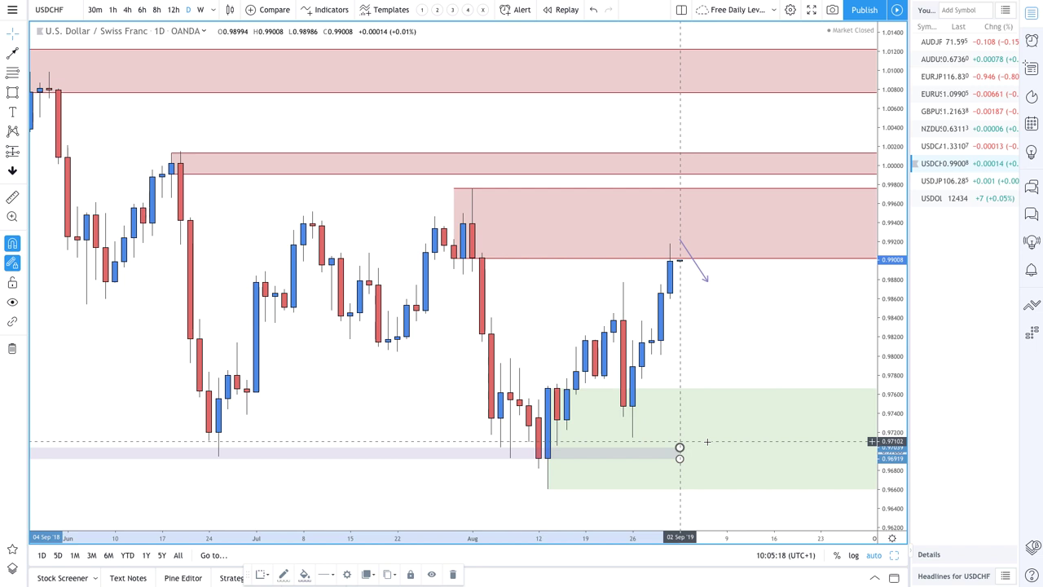
pyautogui.moveTo(679, 447); pyautogui.dragTo(779, 438)
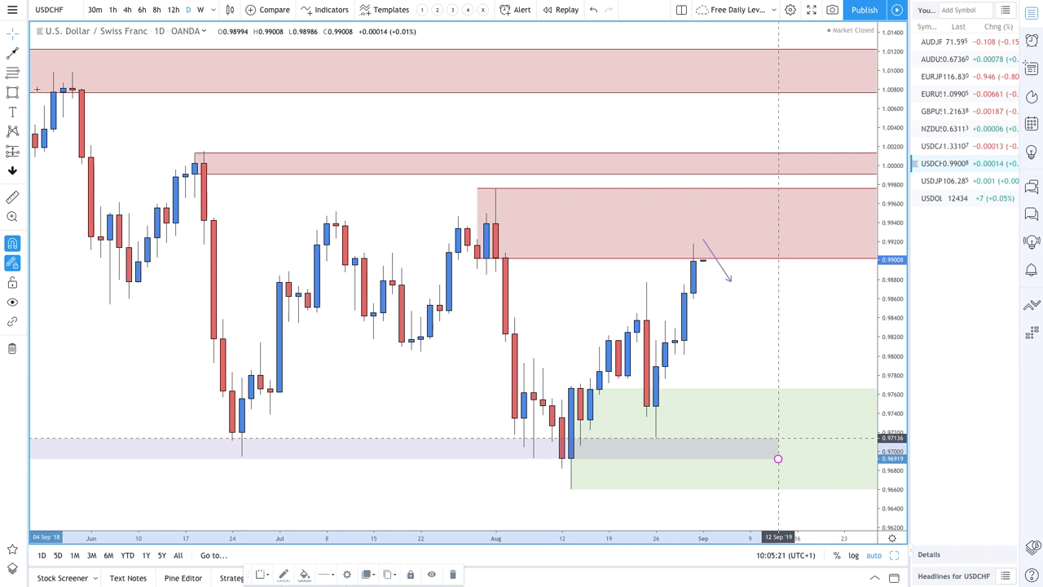
pyautogui.scroll(3, 537, 304)
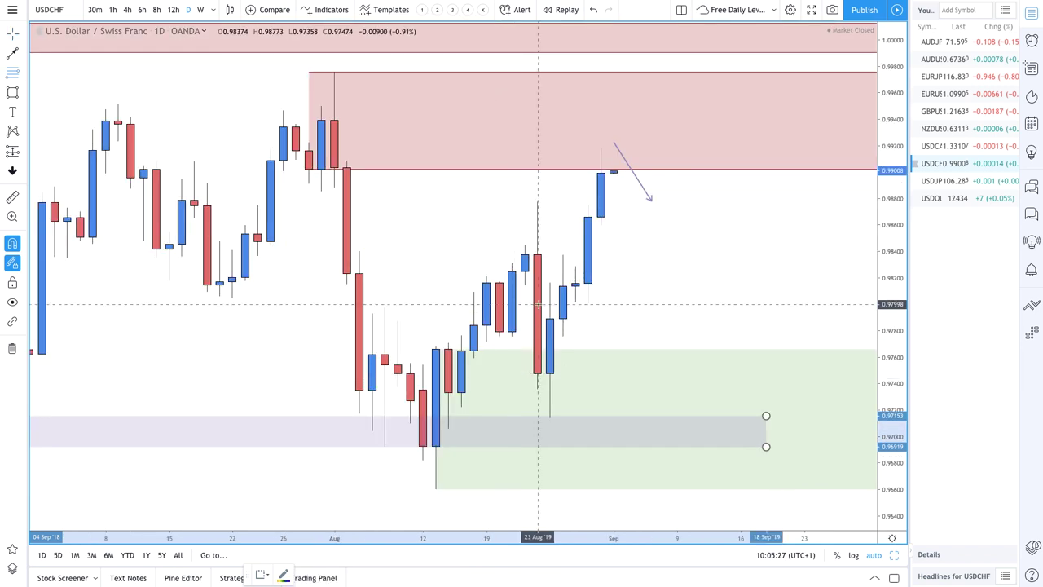
# - Draw a green USDCHF demand zone from the candle top down to about 0.9714
pyautogui.click(538, 255)
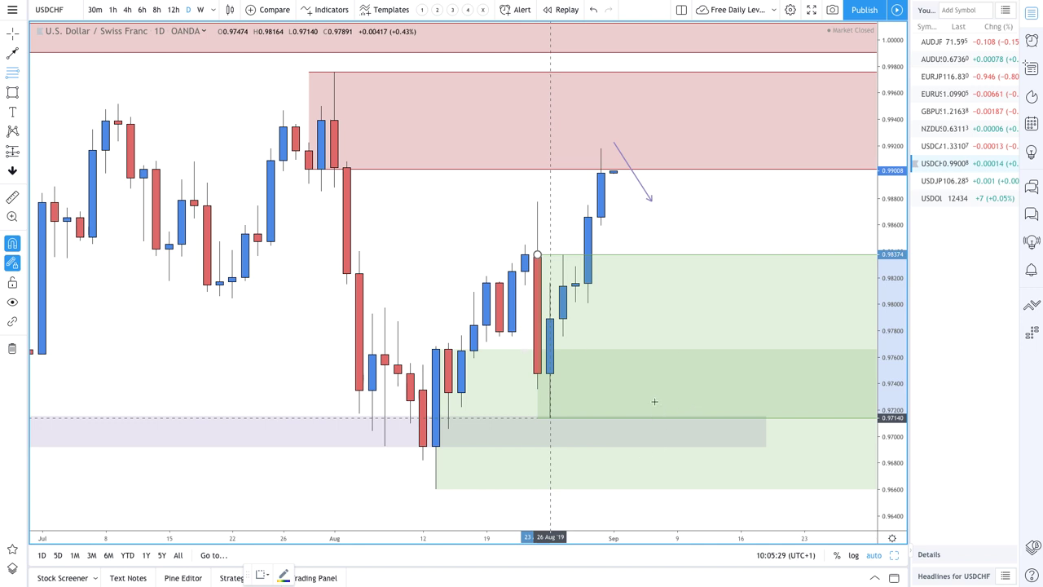
pyautogui.click(551, 416)
pyautogui.scroll(-2, 552, 416)
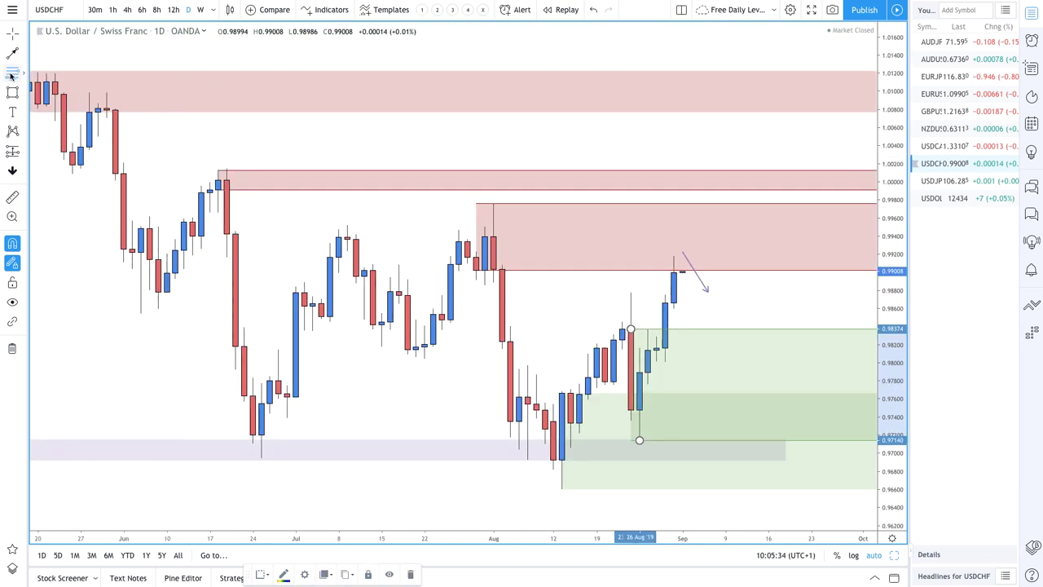
pyautogui.click(298, 262)
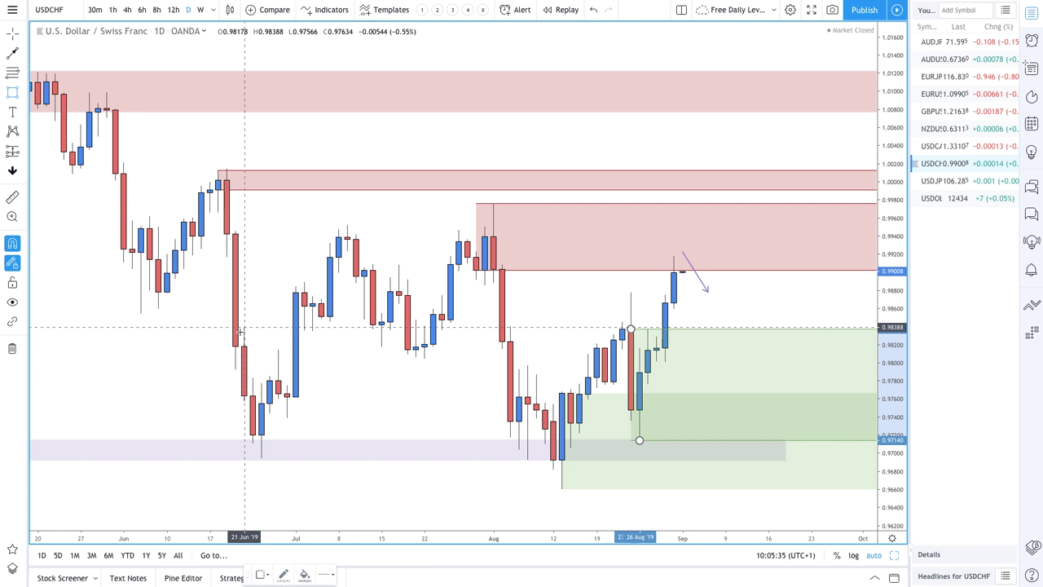
# - Add a purple zone around 0.9804–0.9828, raising its top edge slightly, and bring recent candles into view
pyautogui.click(140, 343)
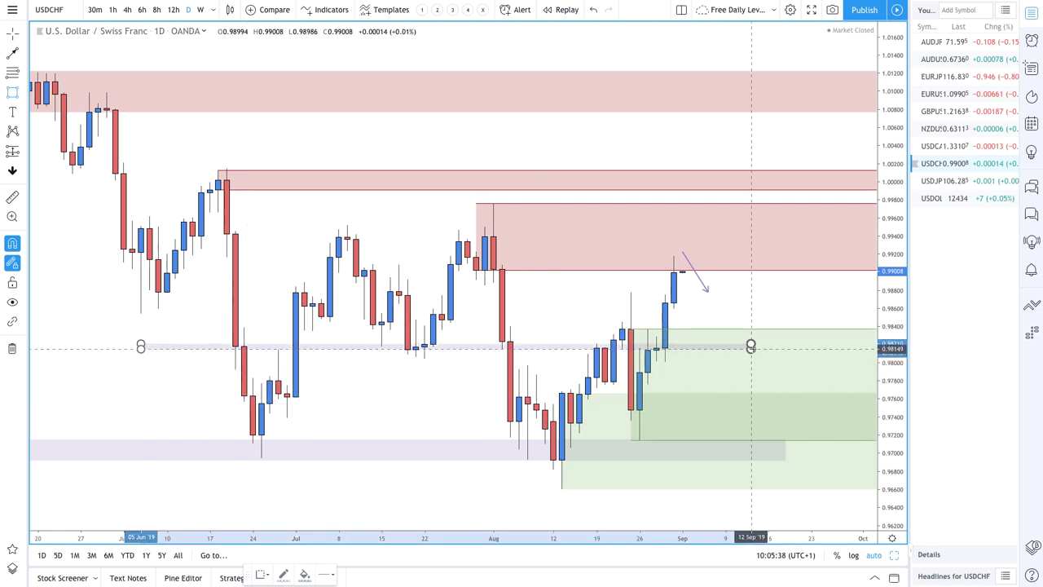
pyautogui.click(803, 358)
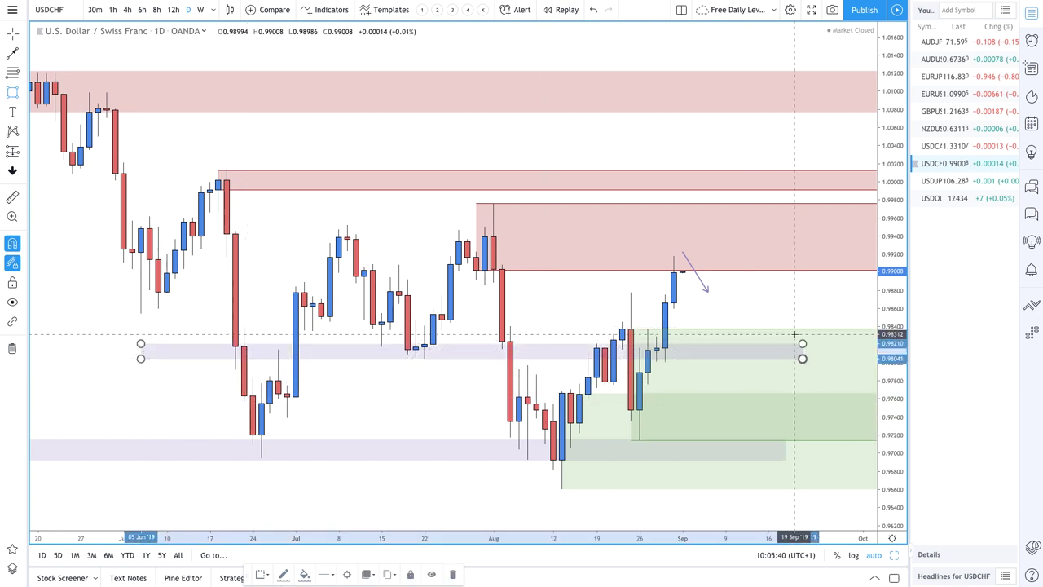
pyautogui.moveTo(803, 343); pyautogui.dragTo(819, 337)
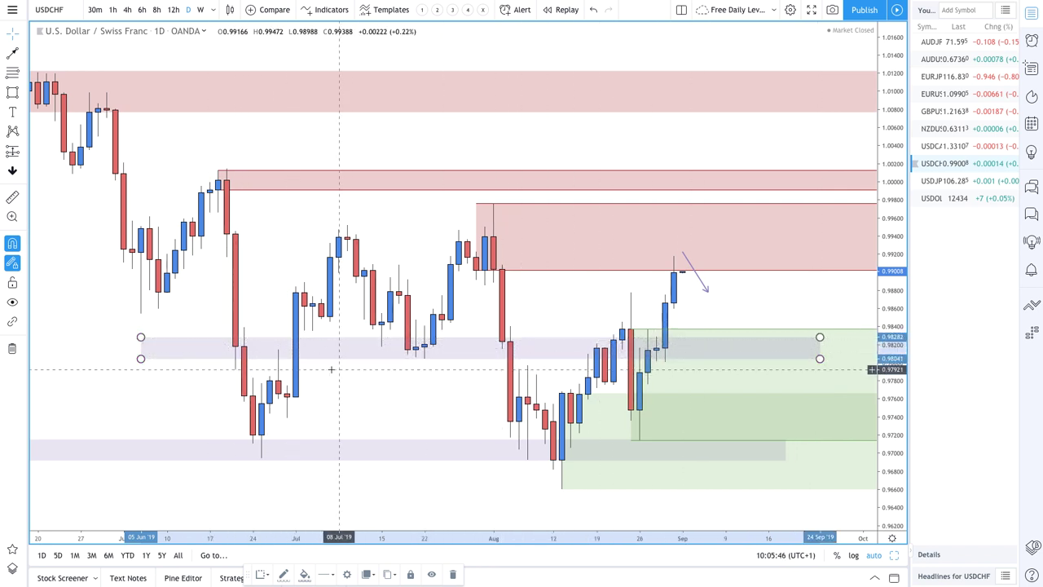
pyautogui.scroll(3, 259, 395)
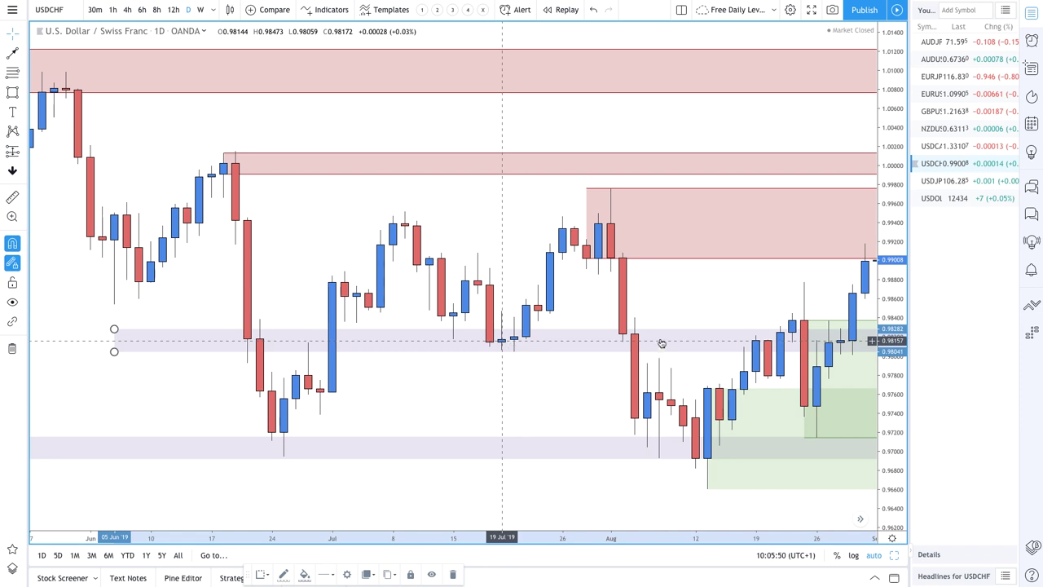
pyautogui.moveTo(675, 302); pyautogui.dragTo(649, 278)
pyautogui.moveTo(524, 277); pyautogui.dragTo(473, 296)
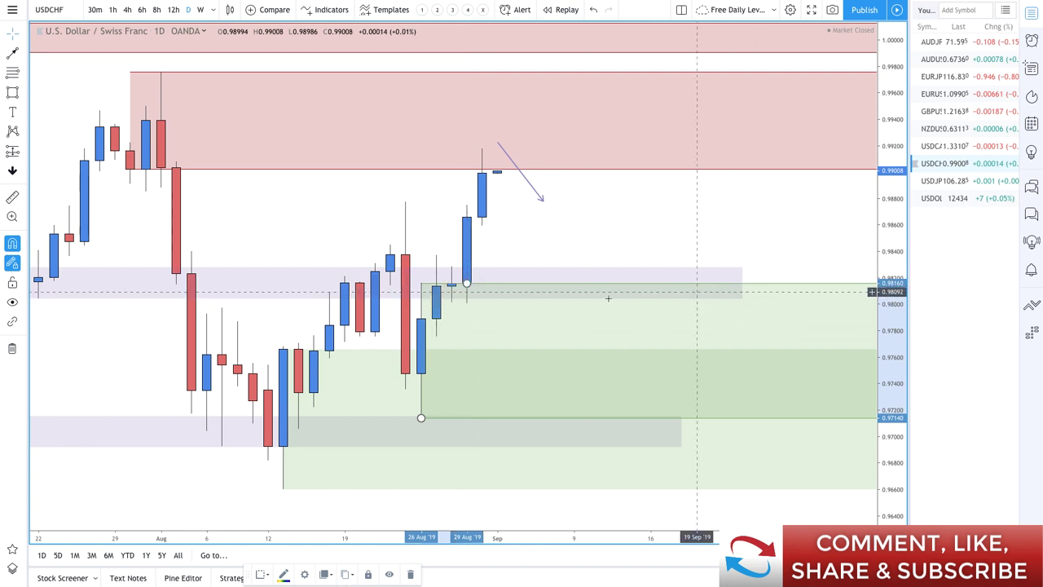
pyautogui.scroll(-2, 603, 298)
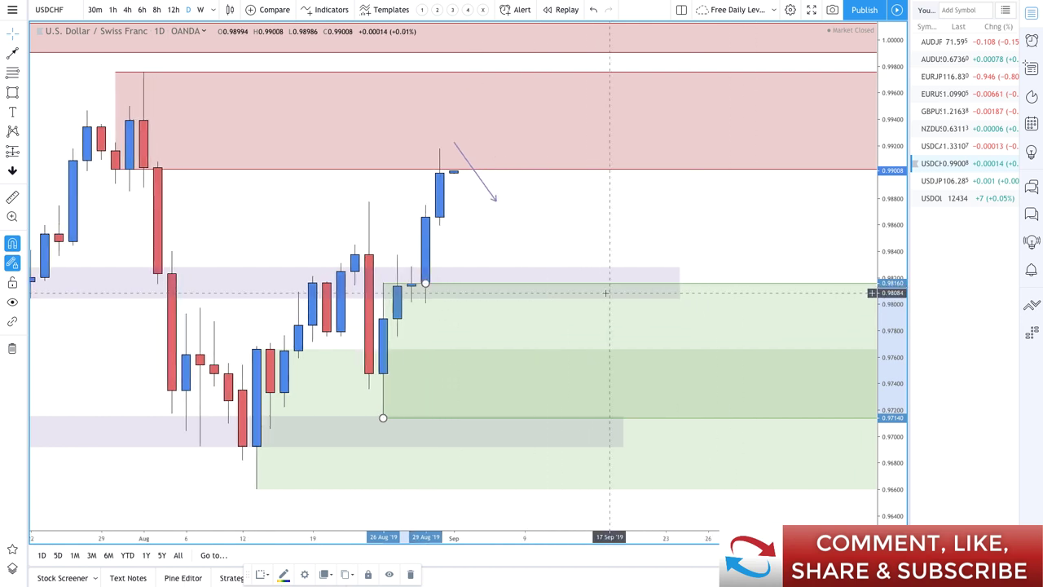
pyautogui.scroll(-1, 489, 244)
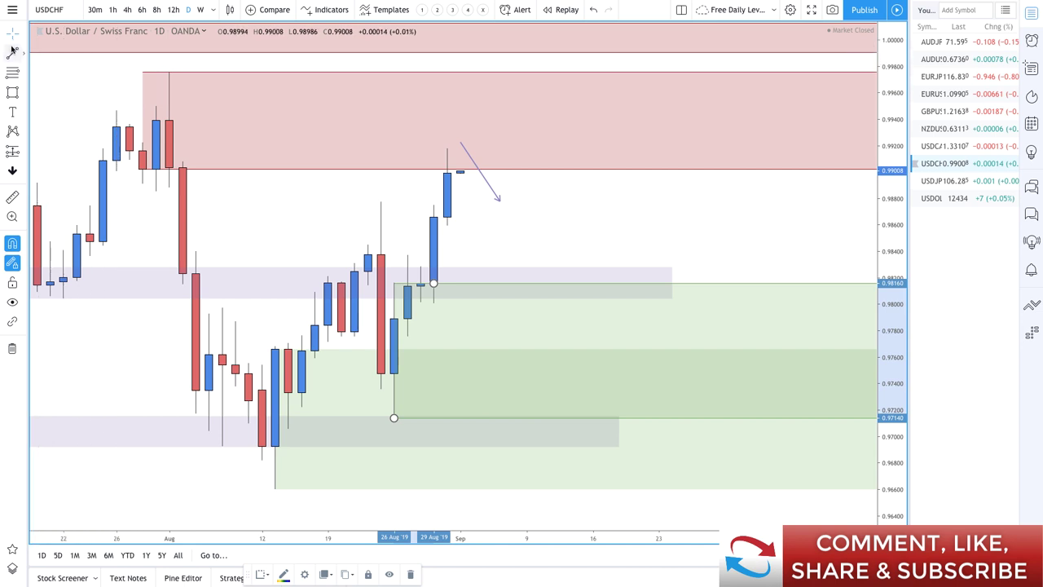
# - Draw a trend-line path down to the purple zone and up into supply, then switch to 4h
pyautogui.hotkey('alt', 't')
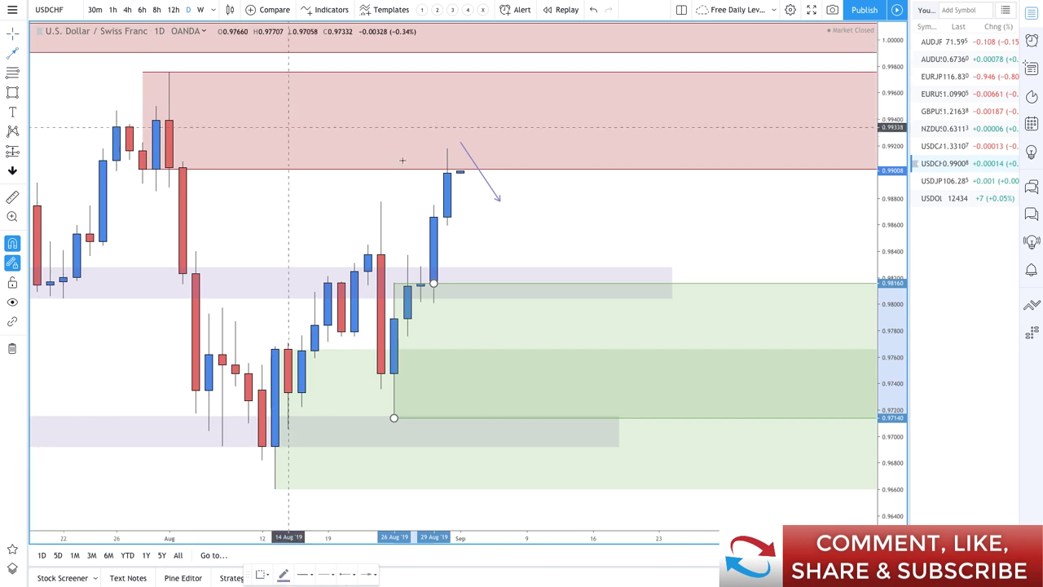
pyautogui.click(446, 173)
pyautogui.click(538, 296)
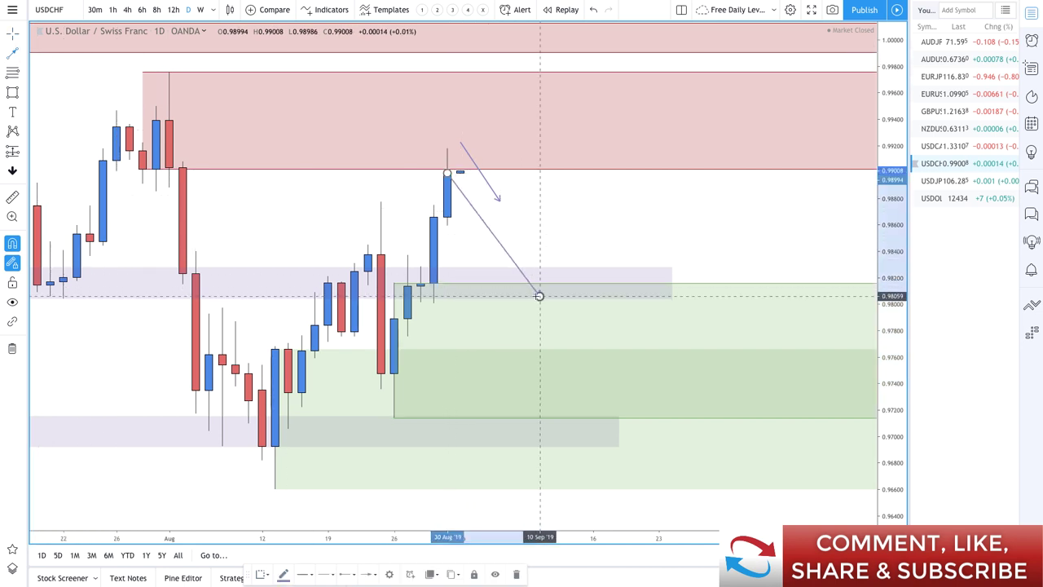
pyautogui.moveTo(539, 296); pyautogui.dragTo(605, 157)
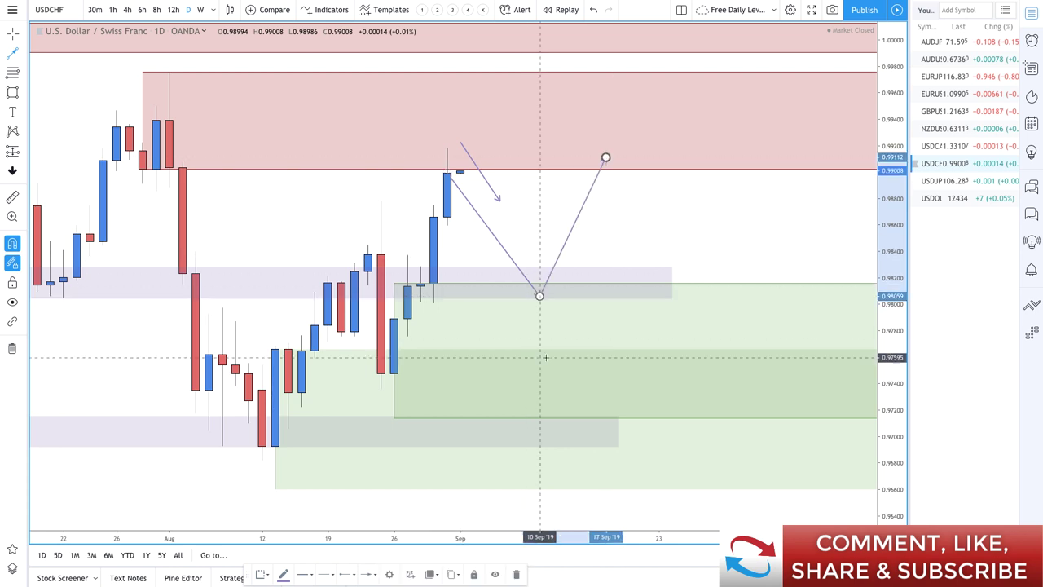
pyautogui.scroll(-3, 583, 391)
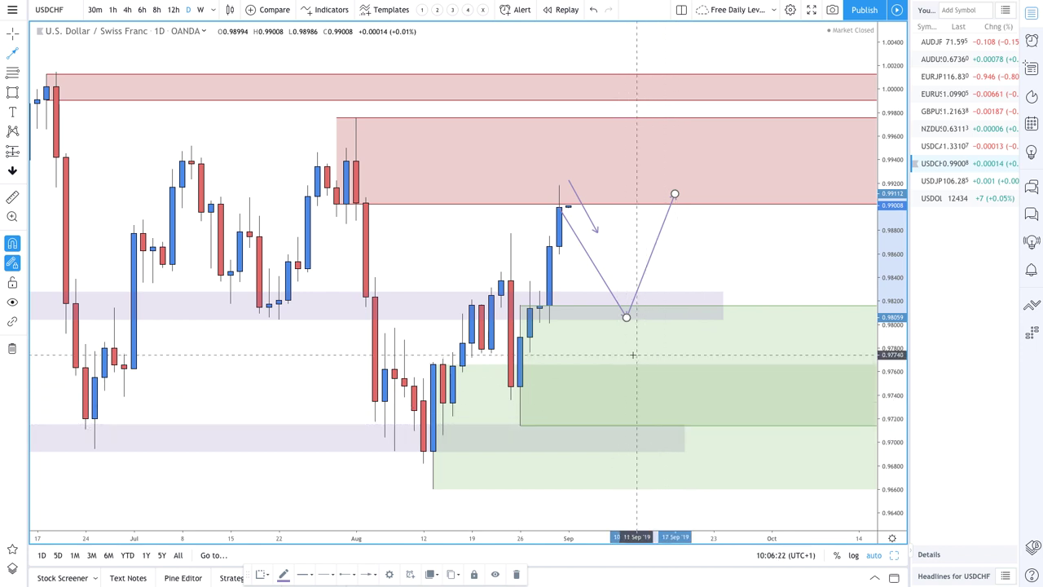
pyautogui.click(127, 9)
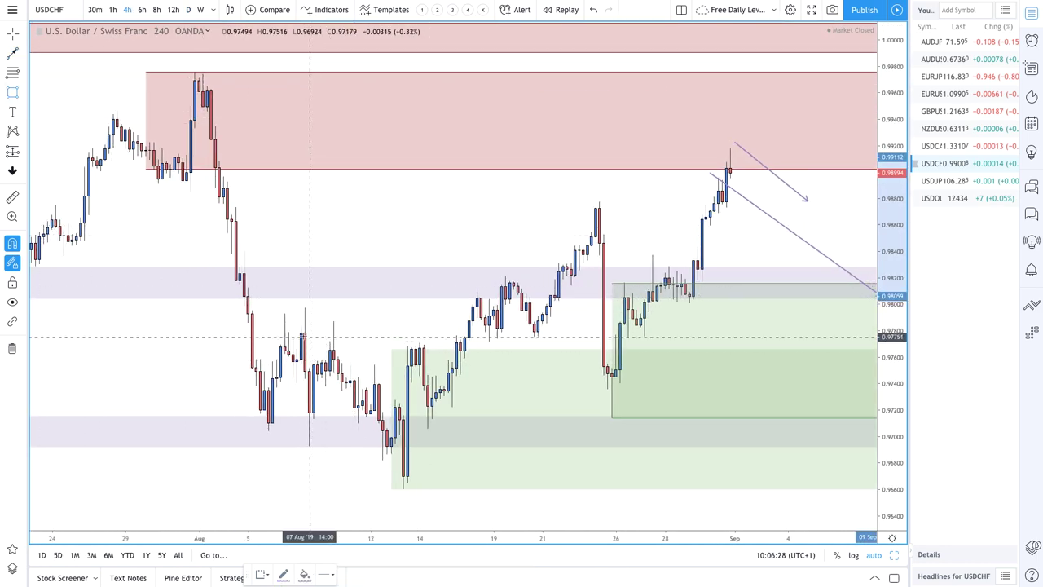
# - Draw a trial zone on the 4-hour chart, delete it, and return to the daily timeframe
pyautogui.click(280, 337)
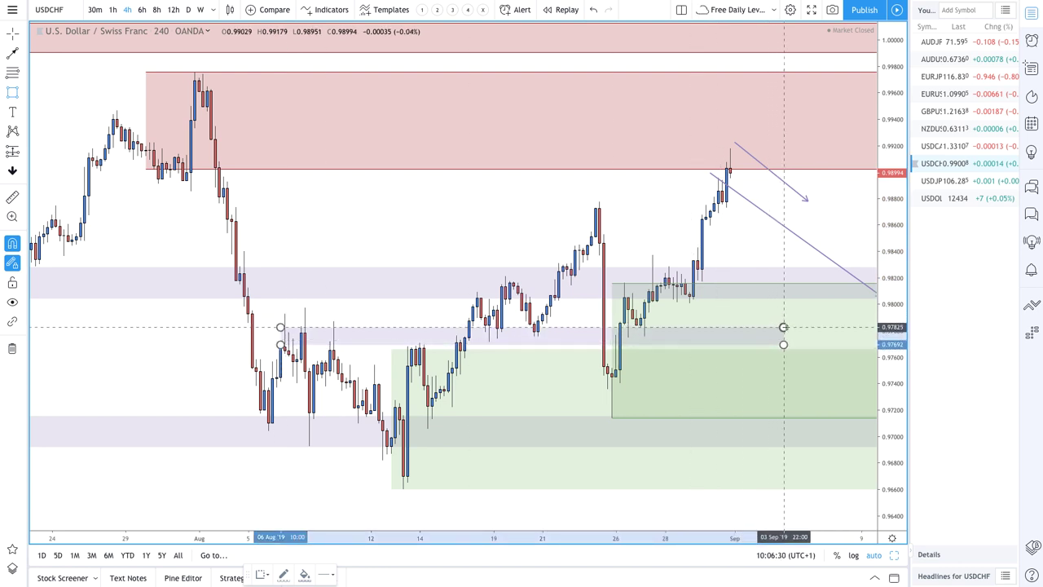
pyautogui.hscroll(5, 804, 326)
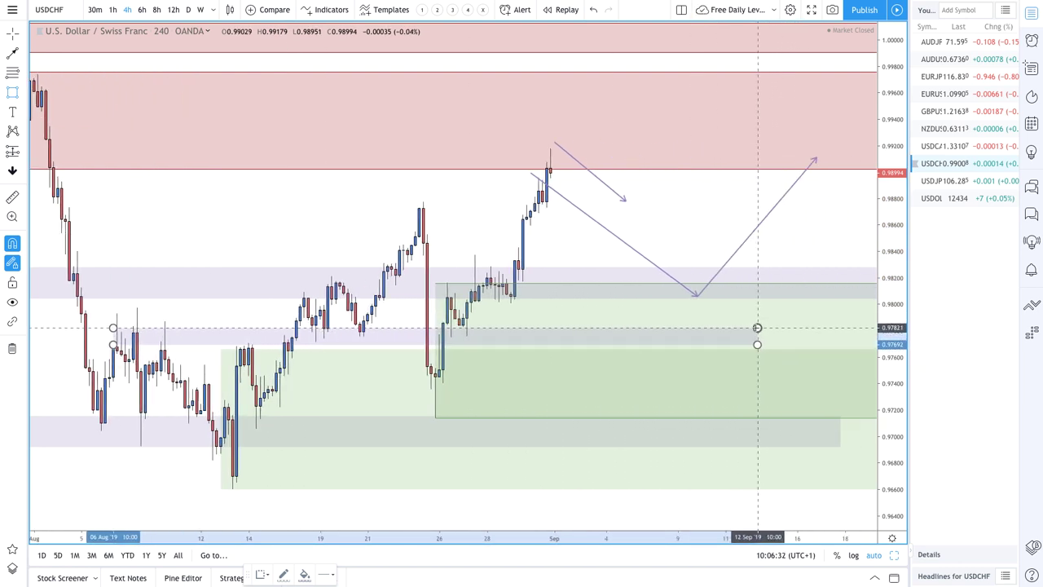
pyautogui.click(757, 328)
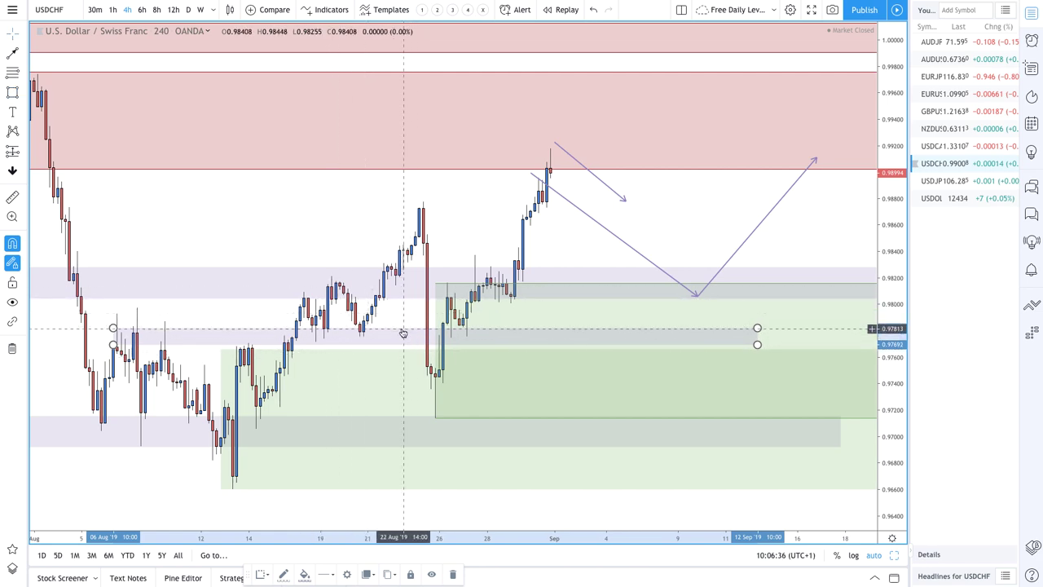
pyautogui.press('Delete')
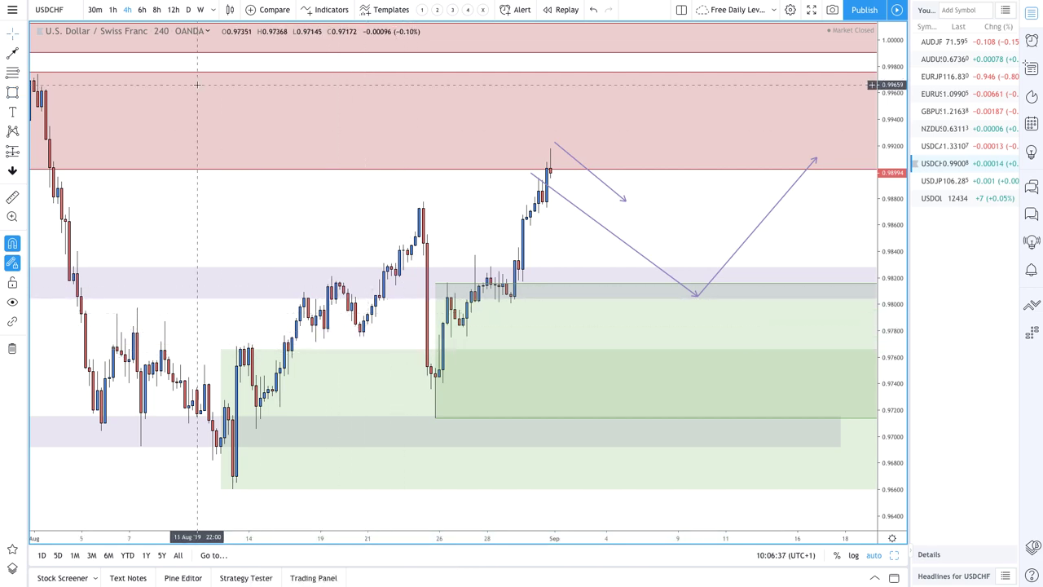
pyautogui.click(187, 10)
pyautogui.scroll(4, 447, 242)
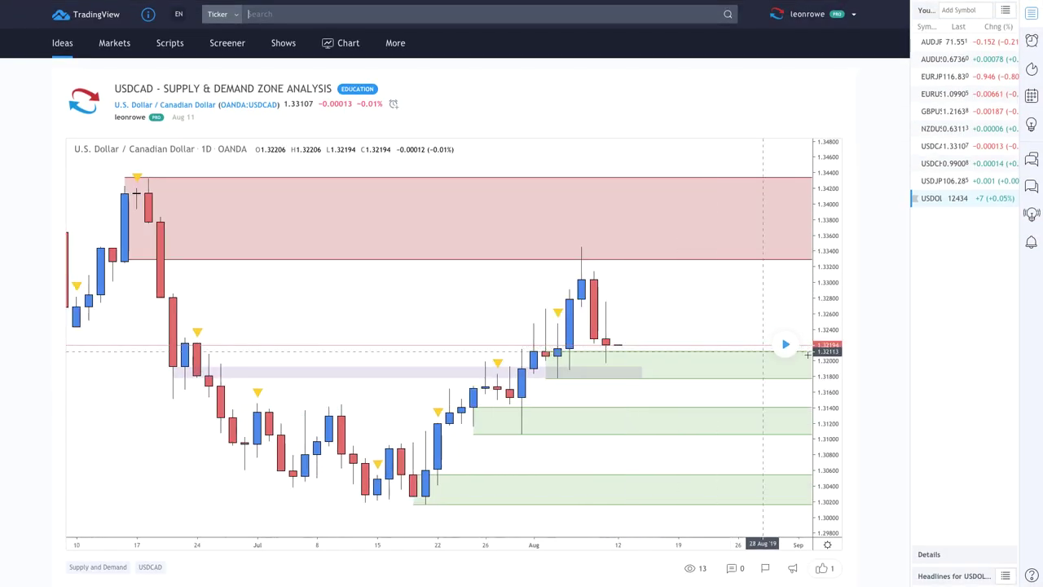
# - Replay the earlier USDCAD idea's chart and zoom it out to show more history
pyautogui.click(784, 344)
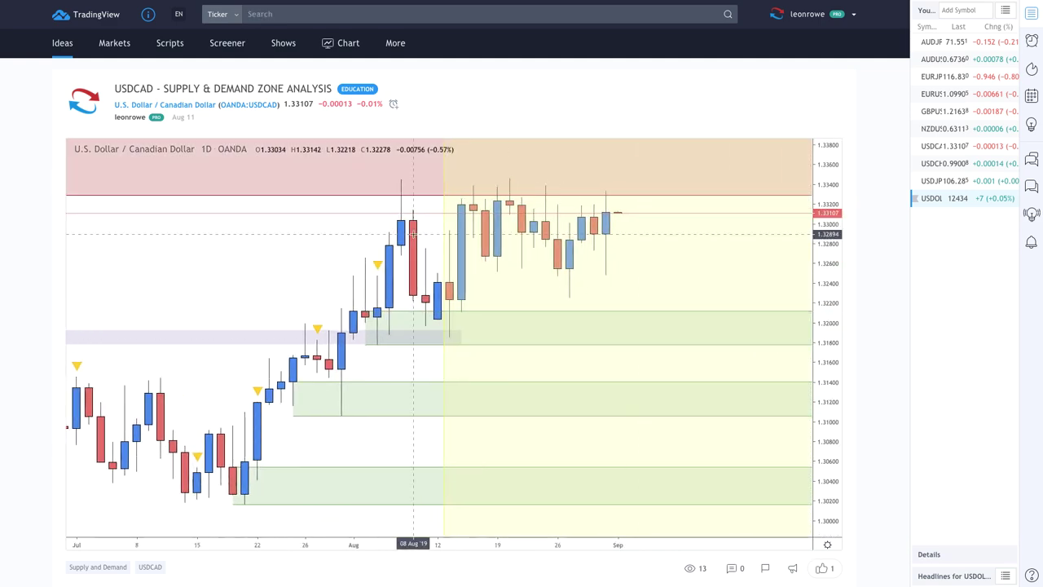
pyautogui.scroll(-1, 423, 408)
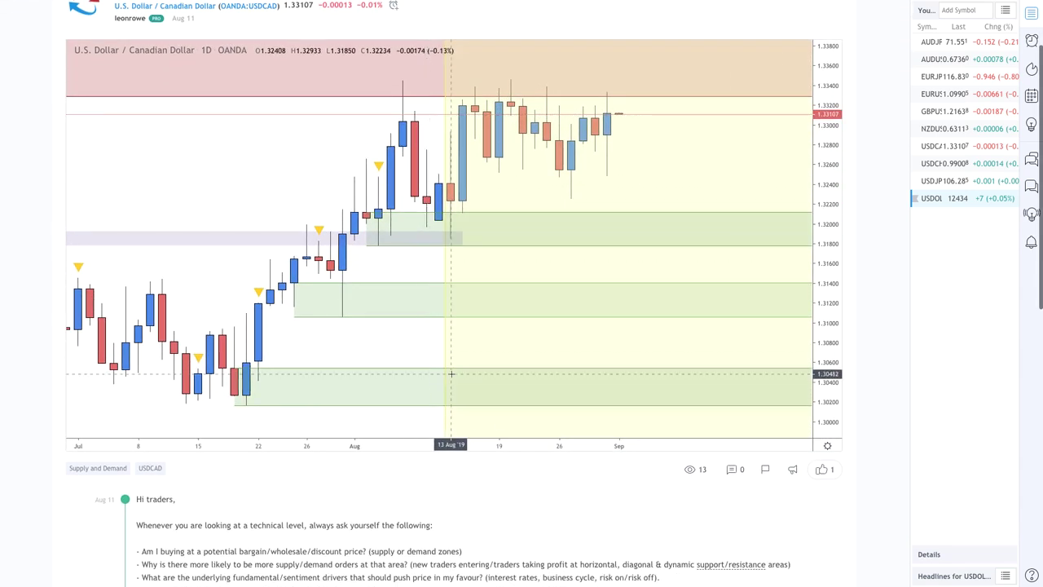
pyautogui.scroll(1, 441, 440)
pyautogui.click(408, 525)
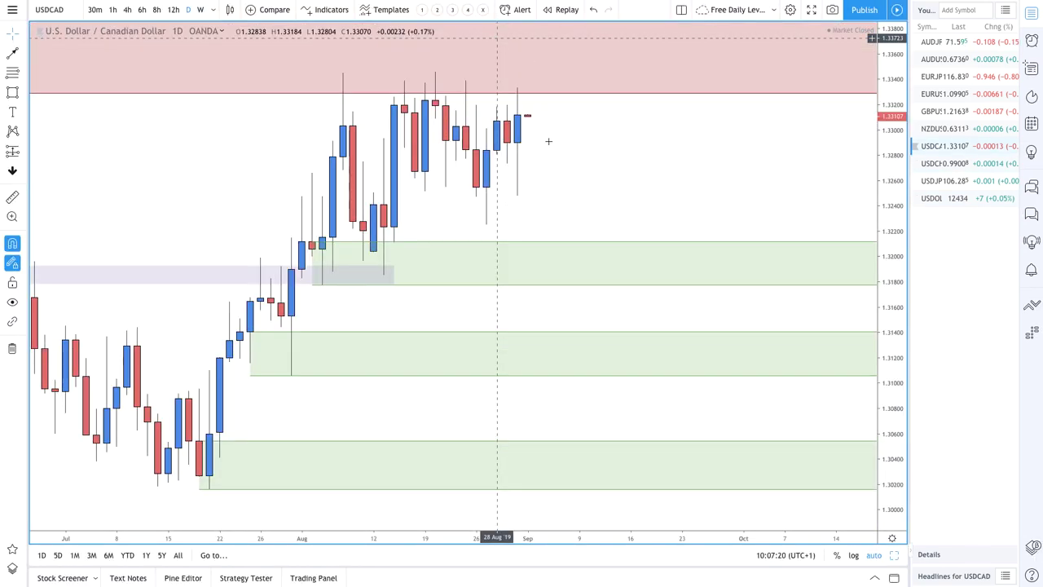
# - Draw a USDCAD path up into the supply zone, down to the demand zone, then back up
pyautogui.scroll(-3, 548, 141)
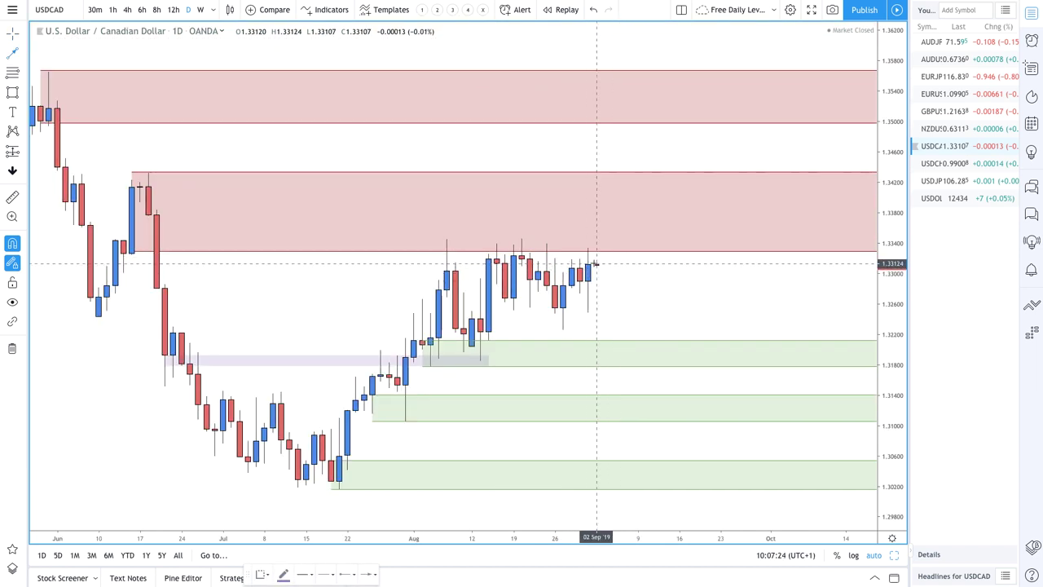
pyautogui.click(597, 263)
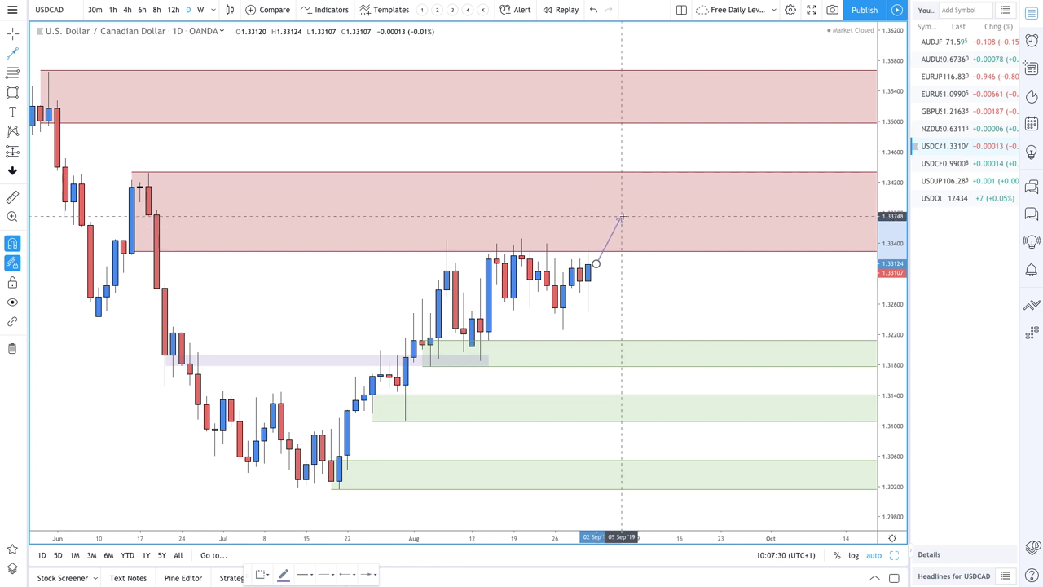
pyautogui.click(628, 208)
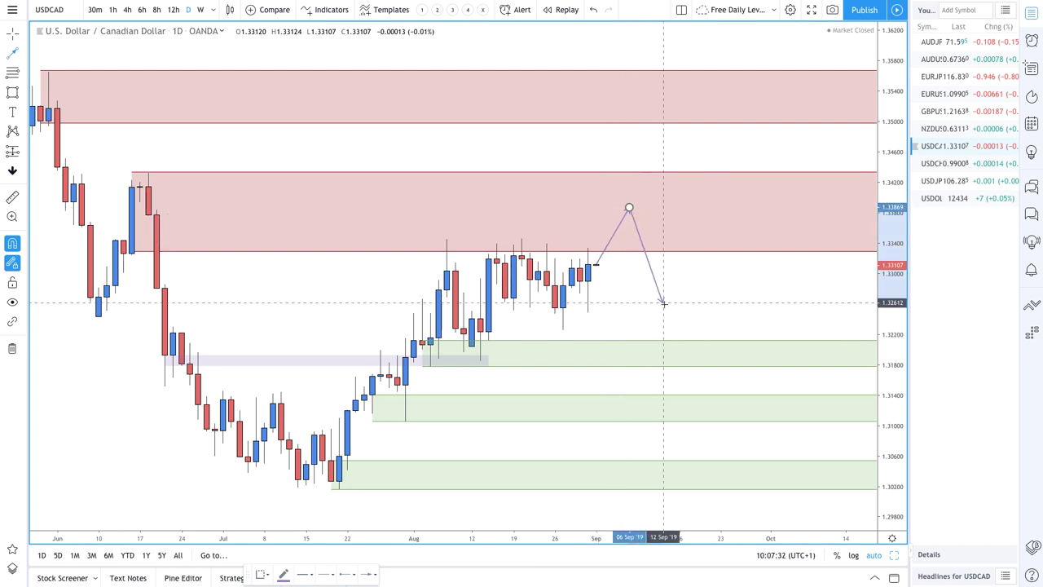
pyautogui.click(670, 332)
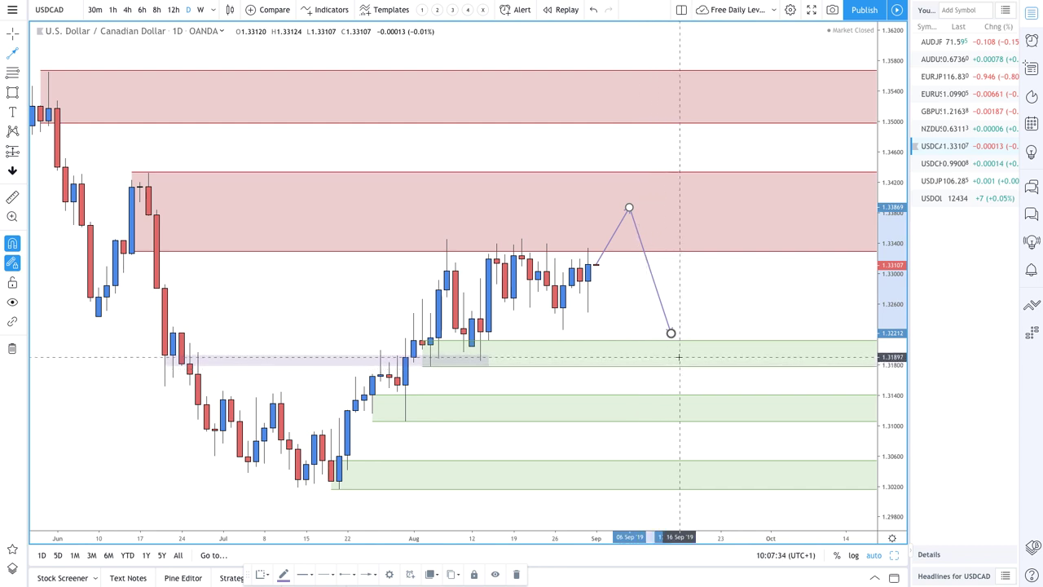
pyautogui.click(678, 356)
pyautogui.click(728, 265)
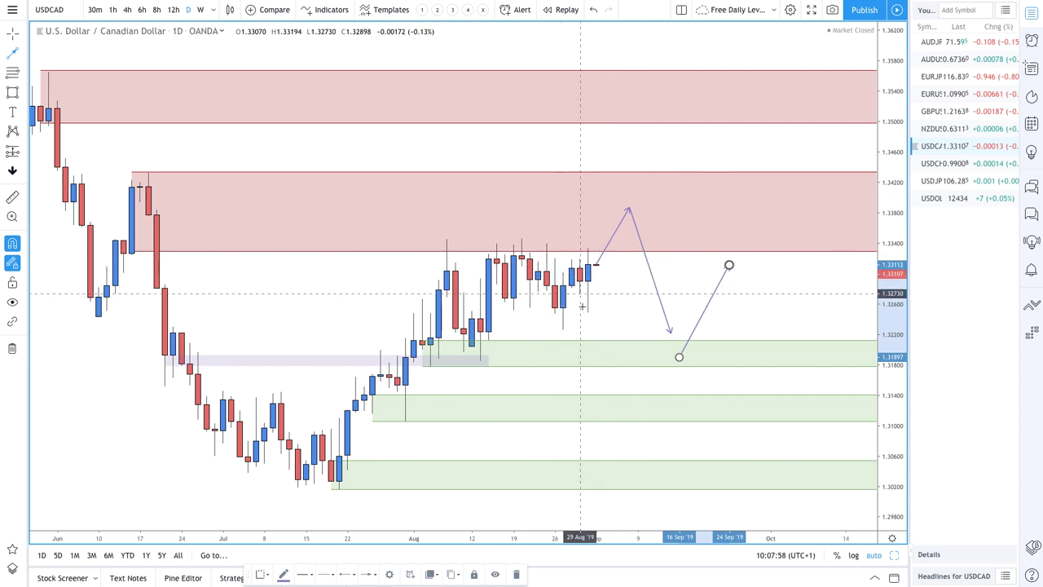
# - Cancel a stray line and extend the grey zone further to the right
pyautogui.click(588, 279)
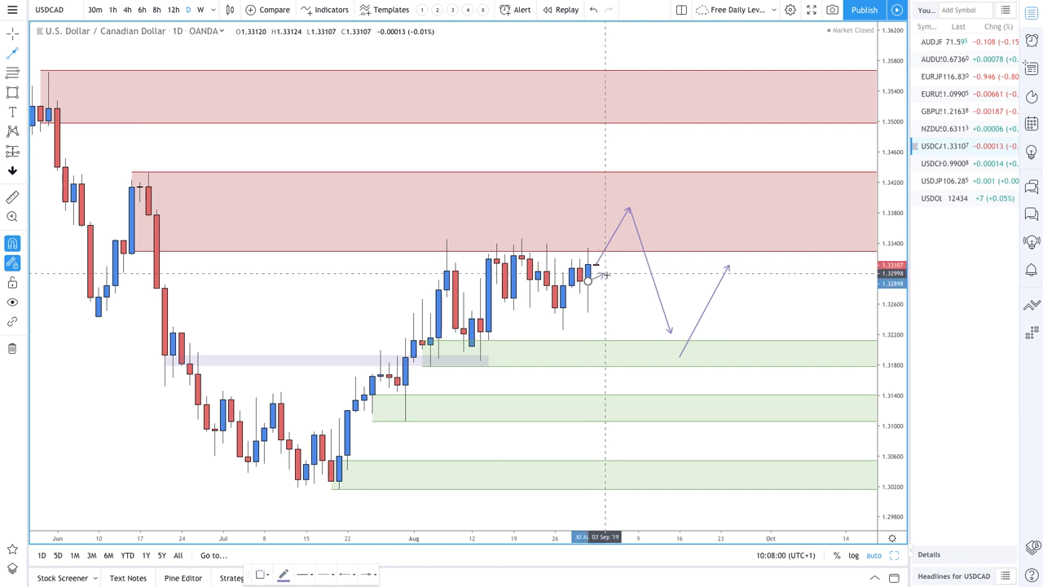
pyautogui.press('Escape')
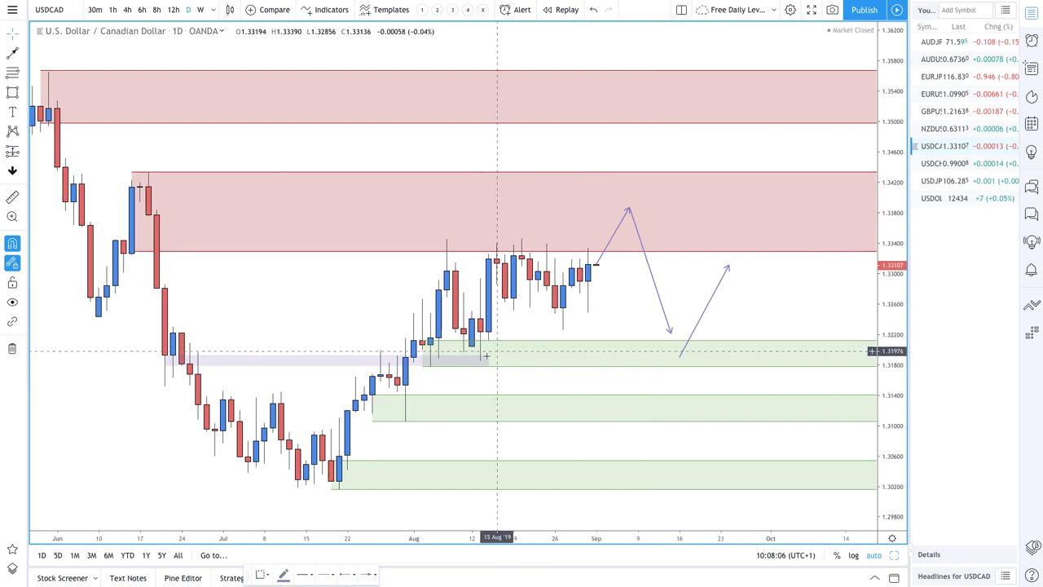
pyautogui.moveTo(482, 361); pyautogui.dragTo(753, 365)
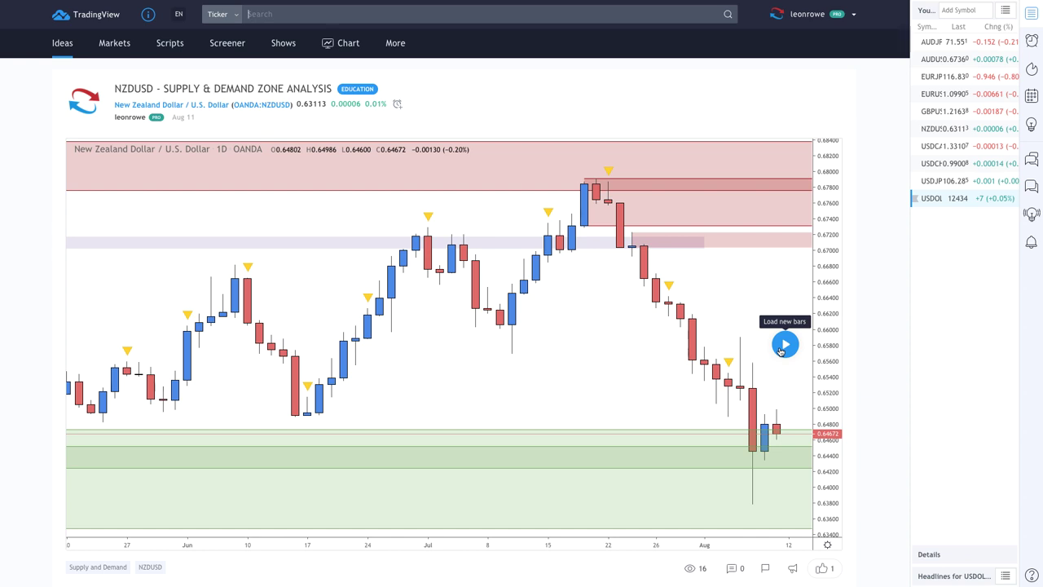
pyautogui.click(783, 344)
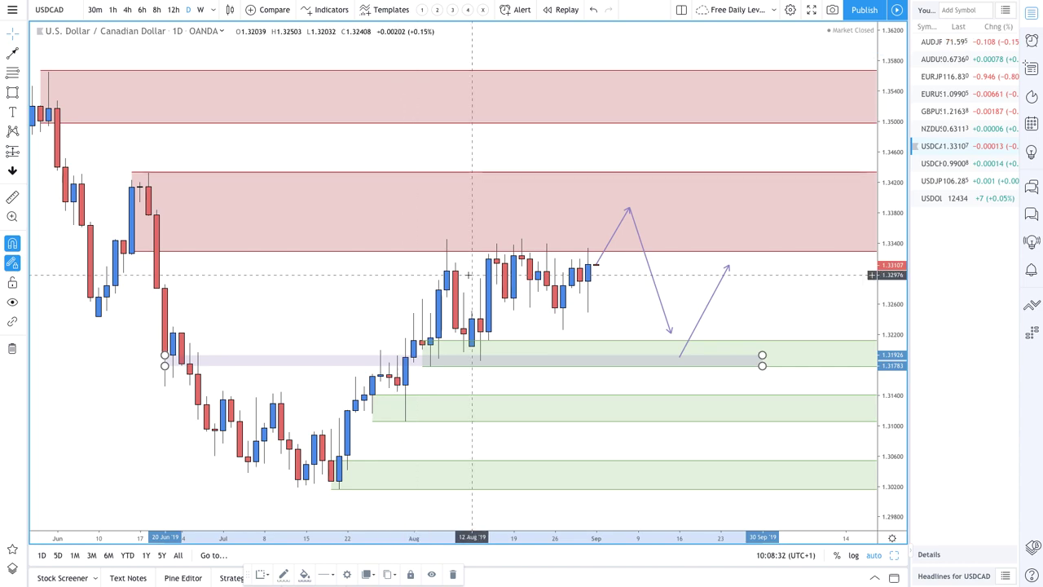
# - Switch the chart to NZDUSD and bring the 2015 lows into view
pyautogui.click(945, 130)
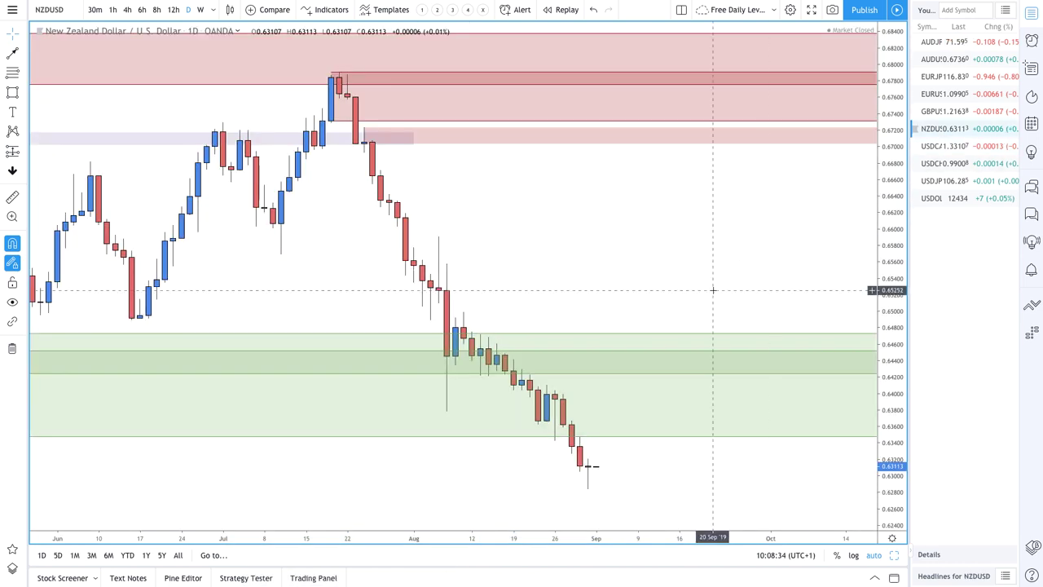
pyautogui.scroll(-10, 712, 290)
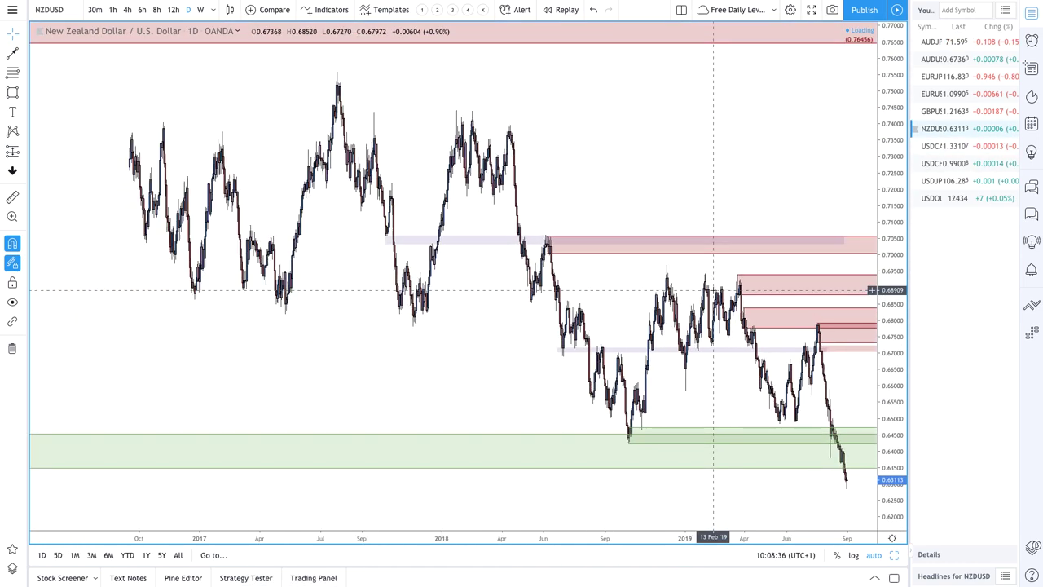
pyautogui.scroll(-5, 713, 289)
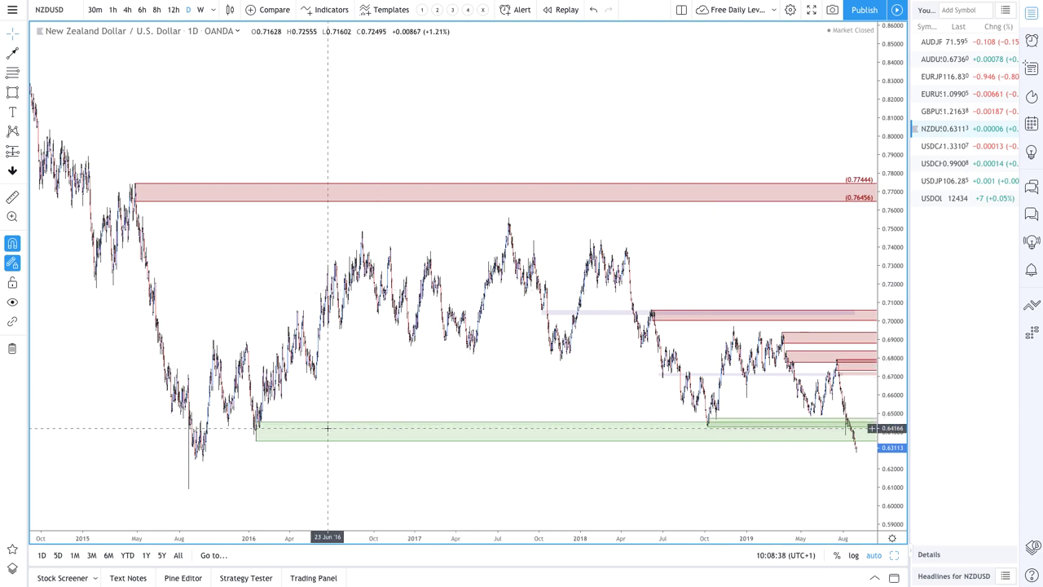
pyautogui.hscroll(-3, 263, 440)
pyautogui.scroll(5, 263, 440)
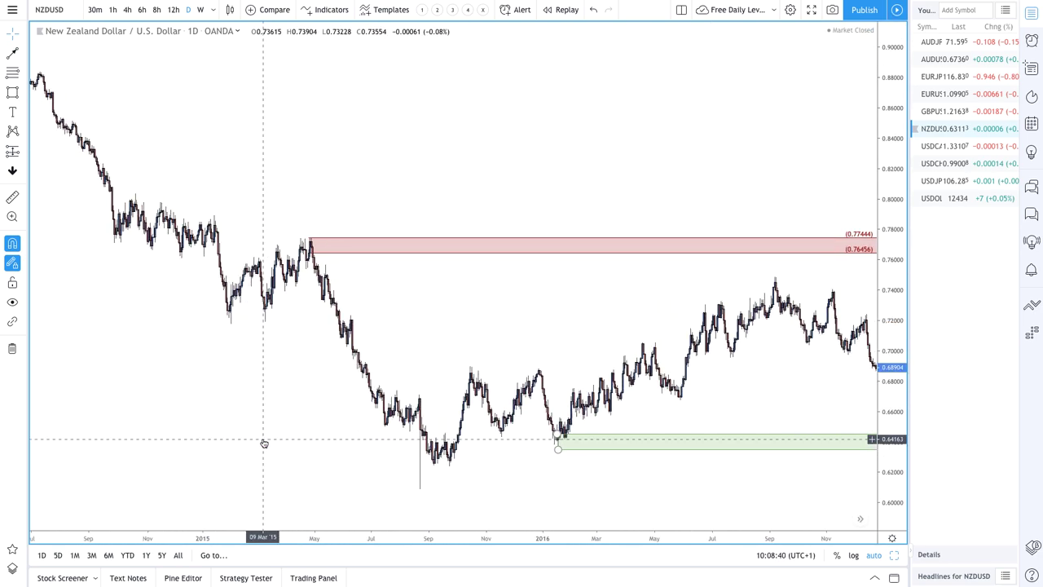
pyautogui.scroll(3, 263, 442)
pyautogui.moveTo(286, 440)
pyautogui.mouseDown()
pyautogui.moveTo(353, 442)
pyautogui.moveTo(128, 453)
pyautogui.moveTo(130, 428)
pyautogui.moveTo(131, 445)
pyautogui.mouseUp()
# - Lower the green demand zone onto the 2015 lows, covering about 0.6237–0.6298
pyautogui.moveTo(353, 380); pyautogui.dragTo(131, 426)
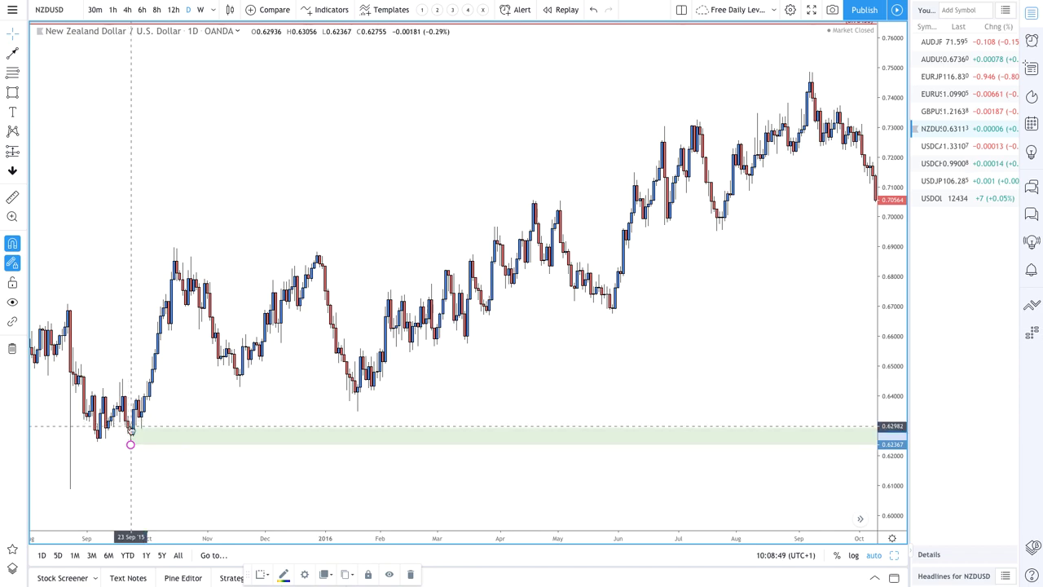
pyautogui.scroll(-10, 377, 422)
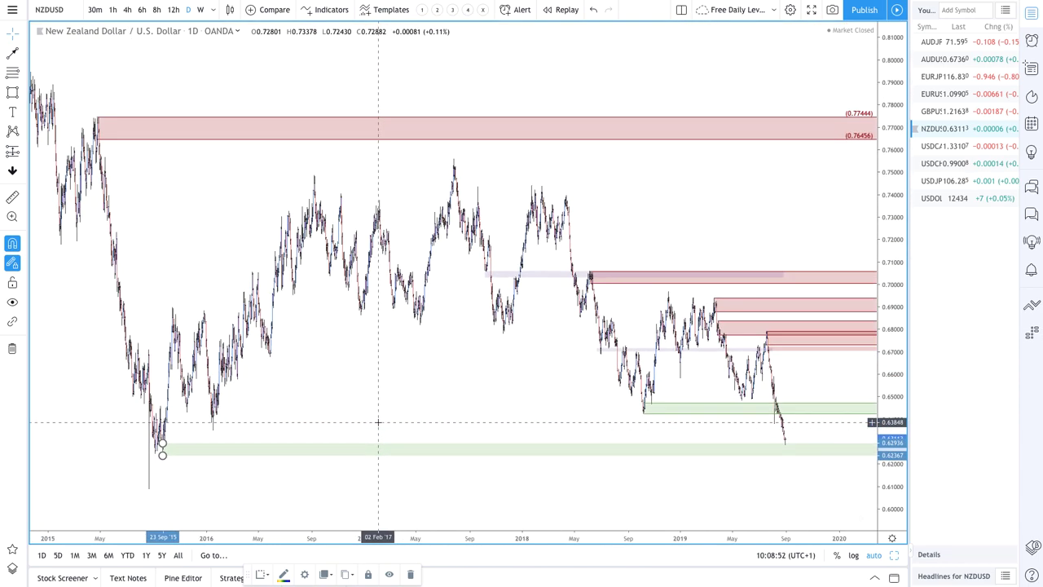
pyautogui.scroll(10, 378, 422)
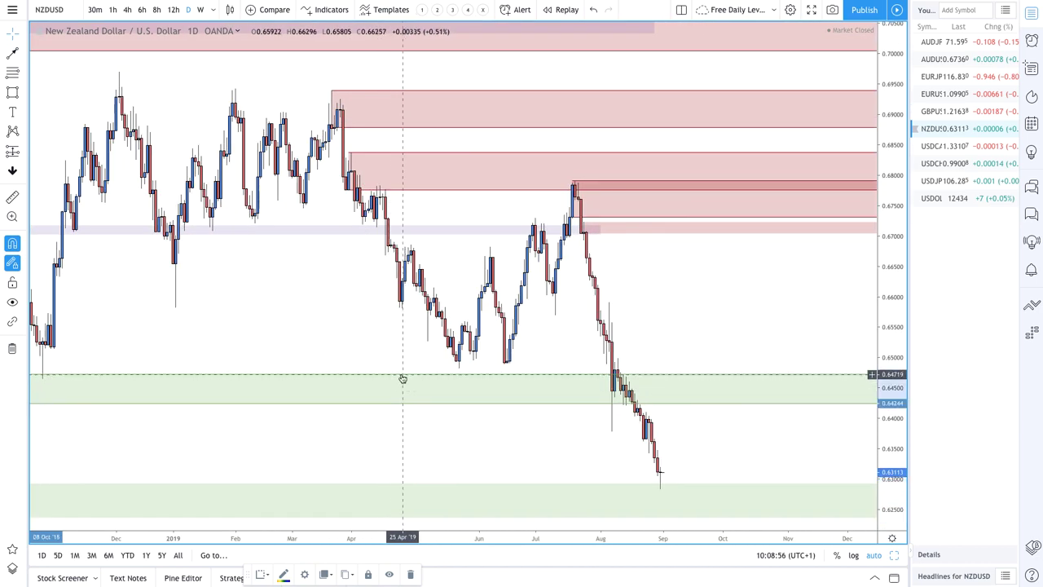
pyautogui.press('Delete')
pyautogui.scroll(5, 489, 395)
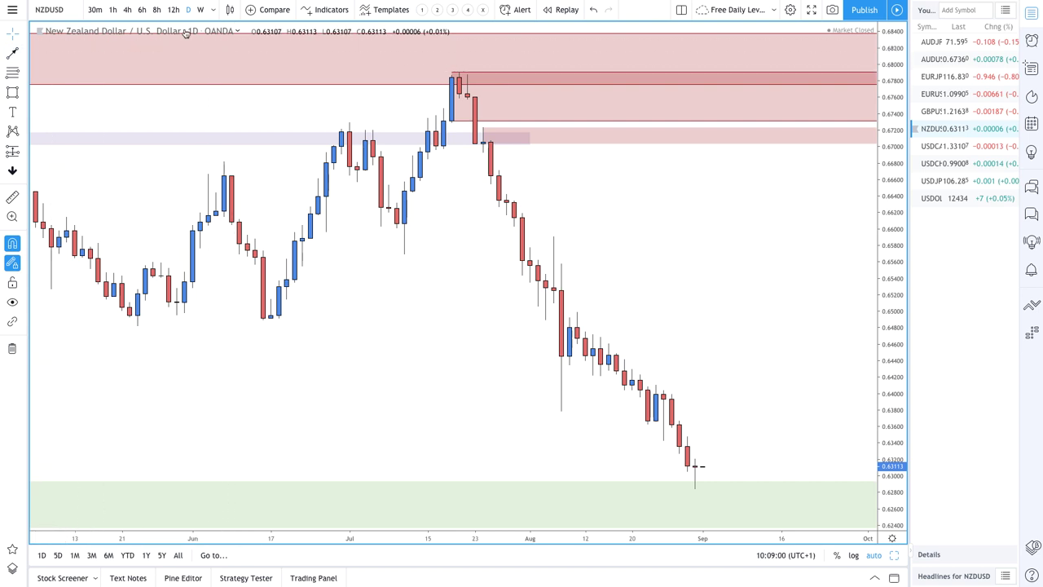
pyautogui.scroll(2, 600, 272)
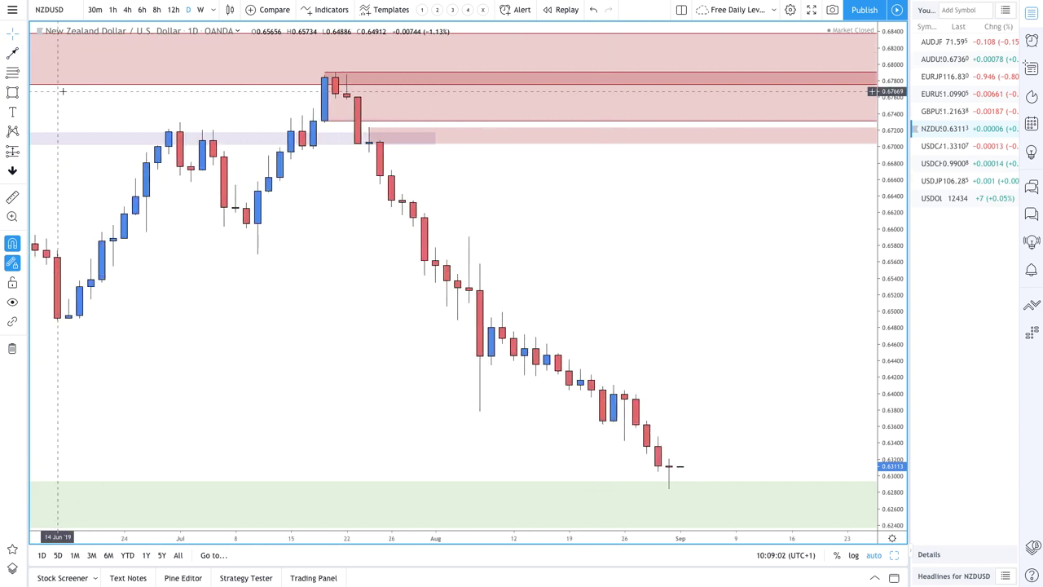
# - Draw a supply zone above recent NZDUSD candles with the 1. SUPPLY template, stretched back to 20 Aug
pyautogui.click(13, 73)
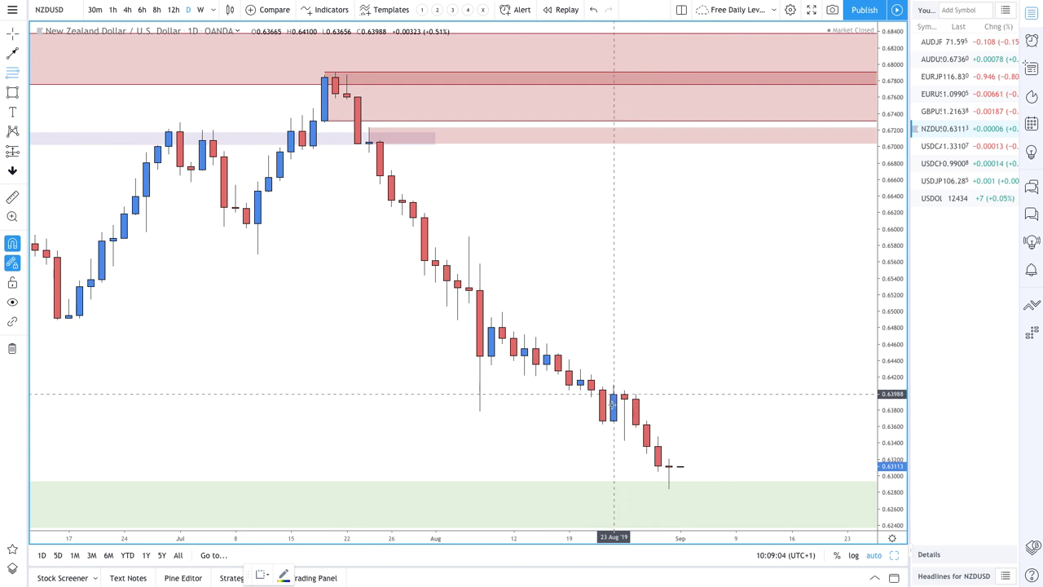
pyautogui.moveTo(613, 421); pyautogui.dragTo(612, 384)
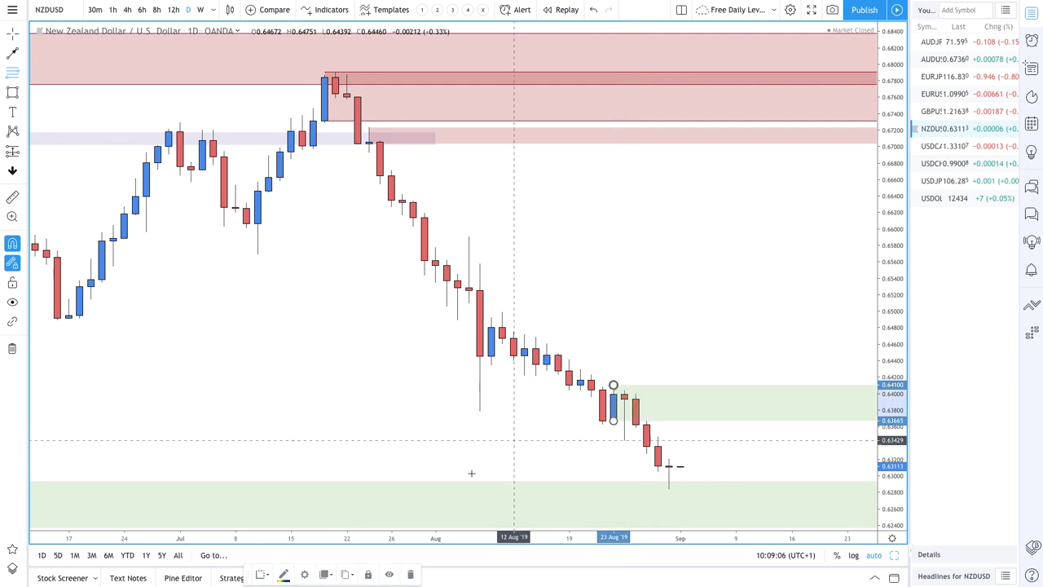
pyautogui.click(270, 576)
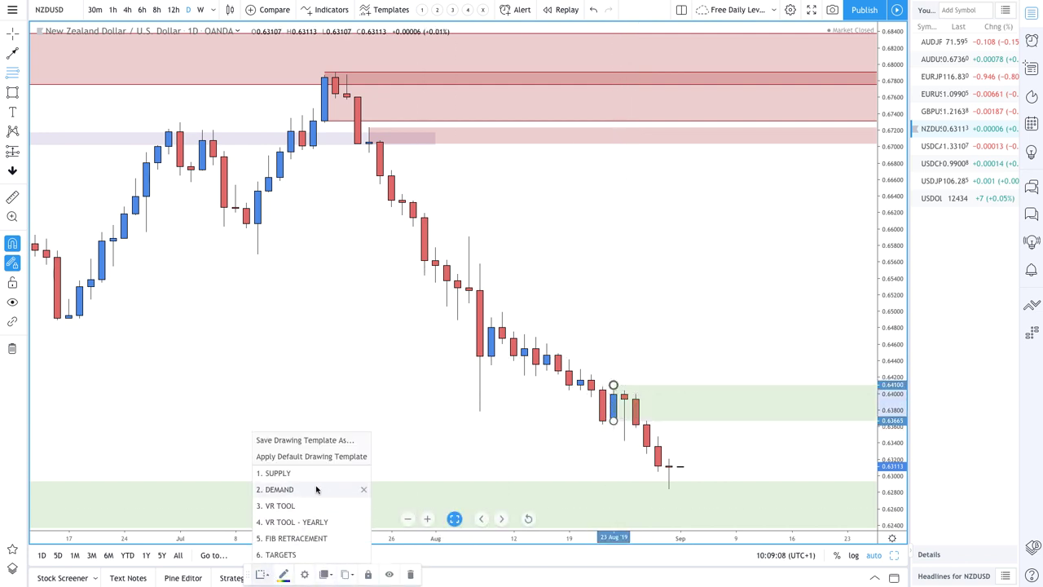
pyautogui.click(277, 472)
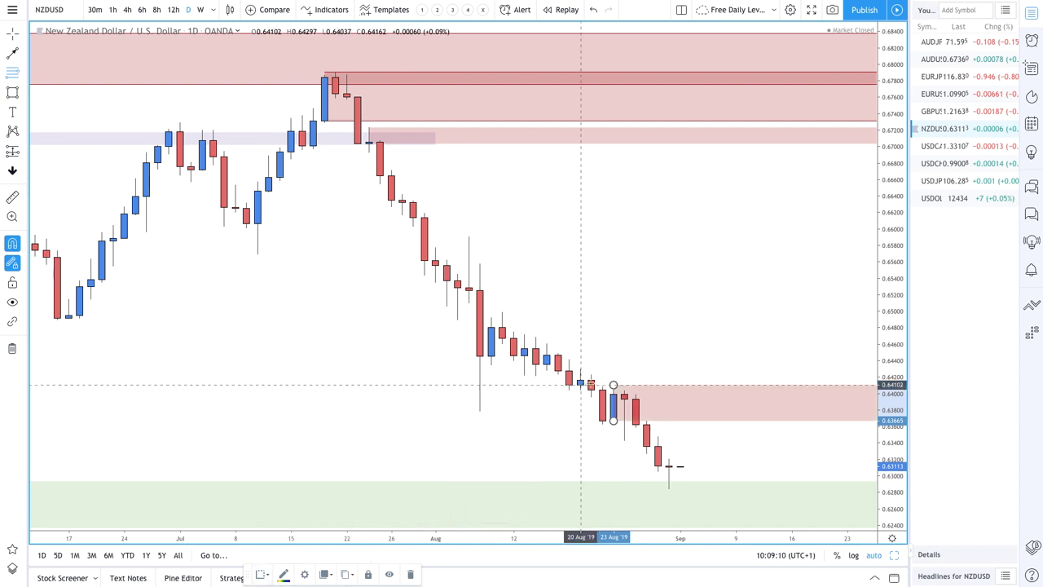
pyautogui.moveTo(612, 385); pyautogui.dragTo(498, 311)
pyautogui.scroll(1, 399, 251)
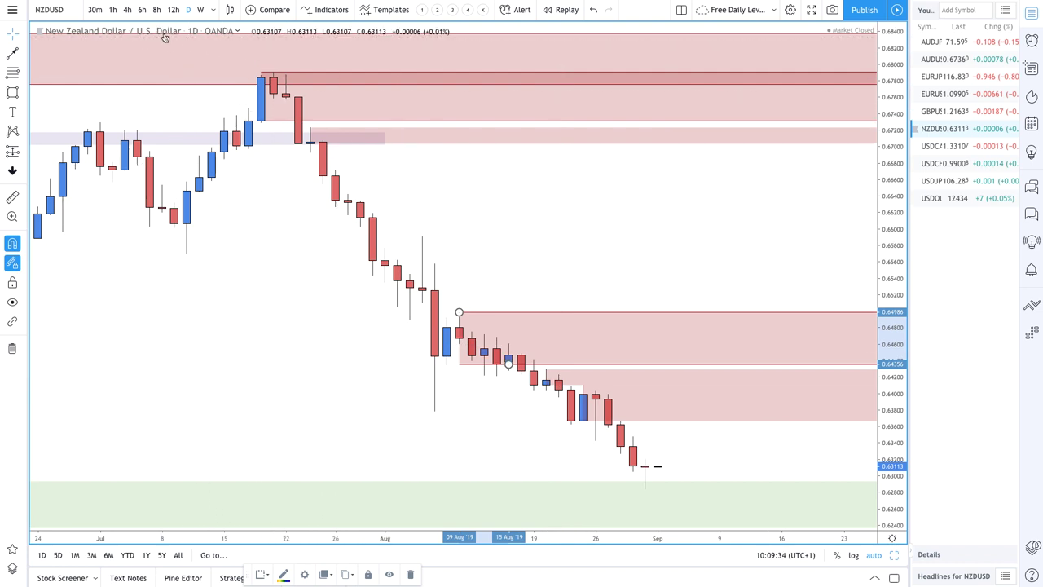
pyautogui.scroll(3, 616, 386)
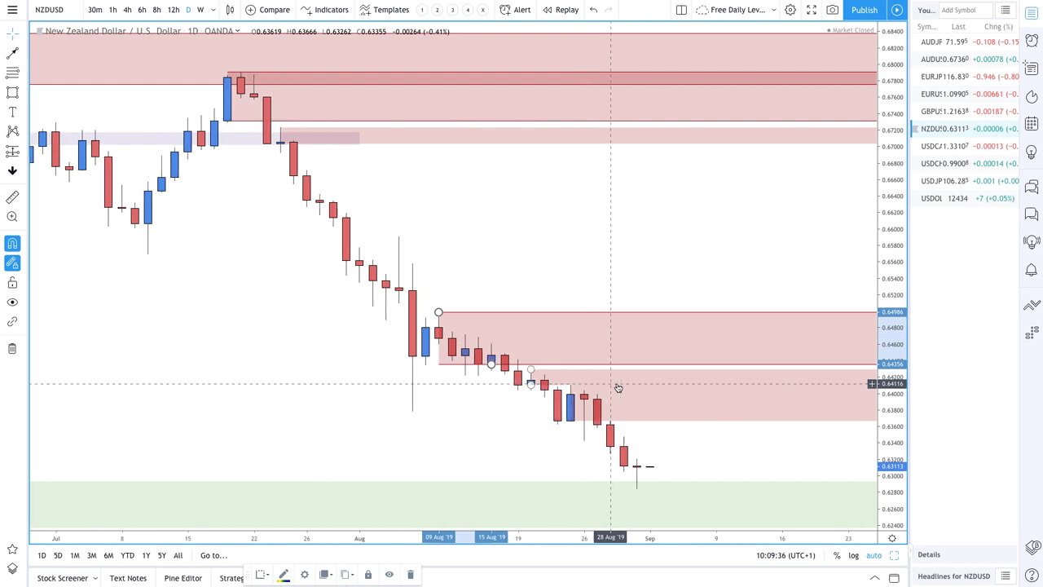
pyautogui.click(553, 268)
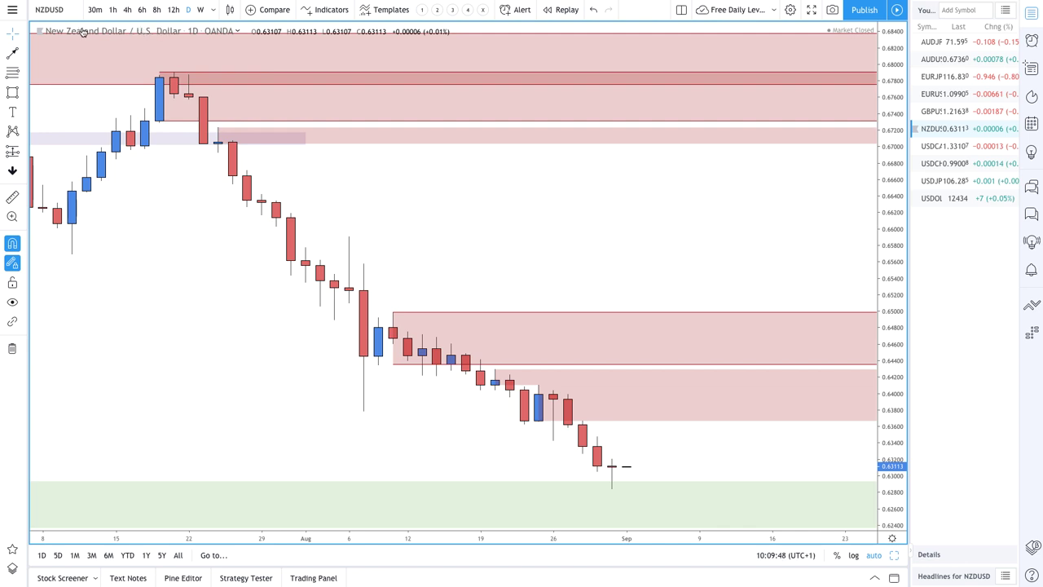
pyautogui.hscroll(5, 485, 336)
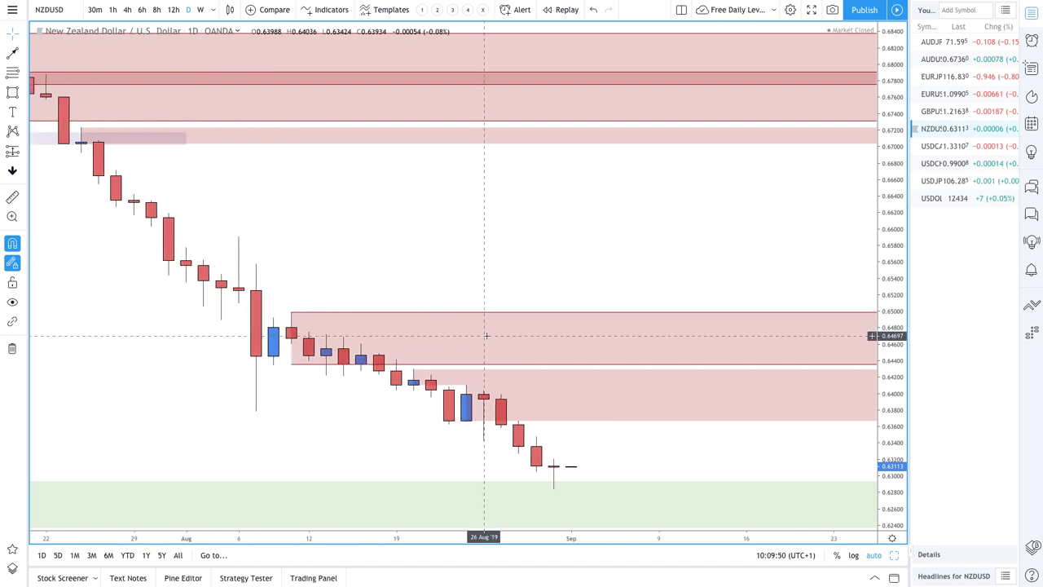
pyautogui.hscroll(-4, 426, 294)
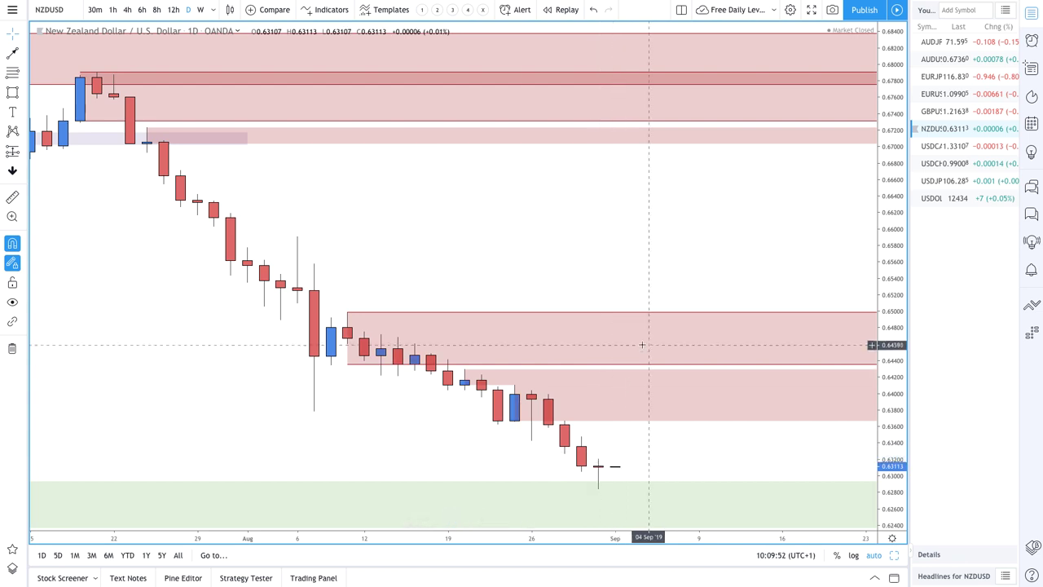
pyautogui.scroll(-4, 643, 383)
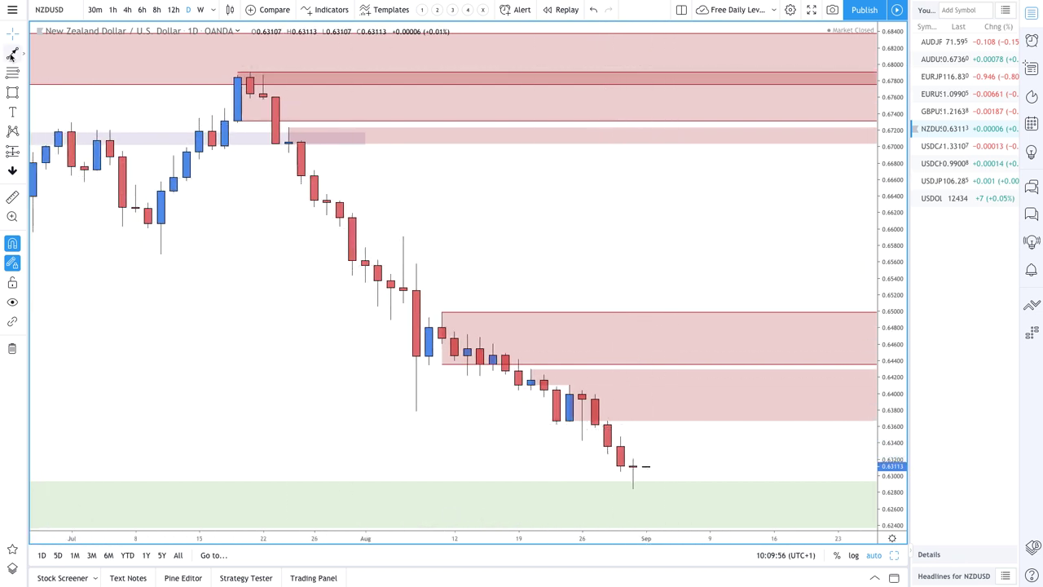
# - Draw path arrows: up from the latest bar to 0.640 then down, and 0.6465 down to 0.6342
pyautogui.click(95, 51)
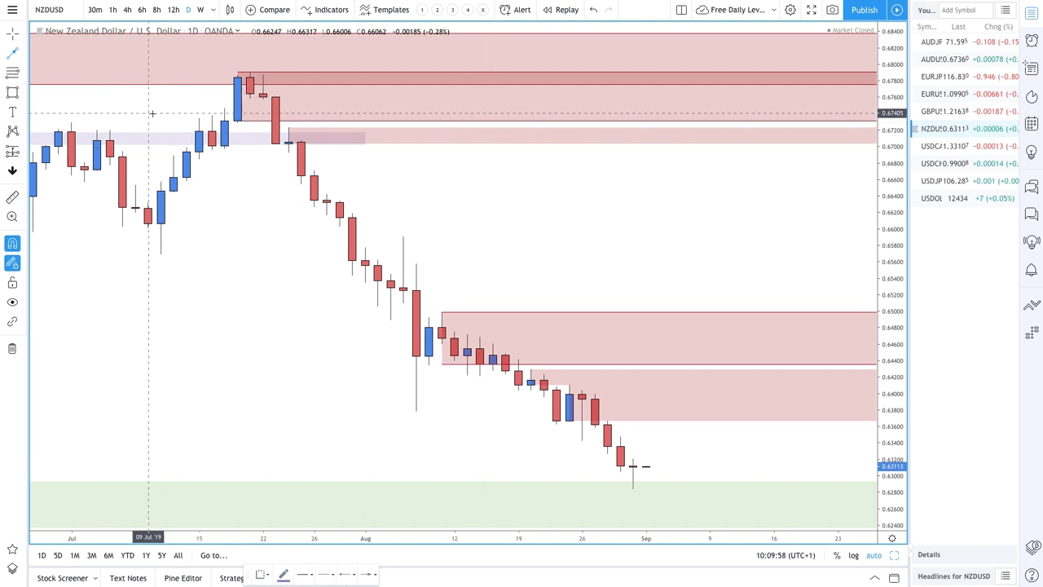
pyautogui.click(633, 467)
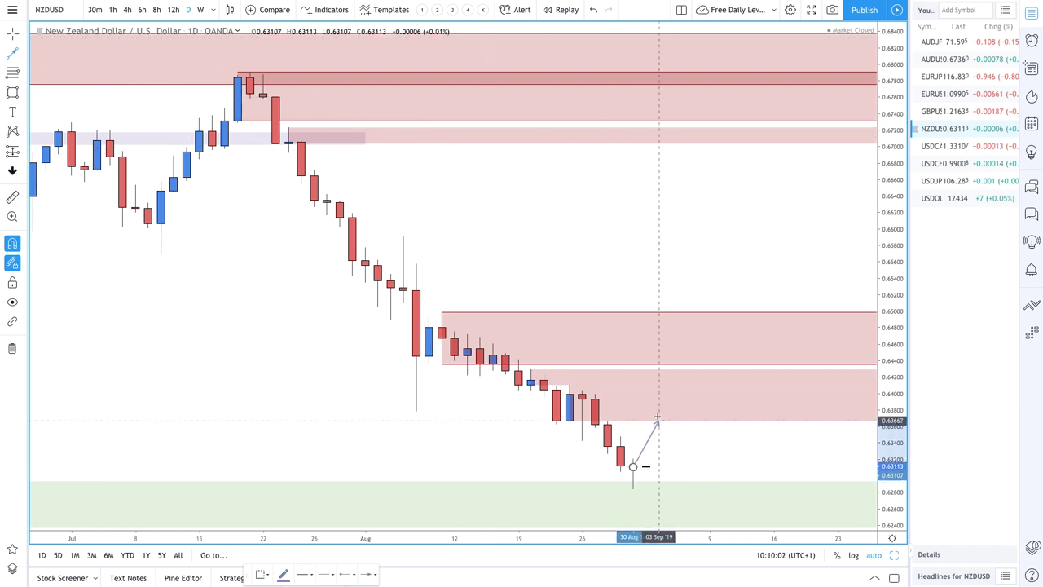
pyautogui.click(671, 390)
pyautogui.click(721, 455)
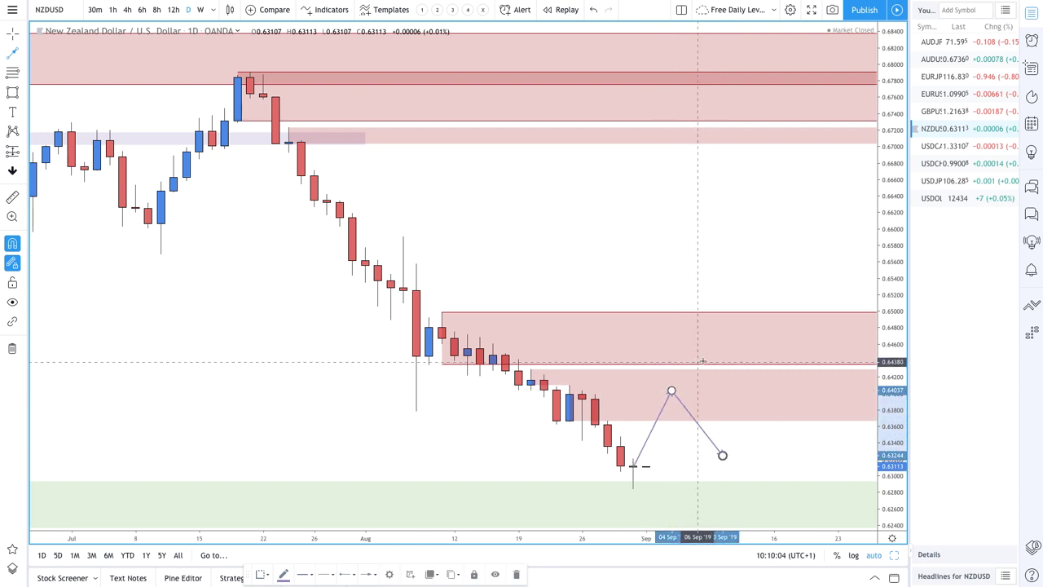
pyautogui.click(697, 338)
pyautogui.click(786, 441)
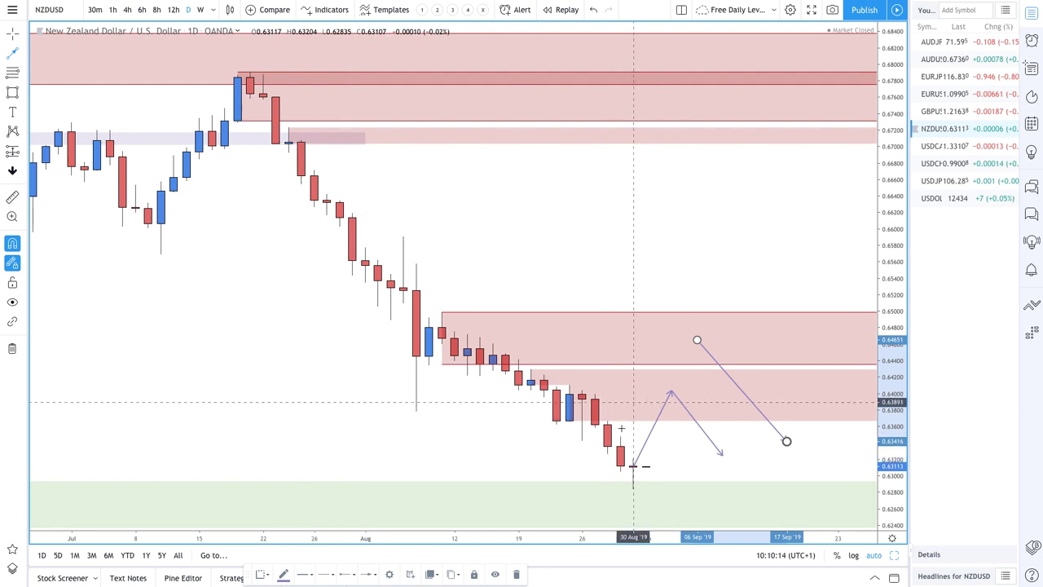
pyautogui.scroll(-5, 687, 482)
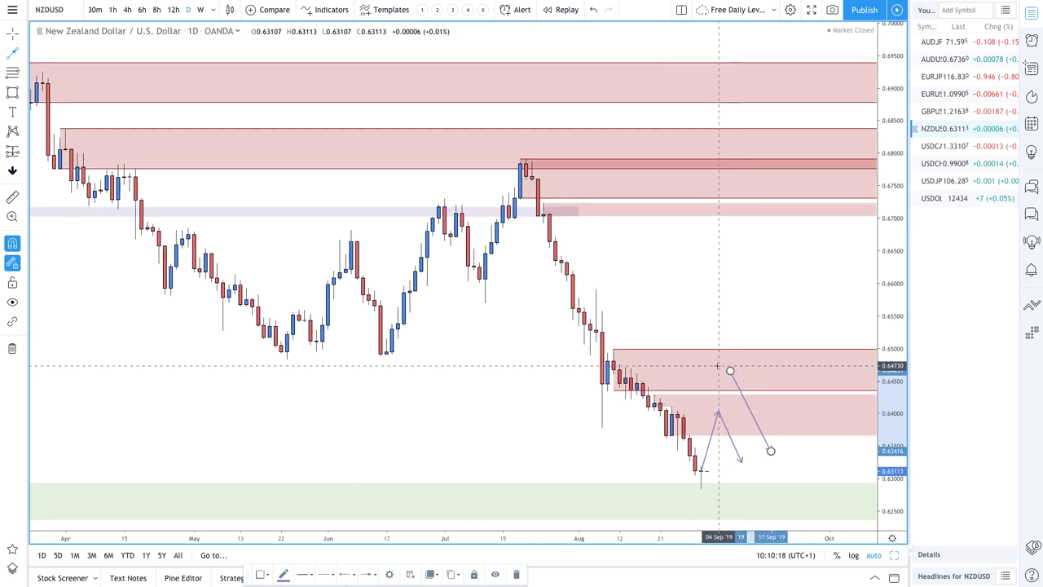
# - Draw thin lavender bands at about 0.6475–0.6495 across the May lows and 0.6367–0.6379 from early August
pyautogui.click(10, 93)
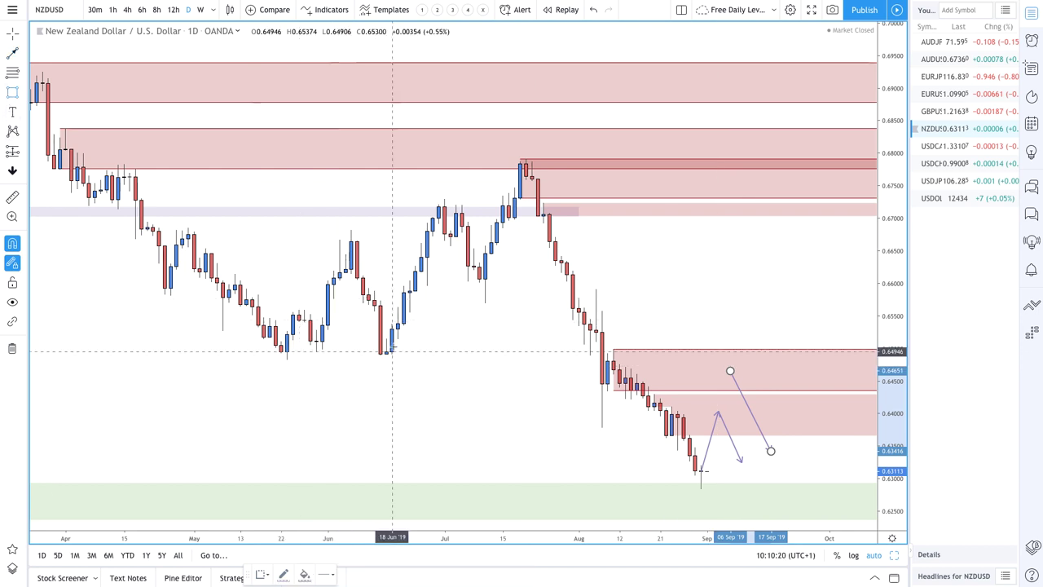
pyautogui.moveTo(287, 352)
pyautogui.mouseDown()
pyautogui.moveTo(741, 410)
pyautogui.moveTo(800, 363)
pyautogui.moveTo(823, 364)
pyautogui.mouseUp()
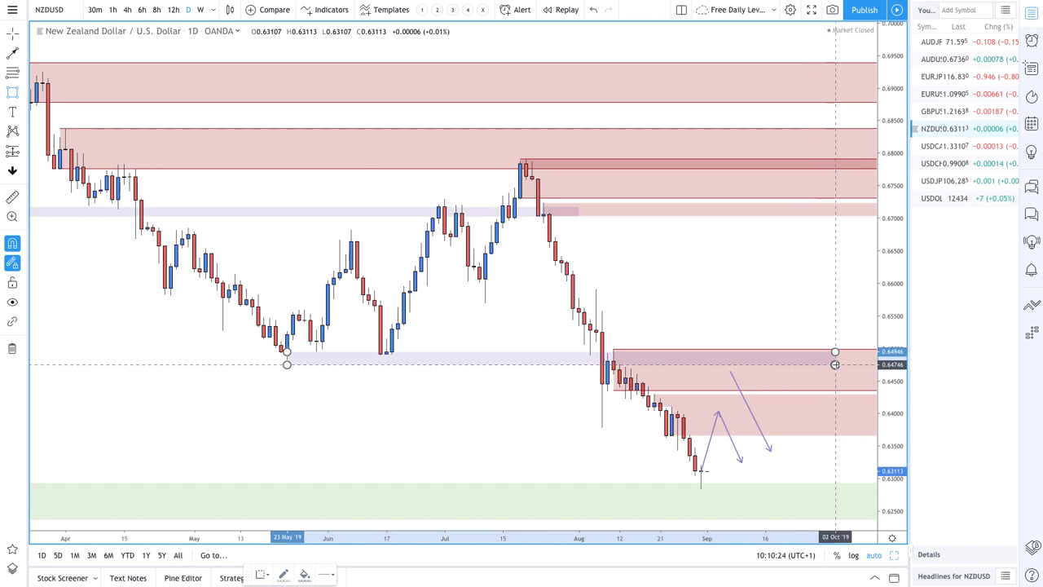
pyautogui.scroll(2, 603, 334)
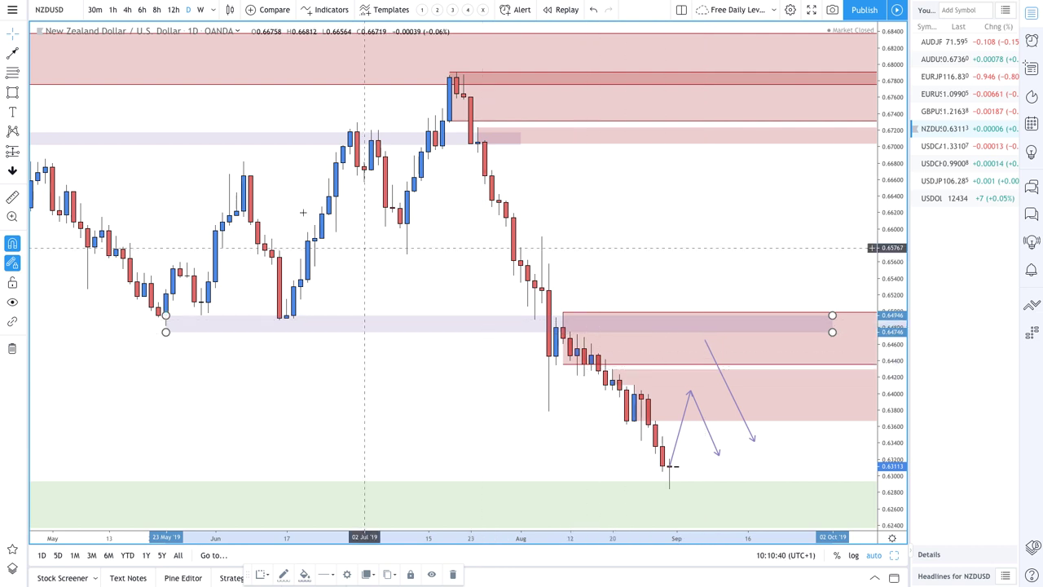
pyautogui.click(12, 92)
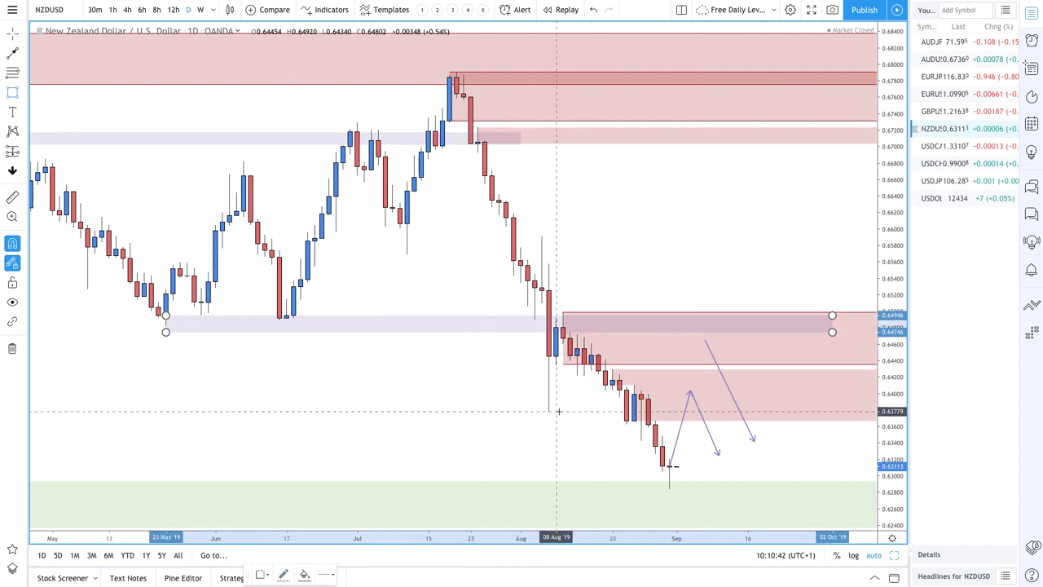
pyautogui.moveTo(548, 410); pyautogui.dragTo(818, 420)
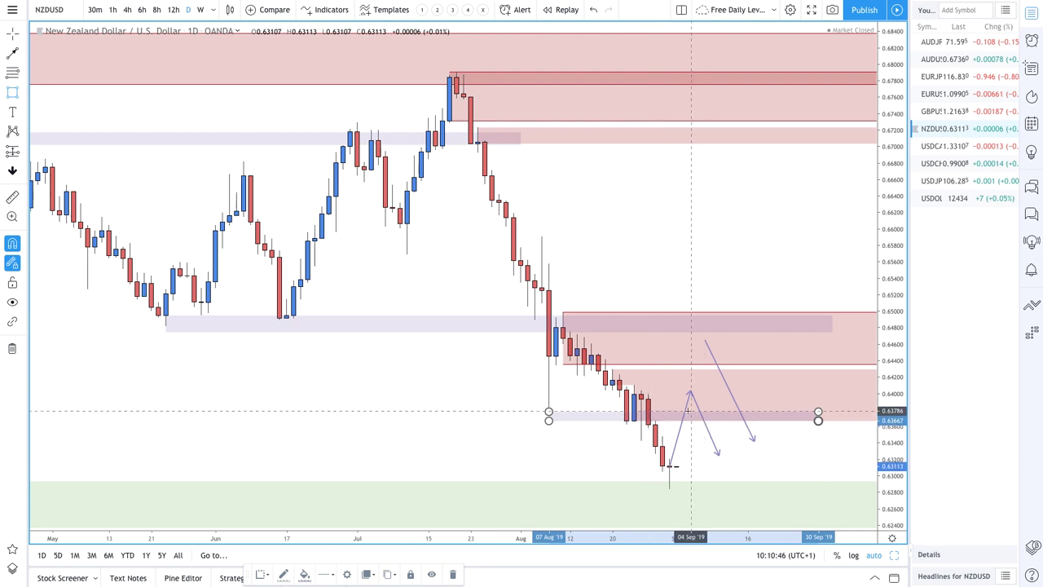
pyautogui.scroll(-4, 734, 409)
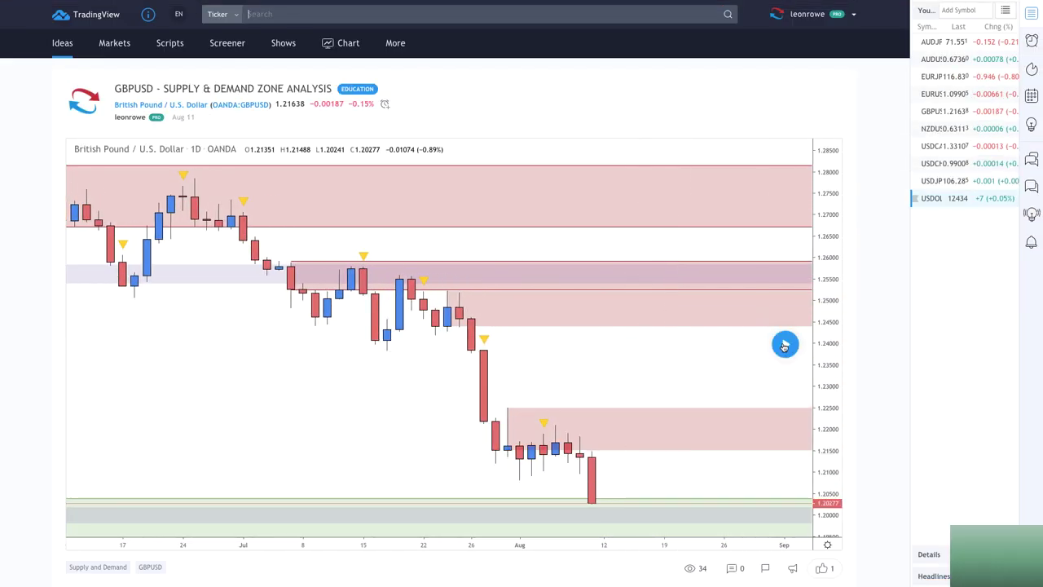
# - Open the GBPUSD idea's chart to see its later candles
pyautogui.click(784, 344)
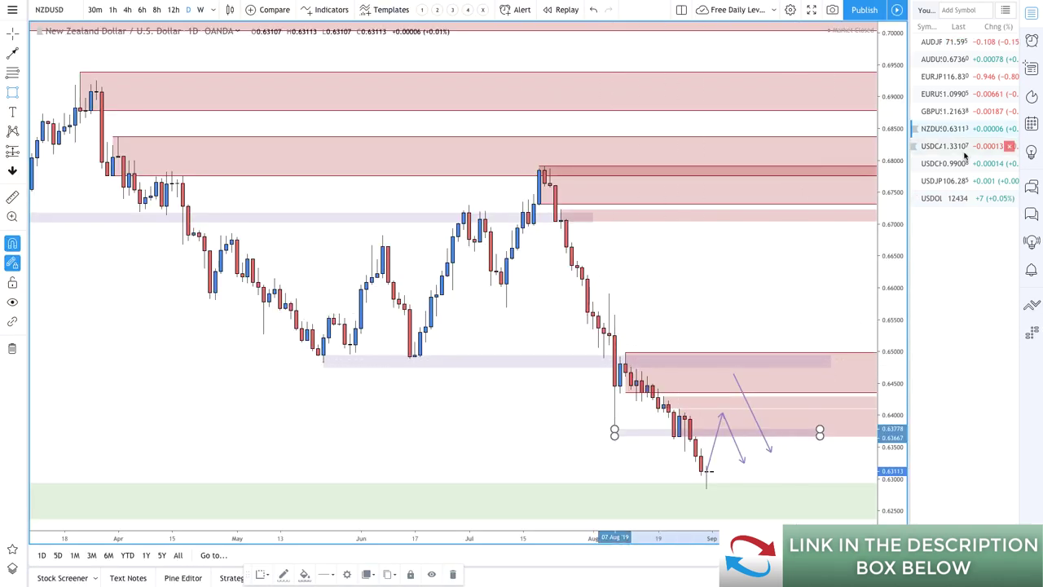
# - Load GBPUSD and reshape the red supply zone to 1.2217–1.2310, starting 27 August
pyautogui.click(945, 112)
pyautogui.scroll(4, 693, 358)
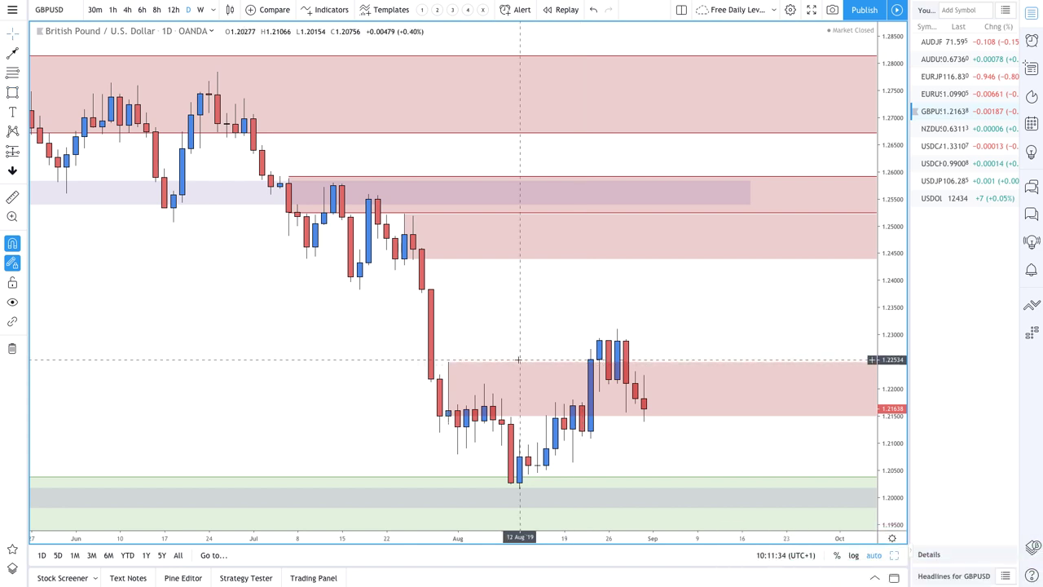
pyautogui.click(516, 366)
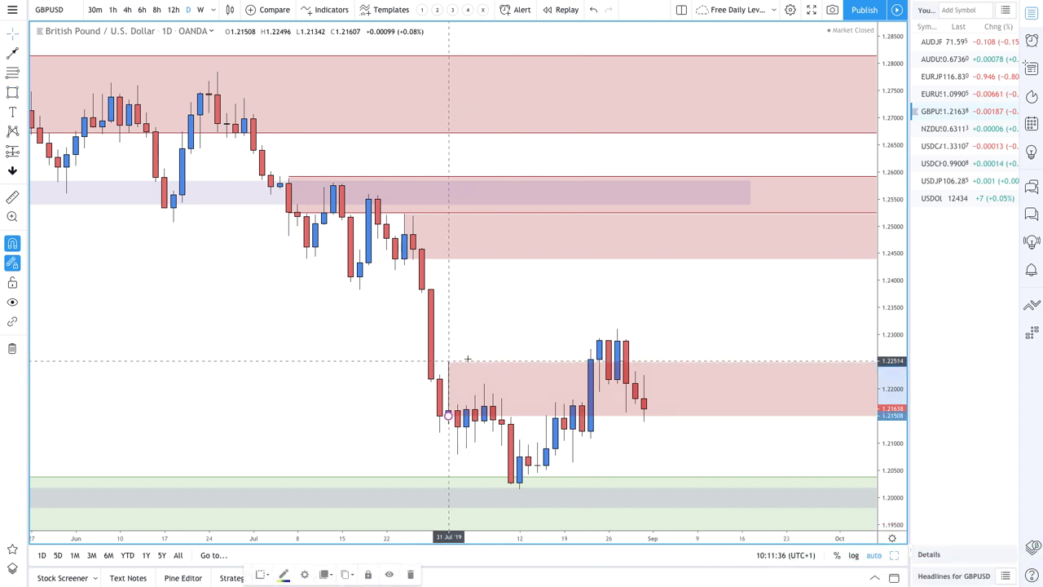
pyautogui.moveTo(468, 358); pyautogui.dragTo(616, 329)
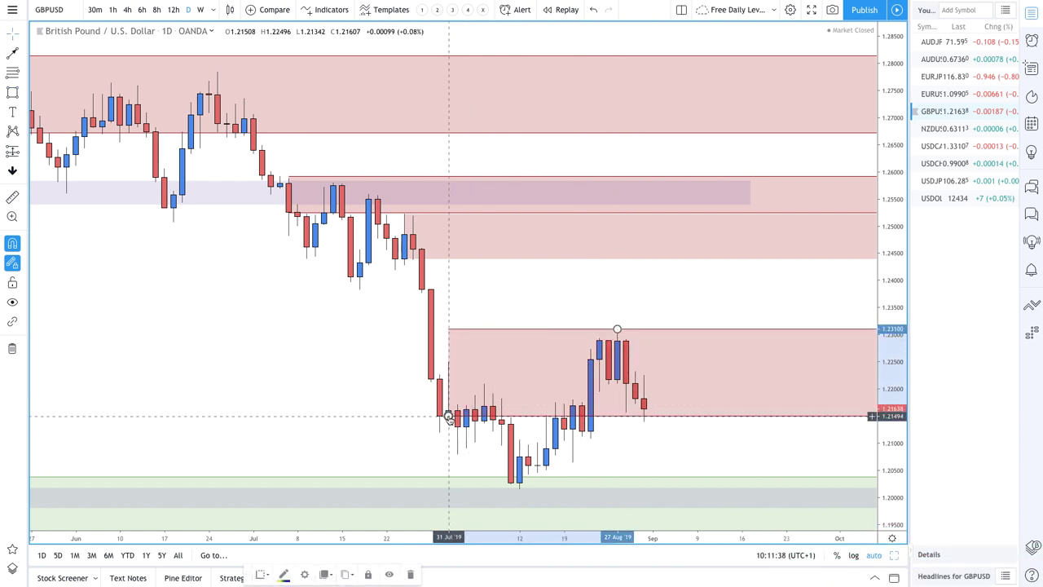
pyautogui.moveTo(448, 415); pyautogui.dragTo(608, 379)
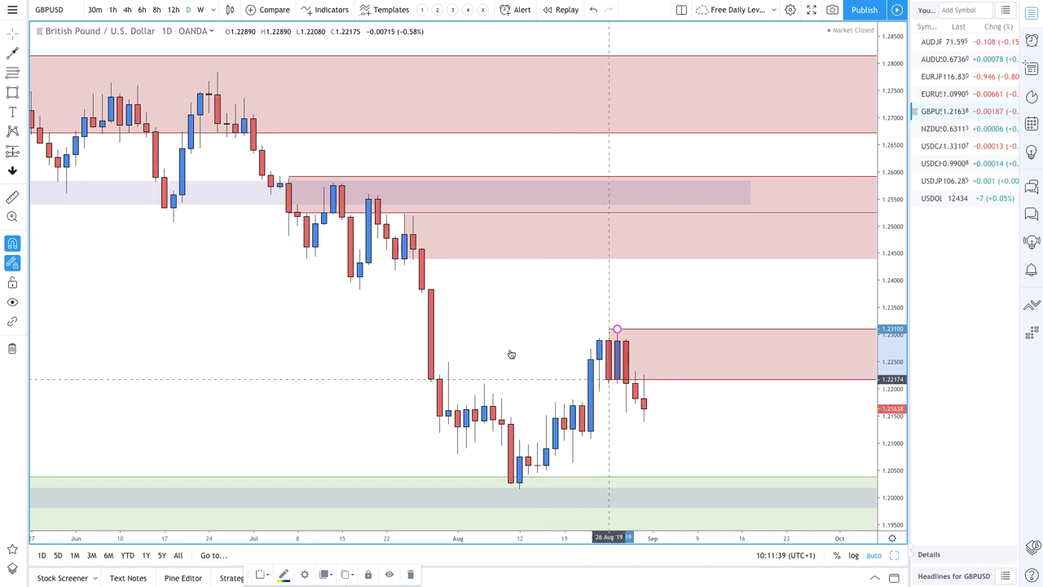
pyautogui.scroll(2, 513, 352)
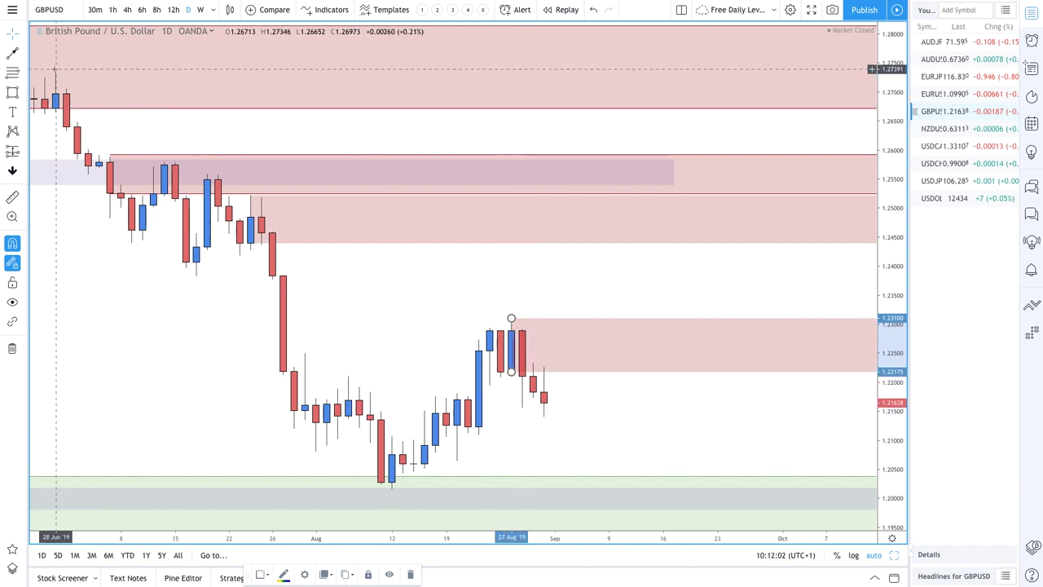
pyautogui.hotkey('alt', 't')
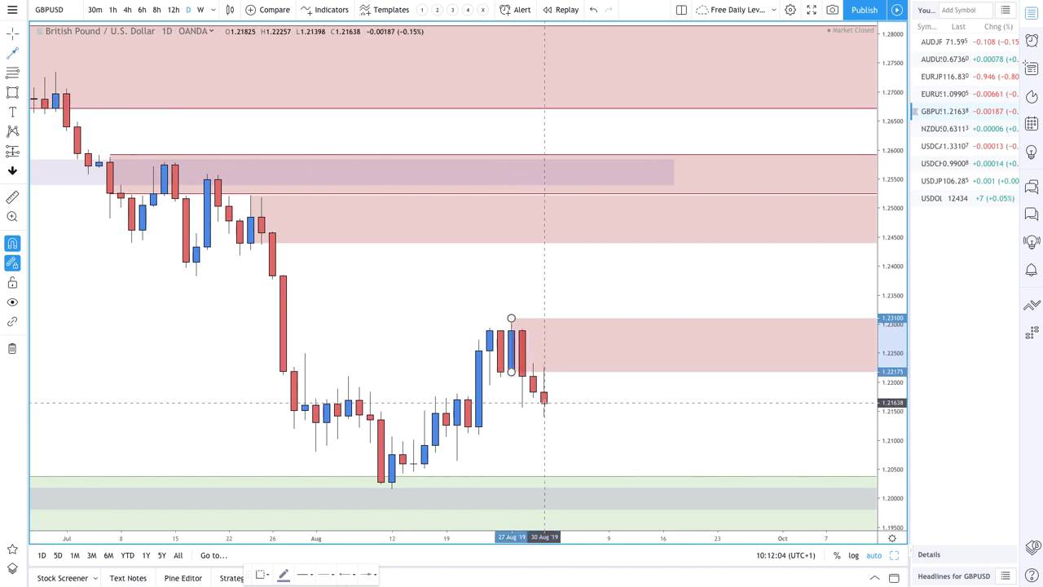
pyautogui.click(545, 402)
pyautogui.click(576, 495)
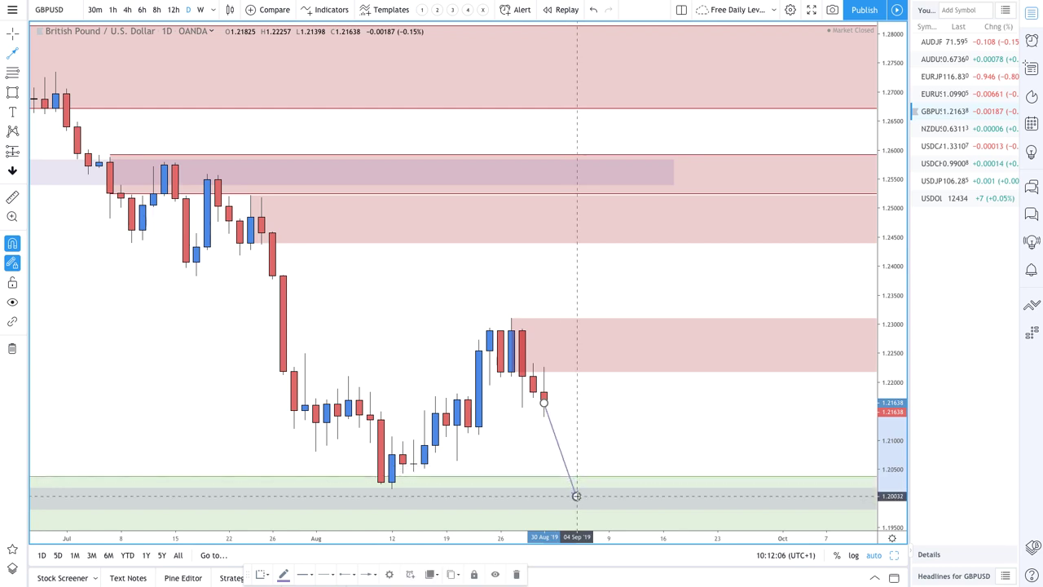
pyautogui.click(576, 496)
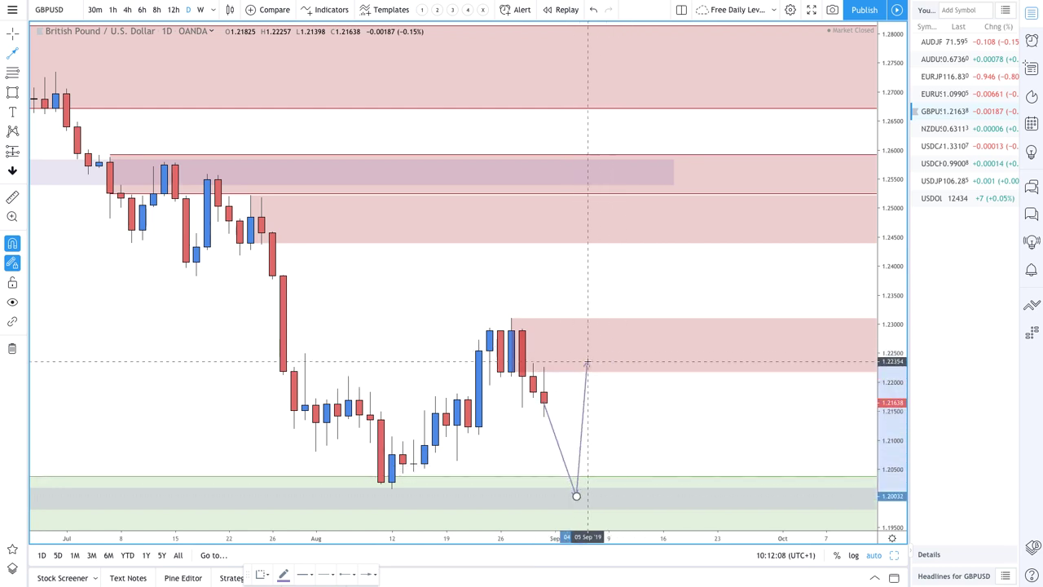
pyautogui.click(607, 358)
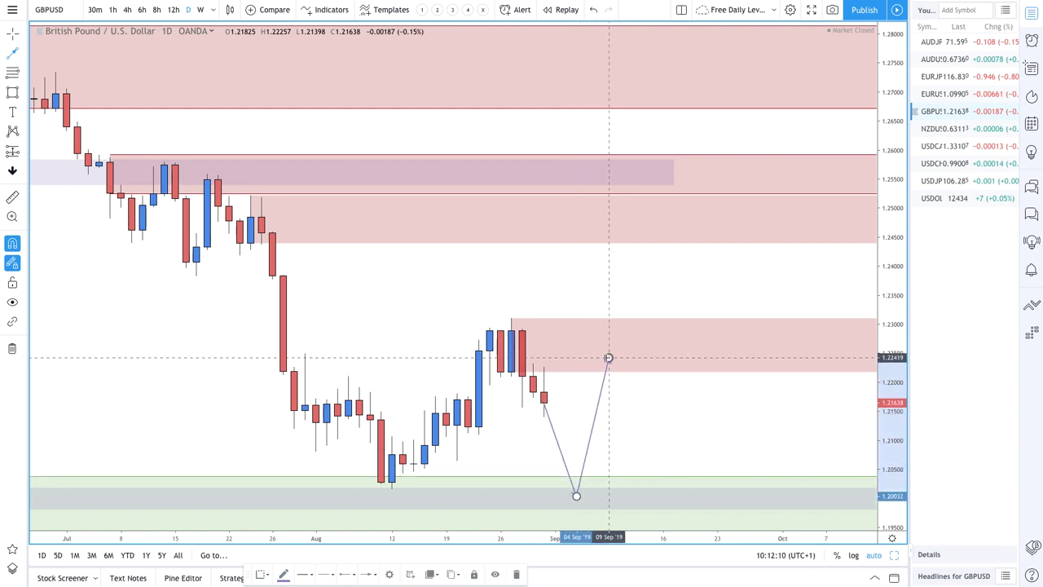
pyautogui.click(651, 421)
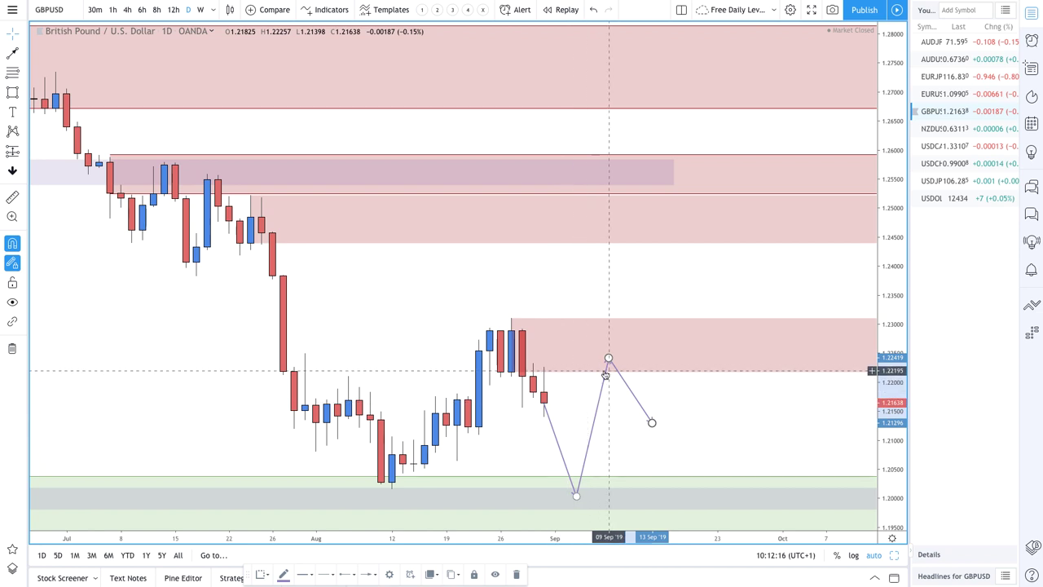
pyautogui.press('Escape')
pyautogui.click(603, 385)
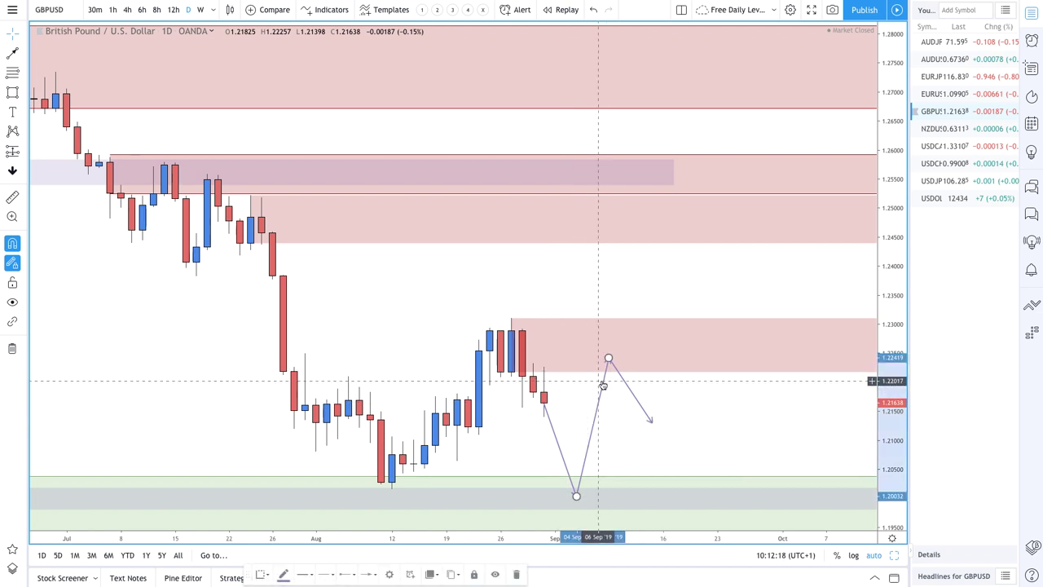
pyautogui.press('Delete')
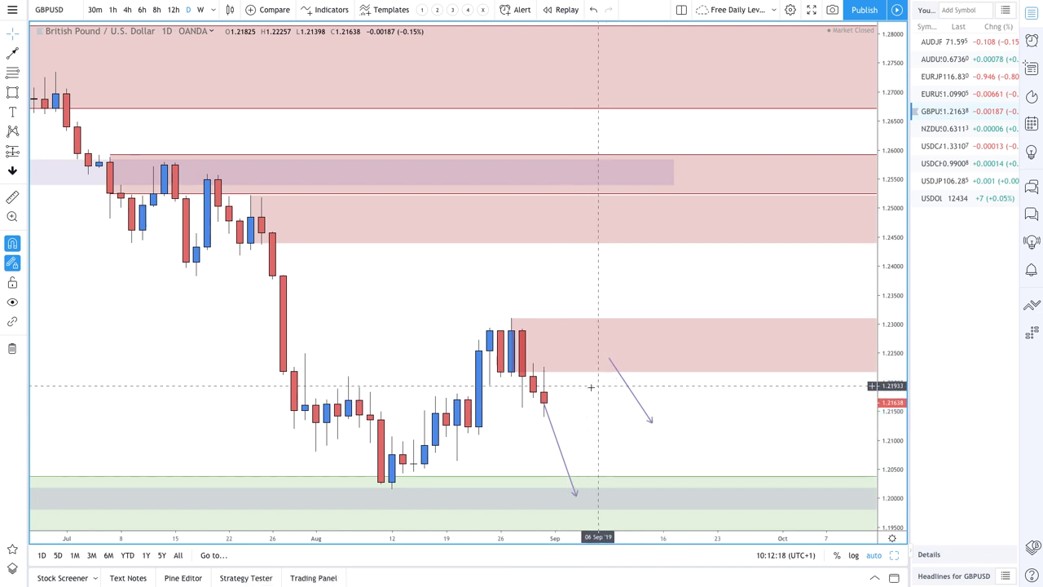
pyautogui.click(553, 433)
pyautogui.press('Delete')
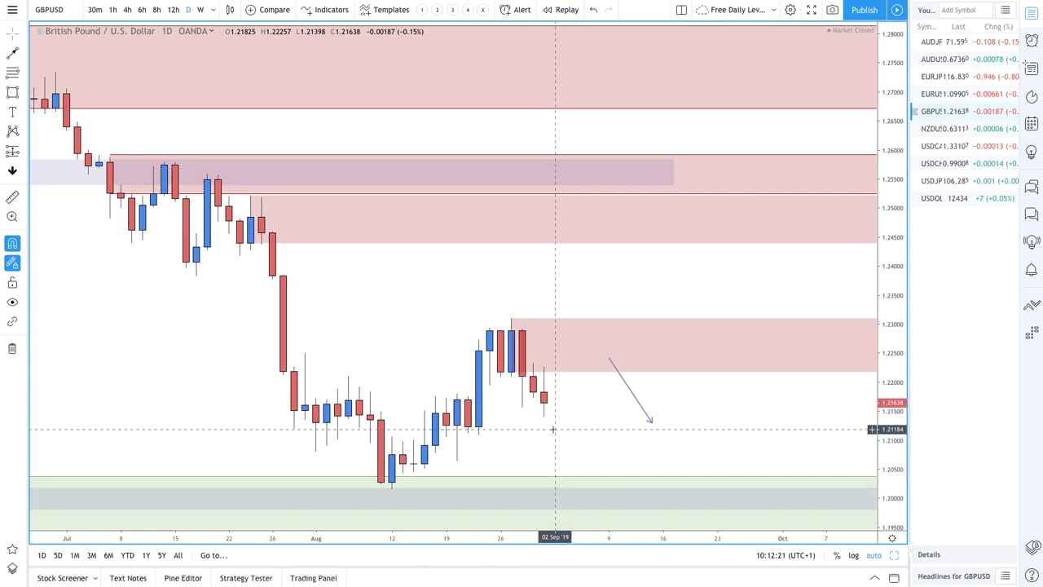
pyautogui.click(644, 411)
pyautogui.press('Delete')
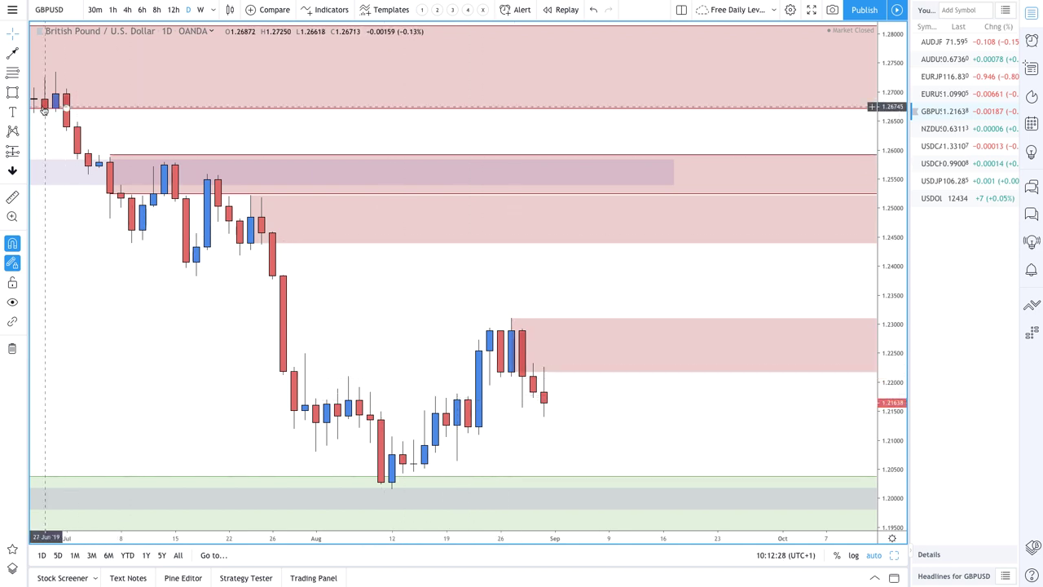
# - Draw a demand zone from the 20 Aug candle down to 1.2064 with the green template
pyautogui.click(15, 74)
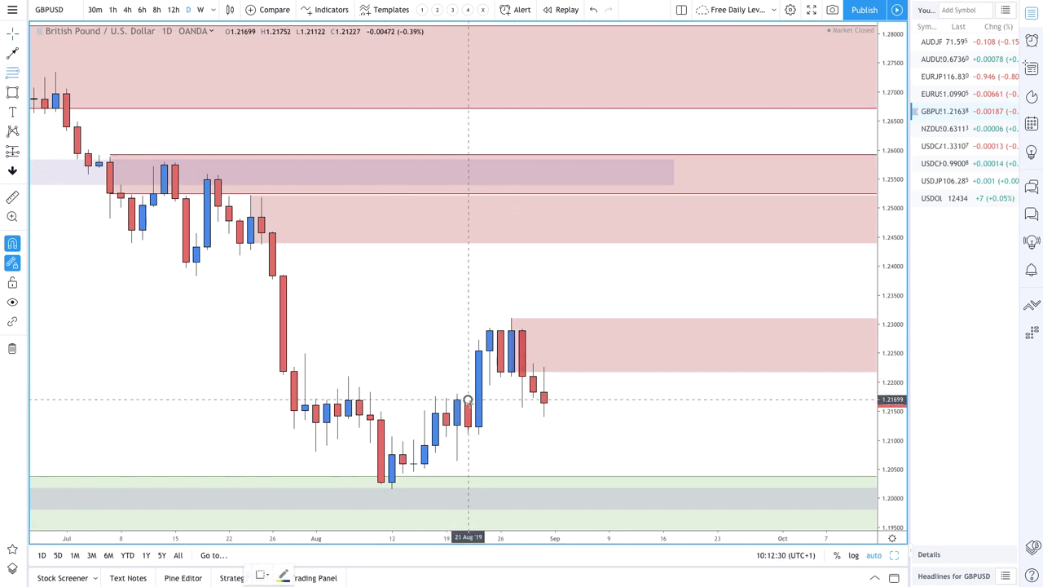
pyautogui.moveTo(468, 400); pyautogui.dragTo(456, 460)
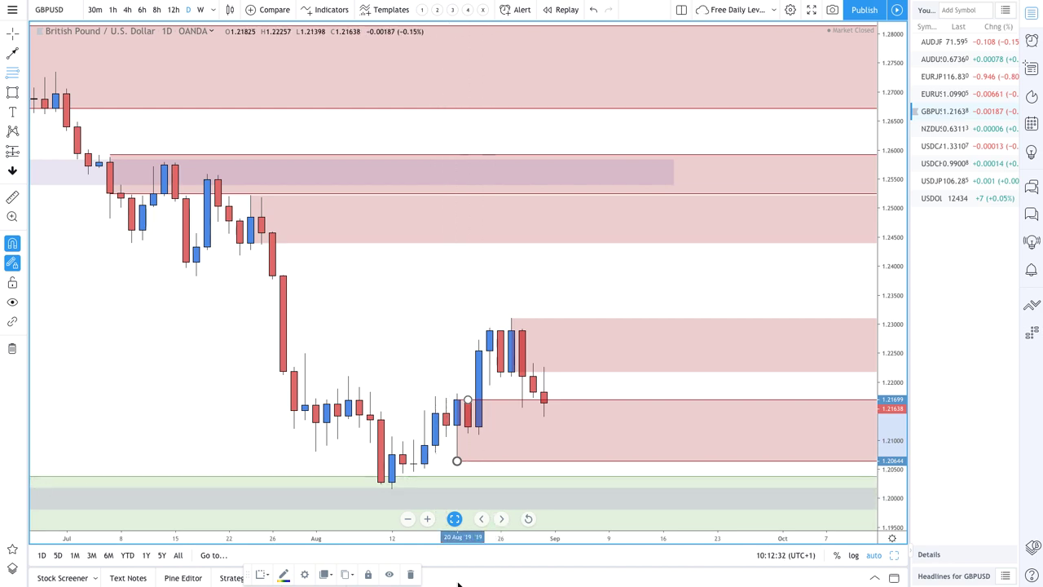
pyautogui.click(259, 575)
pyautogui.click(291, 486)
pyautogui.scroll(-5, 438, 449)
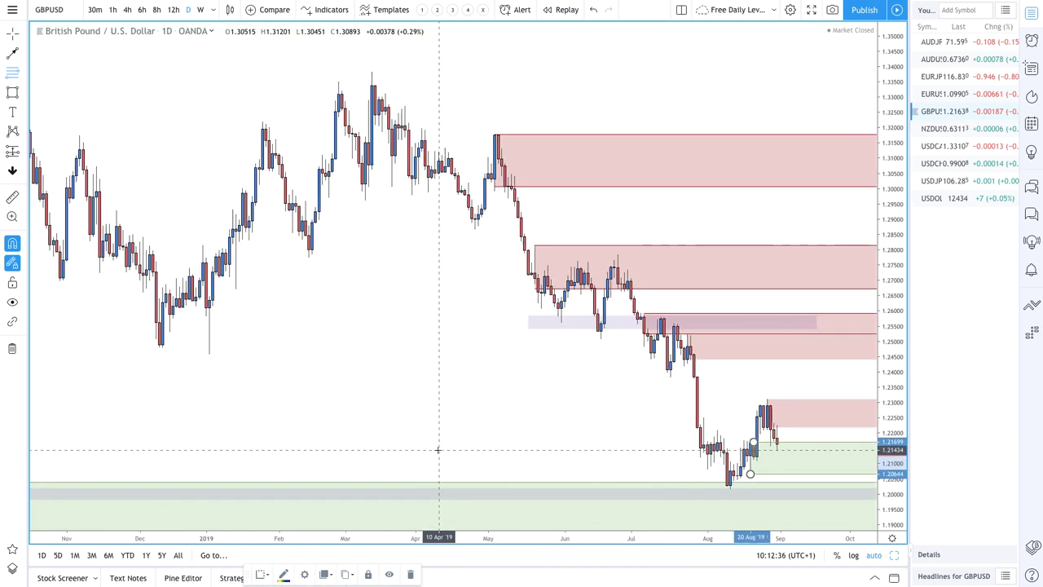
pyautogui.scroll(-6, 437, 449)
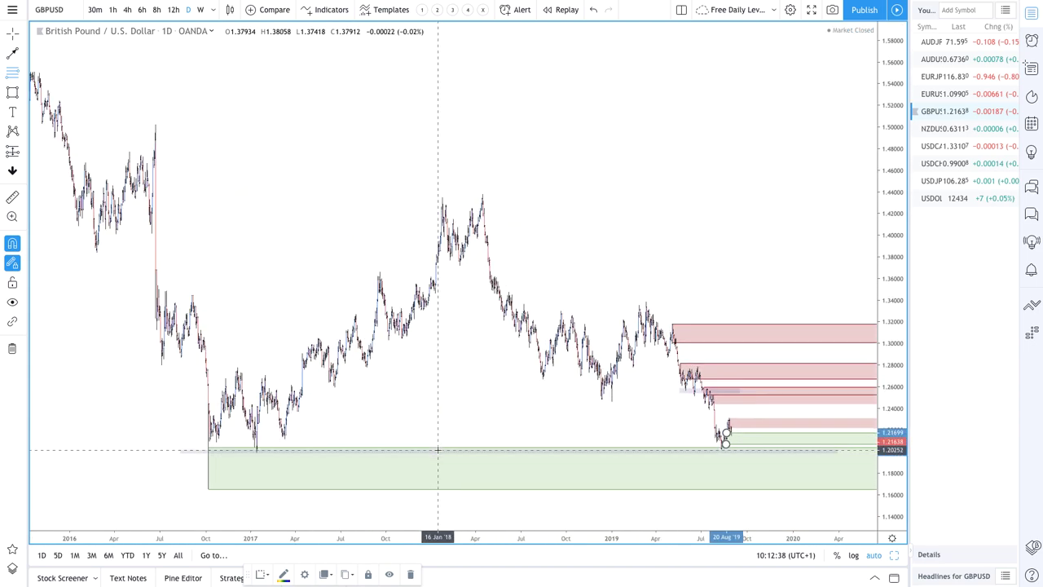
pyautogui.scroll(2, 437, 449)
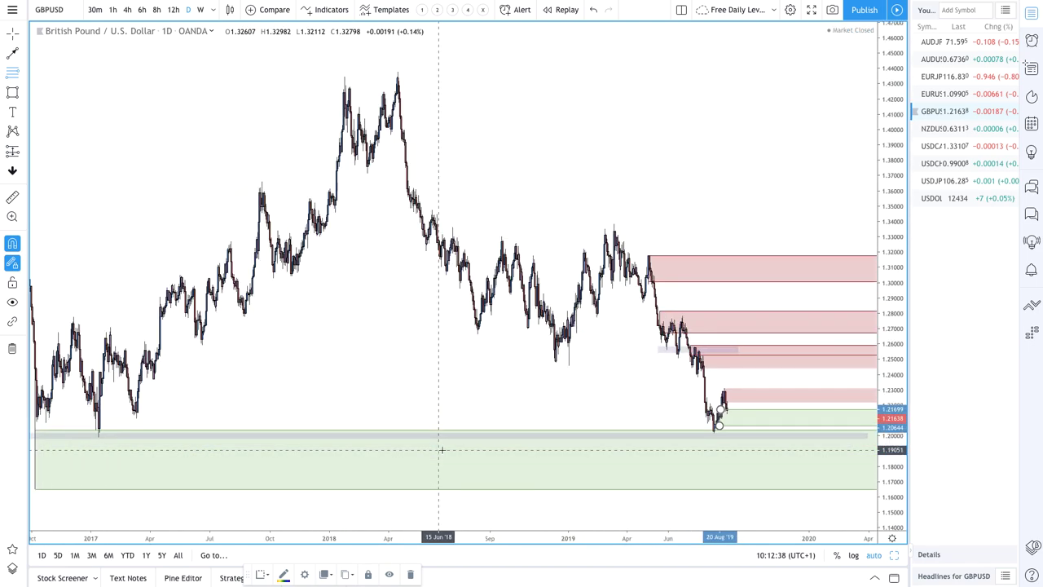
pyautogui.scroll(2, 442, 449)
pyautogui.scroll(-4, 441, 449)
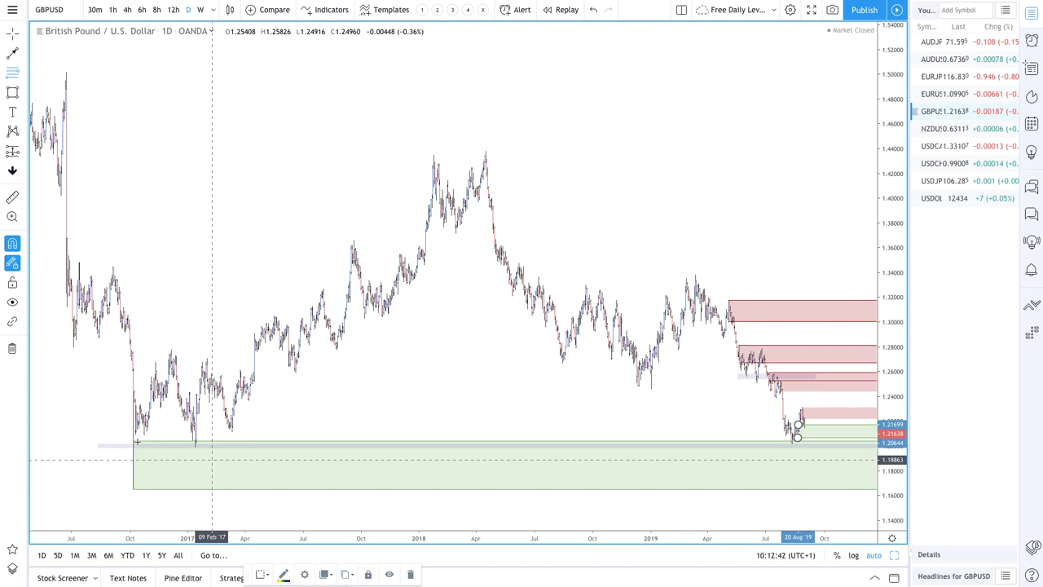
# - Add a narrower zone from 1.20598 down to the 1.20154 low at 12 August
pyautogui.click(139, 471)
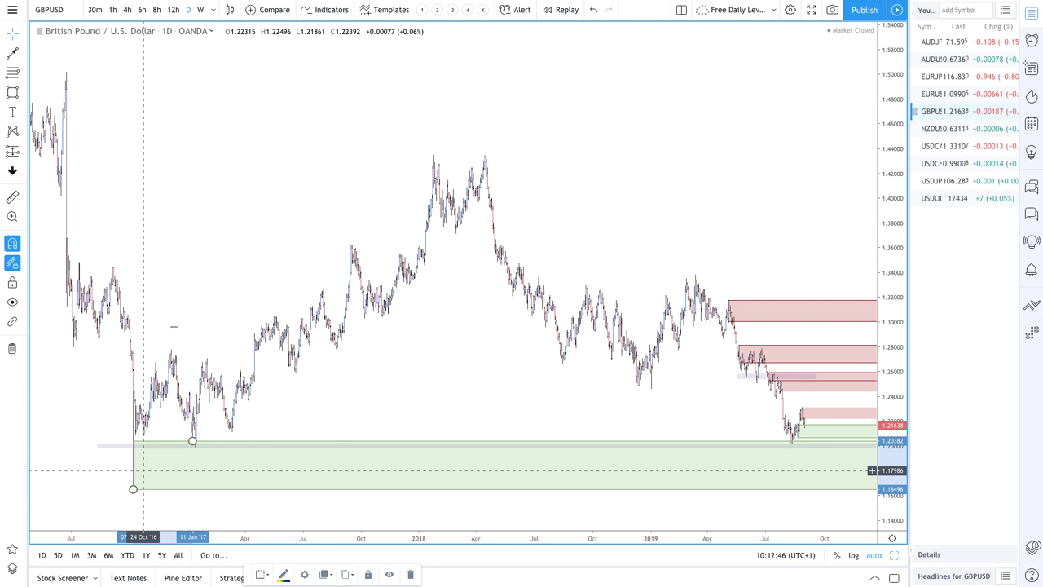
pyautogui.scroll(10, 173, 326)
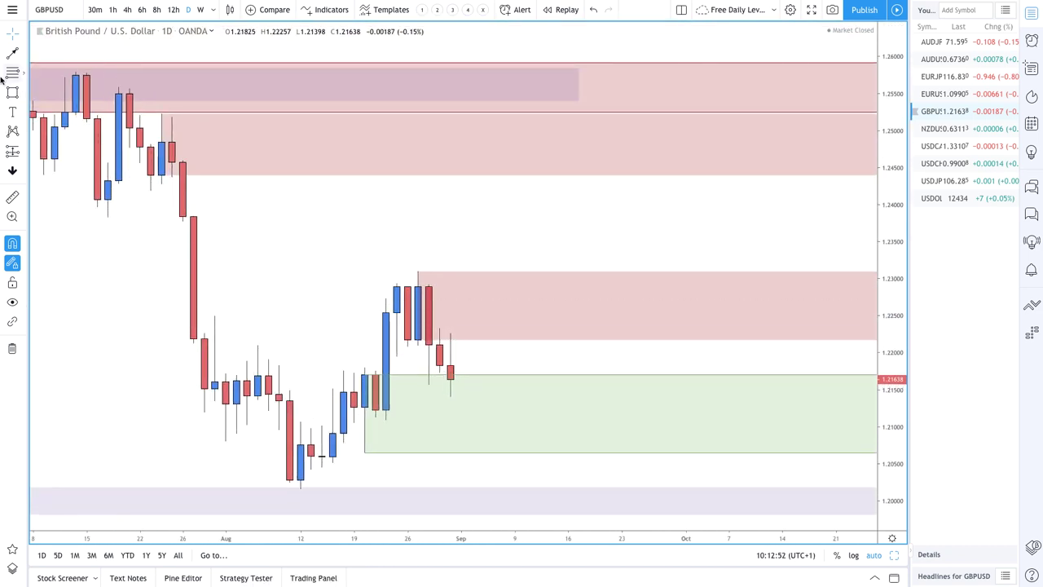
pyautogui.scroll(2, 342, 467)
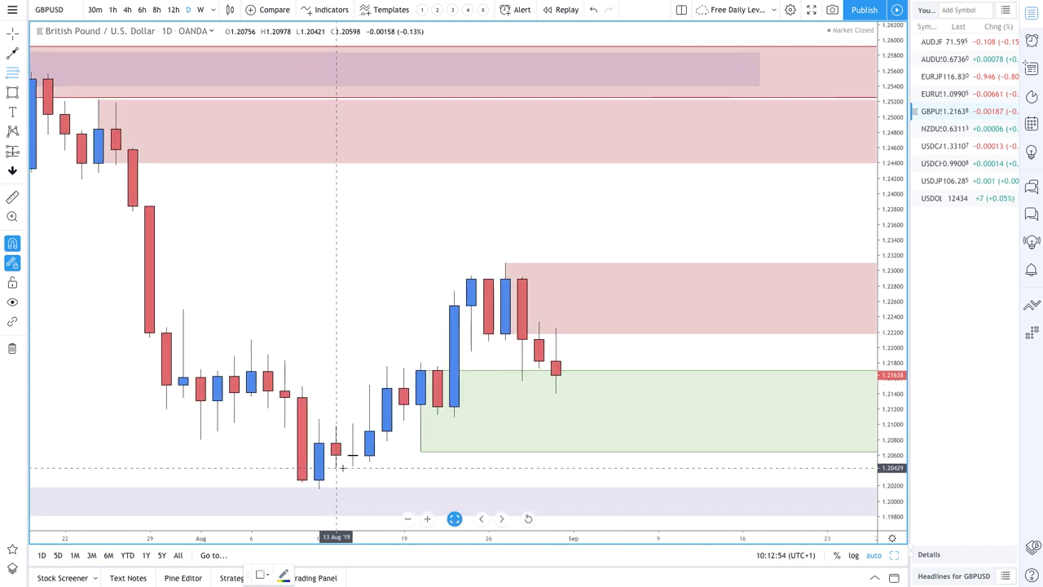
pyautogui.scroll(2, 342, 466)
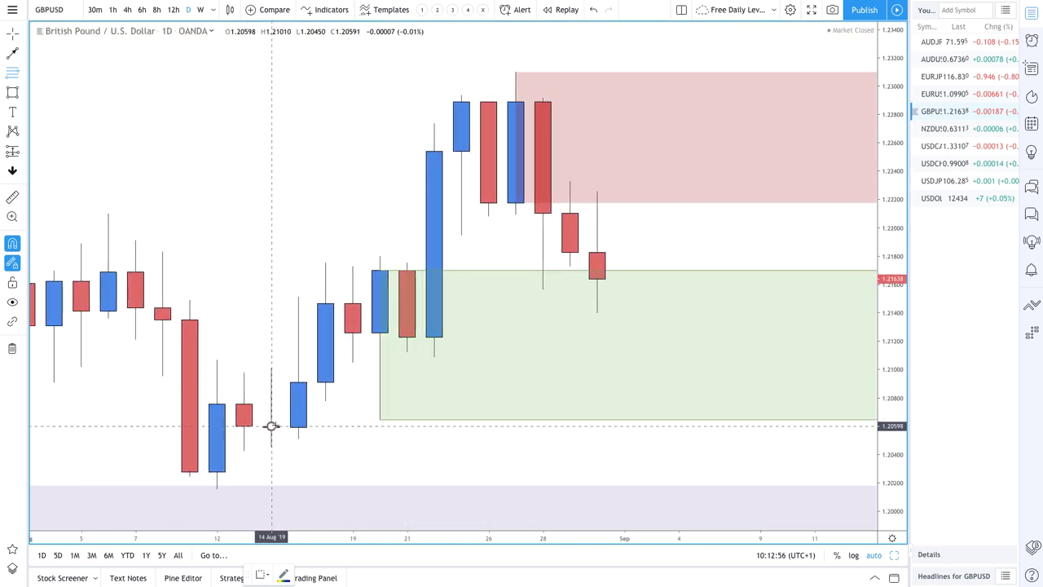
pyautogui.moveTo(271, 426); pyautogui.dragTo(218, 488)
pyautogui.scroll(-3, 387, 390)
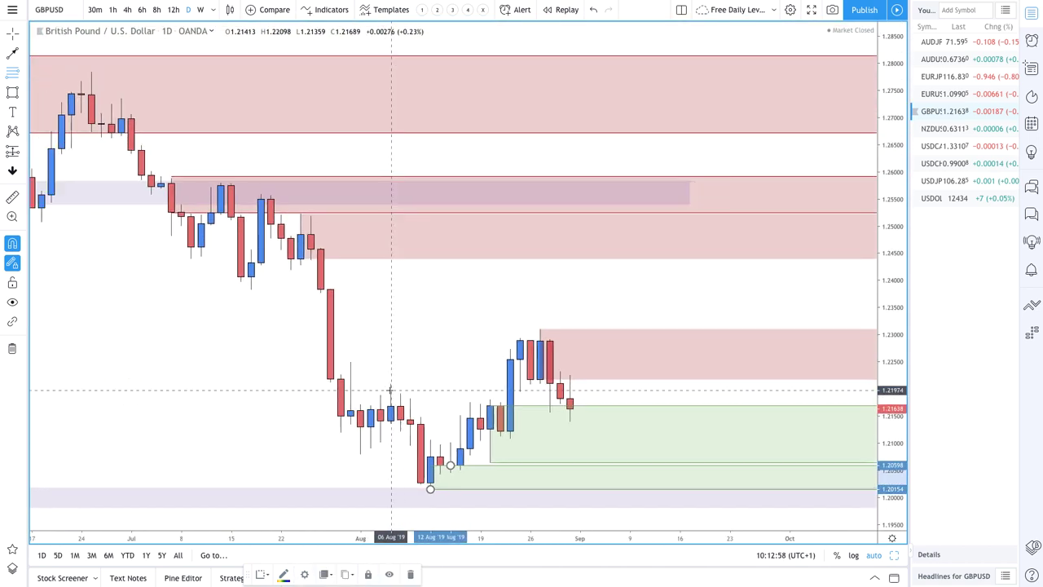
pyautogui.hscroll(3, 391, 391)
pyautogui.hscroll(2, 542, 391)
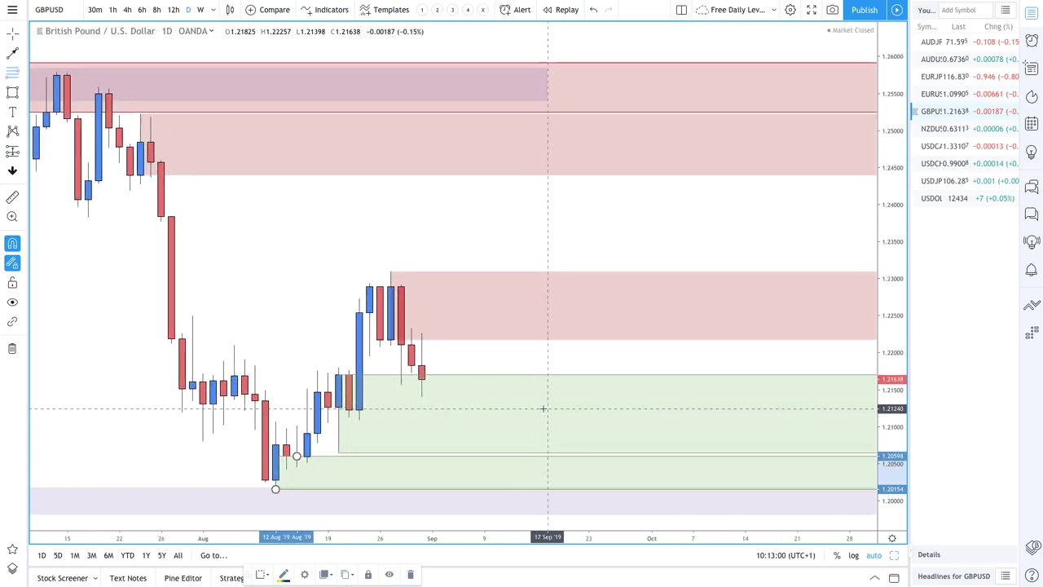
pyautogui.hscroll(1, 542, 407)
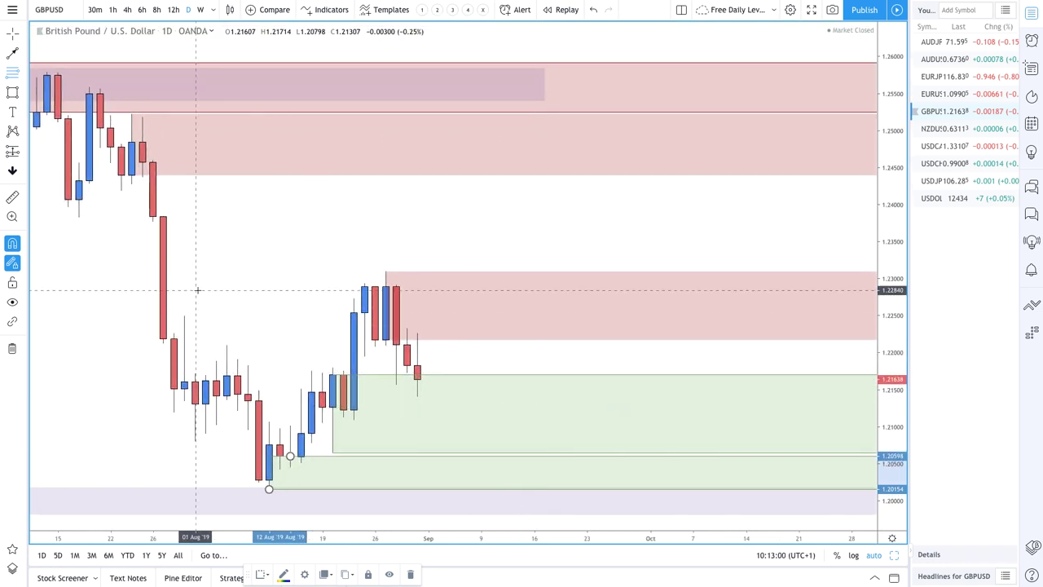
# - Draw a zone between about 1.2147 and 1.2186 and an upward arrow from the last candle
pyautogui.click(13, 92)
pyautogui.moveTo(131, 362); pyautogui.dragTo(607, 391)
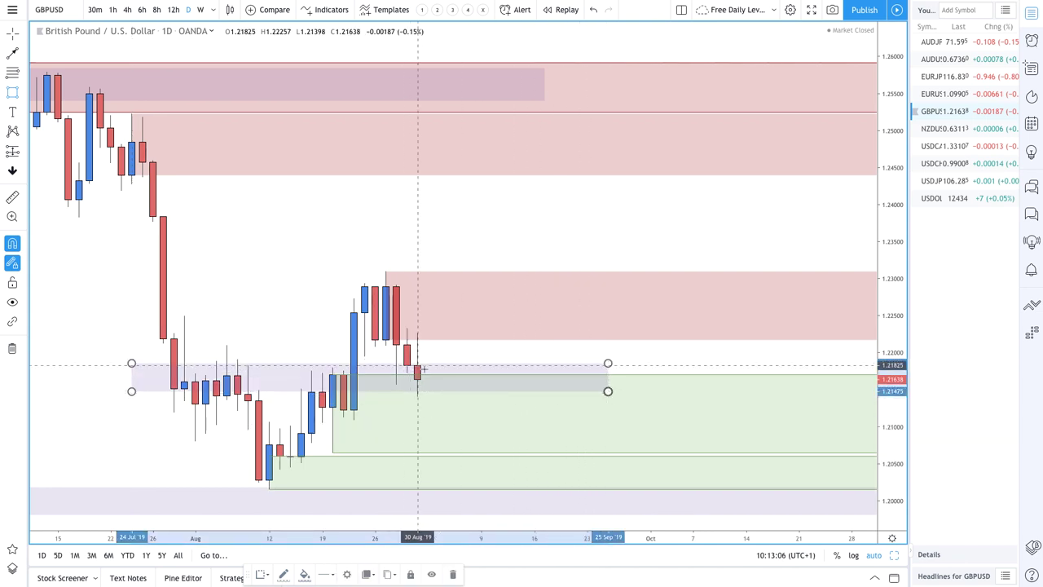
pyautogui.click(23, 53)
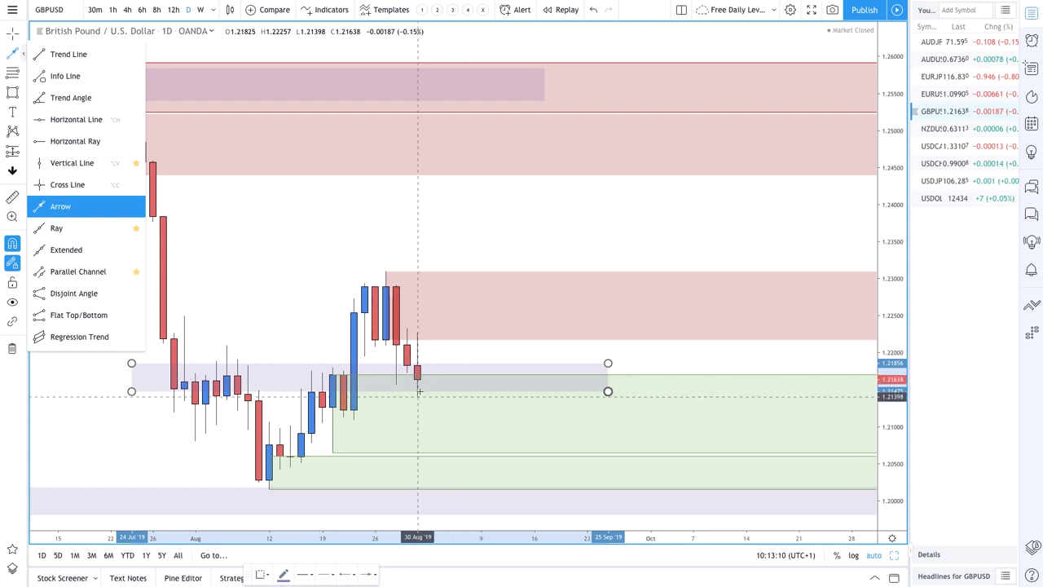
pyautogui.moveTo(418, 379); pyautogui.dragTo(459, 329)
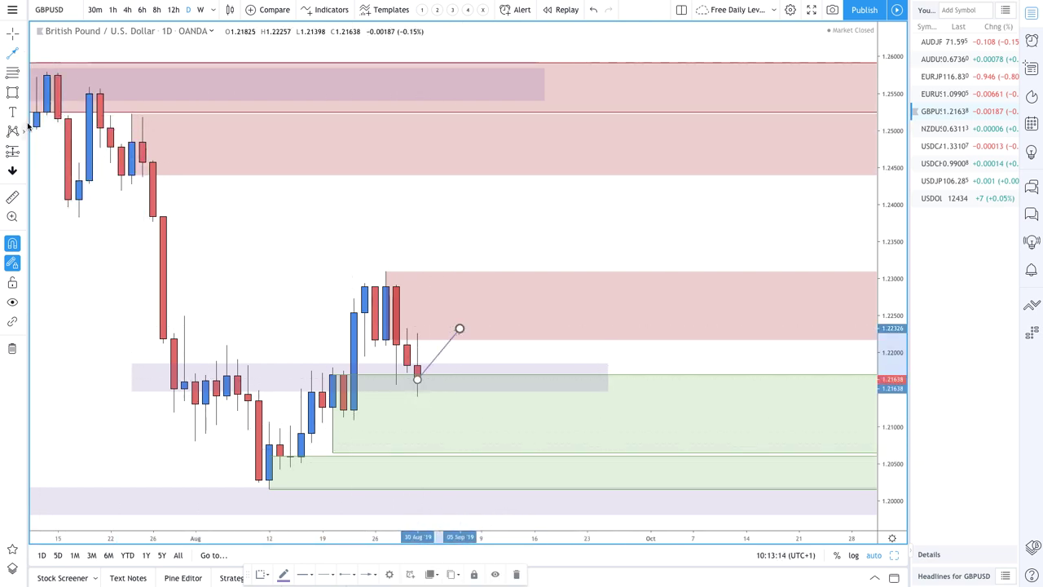
# - Mark a 1.208–1.211 zone and draw rising projections from it and the lower green zone
pyautogui.hotkey('alt', 'shift', 'r')
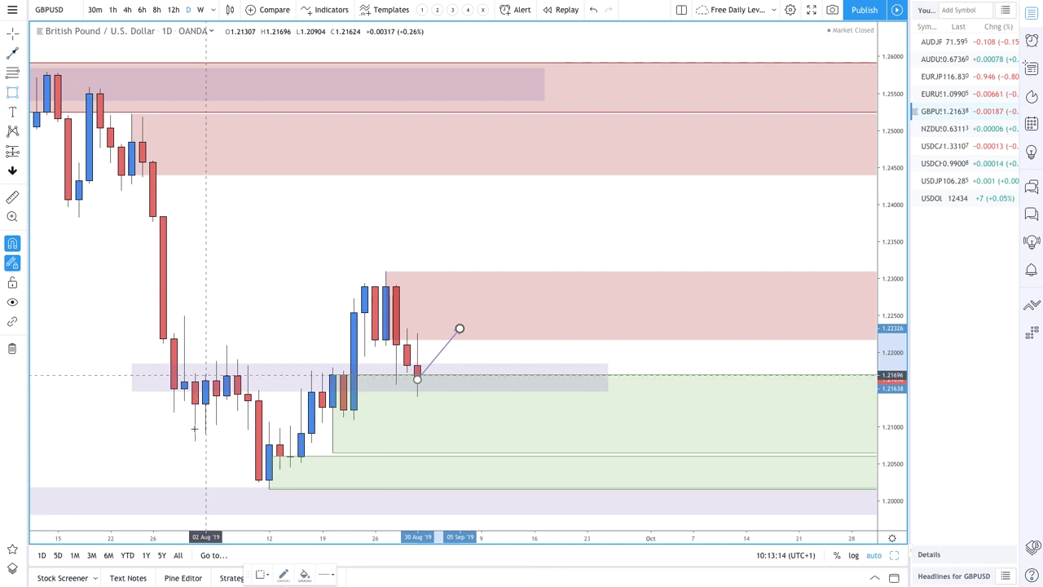
pyautogui.moveTo(195, 418); pyautogui.dragTo(555, 440)
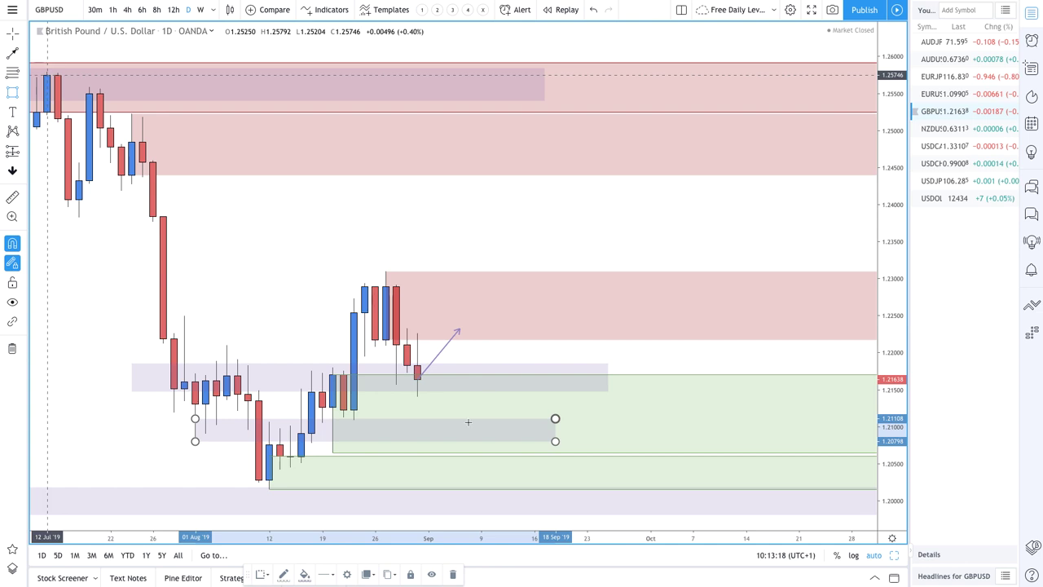
pyautogui.hotkey('alt', 't')
pyautogui.moveTo(470, 424); pyautogui.dragTo(523, 365)
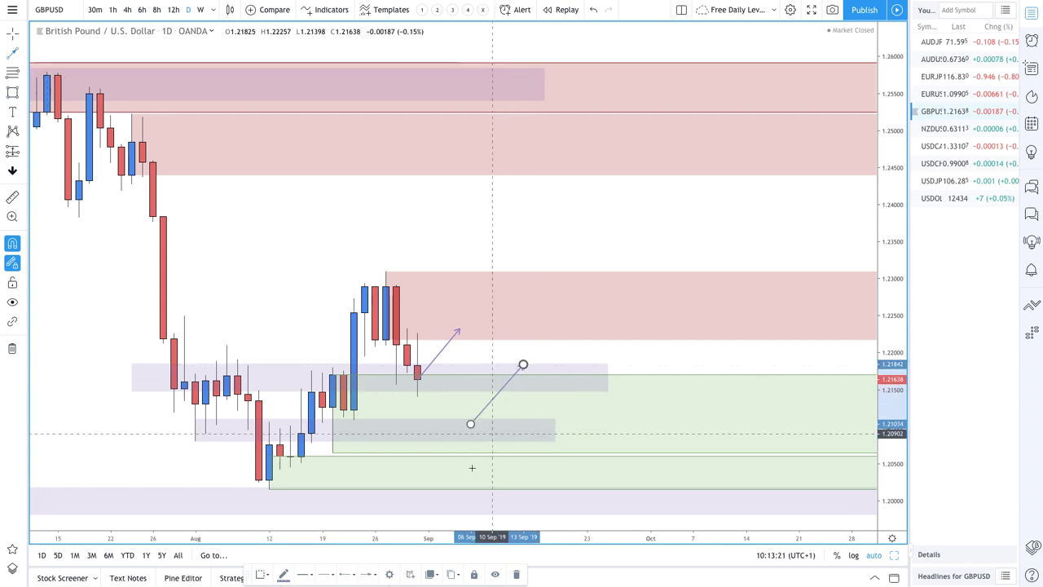
pyautogui.moveTo(470, 476); pyautogui.dragTo(544, 427)
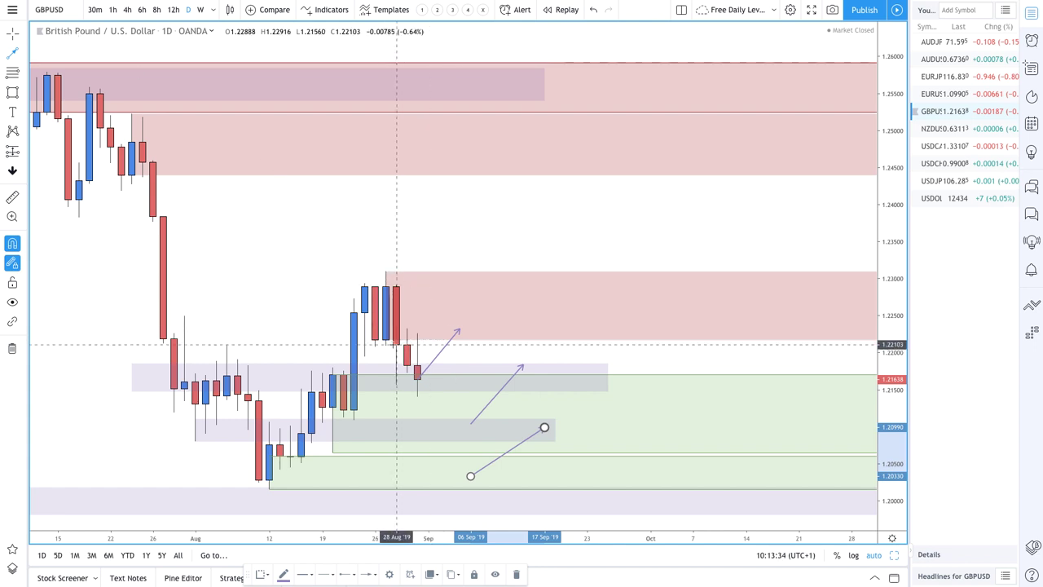
# - Draw a falling projection from the red zone and a descending line from 1.246 to 1.237
pyautogui.click(481, 300)
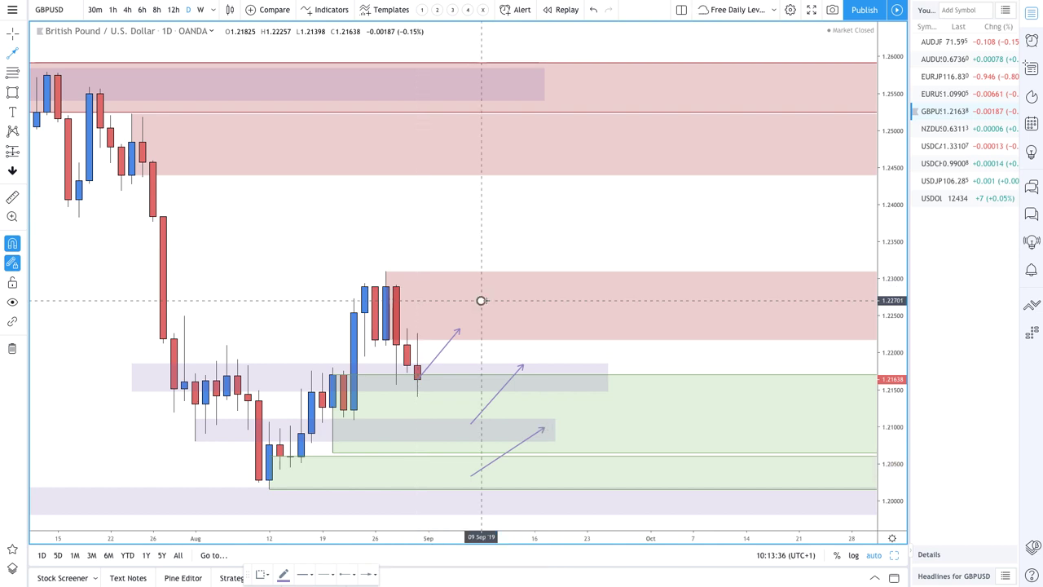
pyautogui.moveTo(481, 301); pyautogui.dragTo(543, 347)
pyautogui.moveTo(470, 159); pyautogui.dragTo(534, 223)
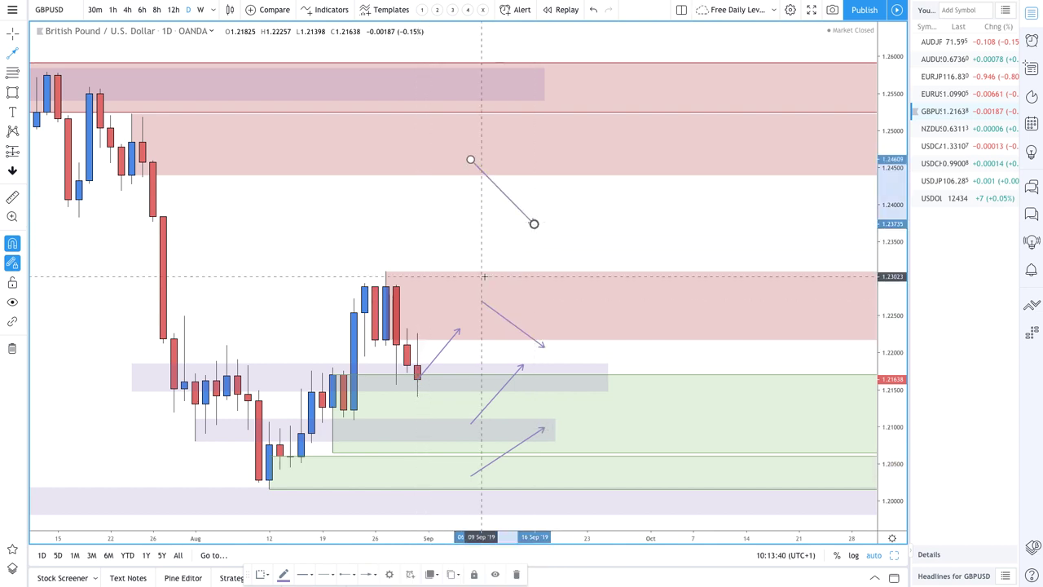
pyautogui.scroll(-1, 461, 170)
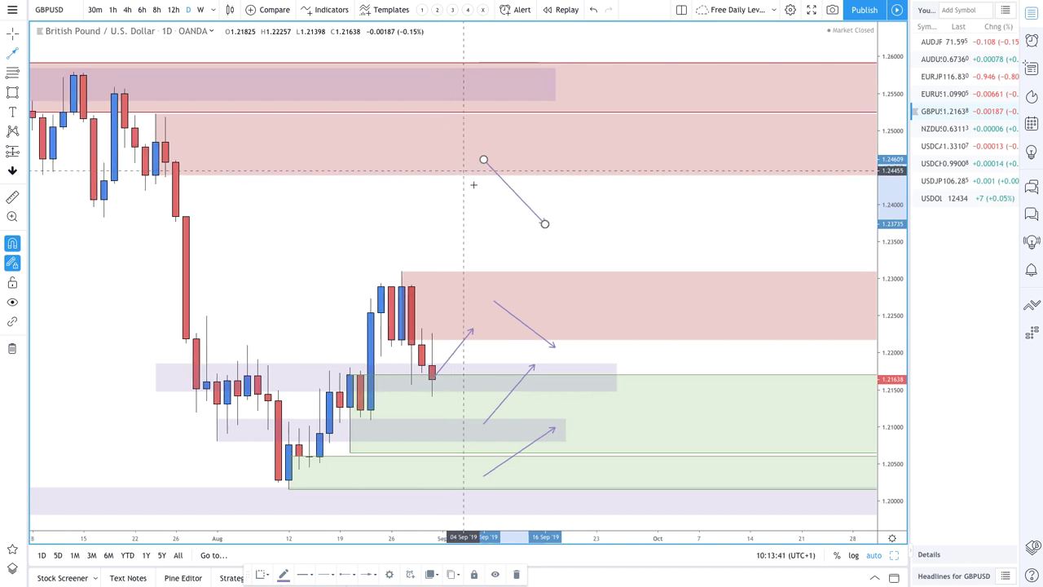
pyautogui.scroll(-1, 464, 170)
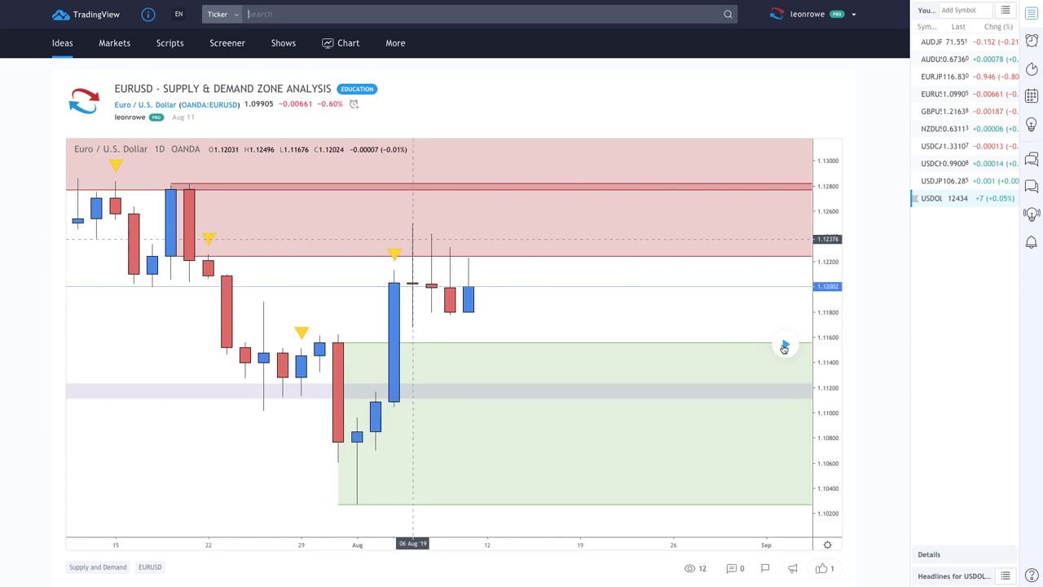
pyautogui.click(295, 314)
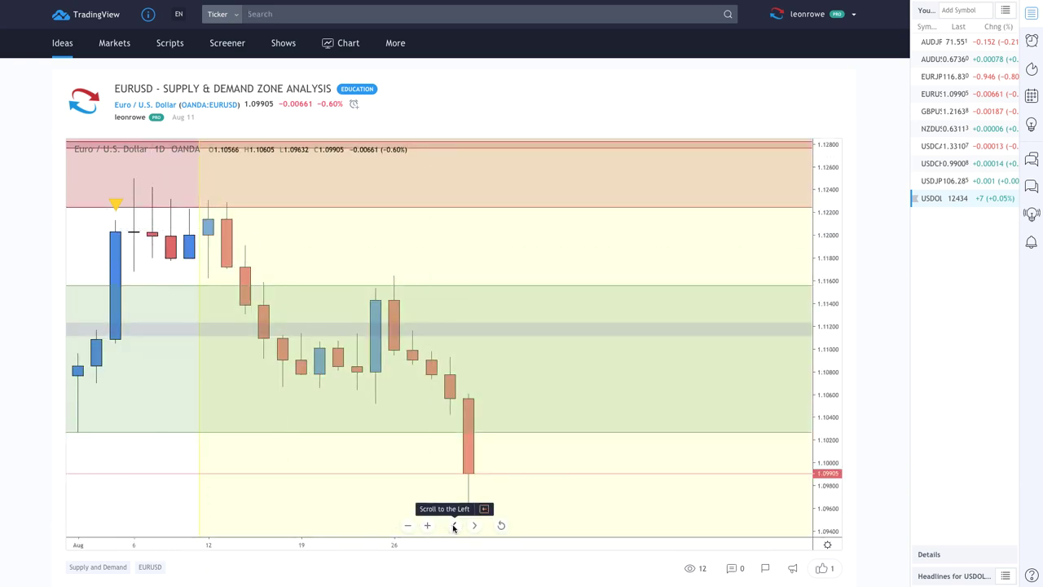
pyautogui.click(454, 525)
pyautogui.click(454, 526)
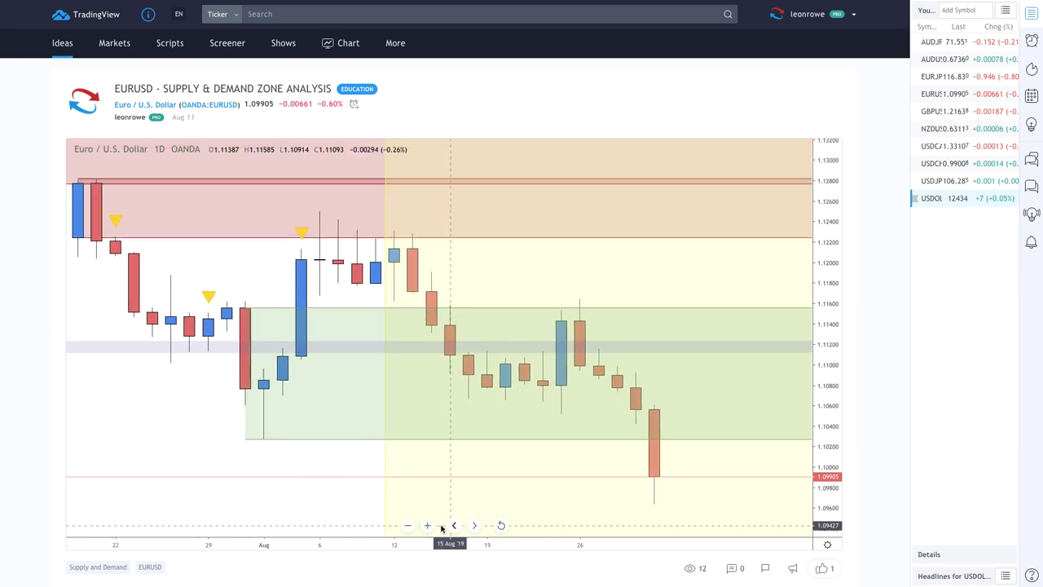
pyautogui.click(410, 525)
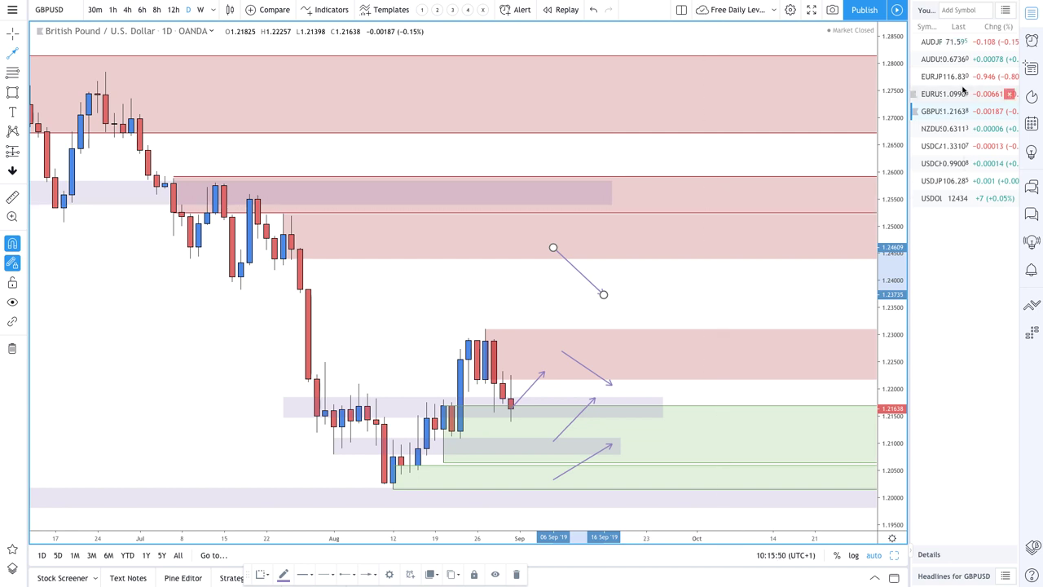
# - Load EURUSD and delete the old green demand zone
pyautogui.click(945, 94)
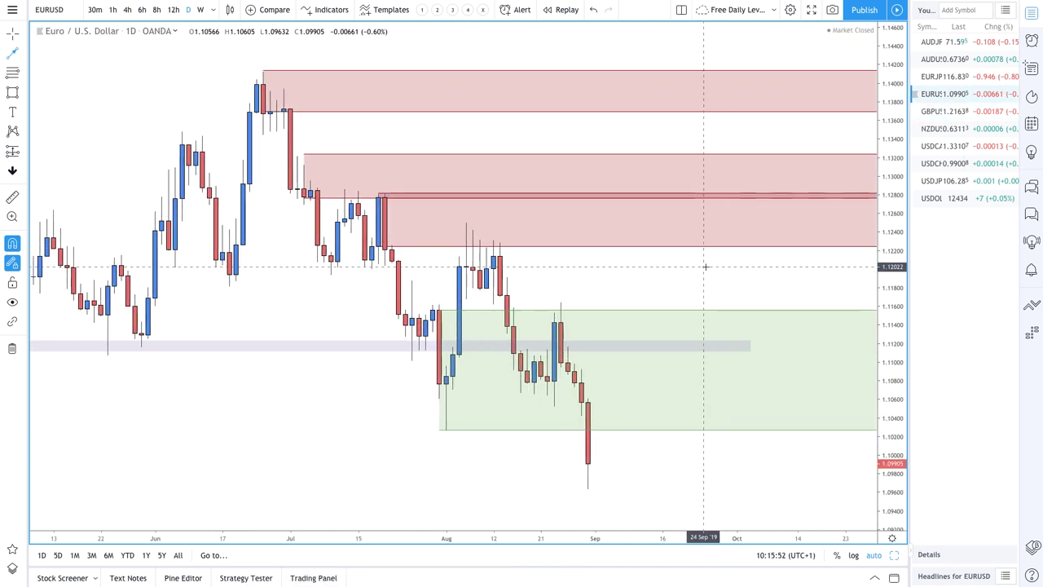
pyautogui.click(447, 313)
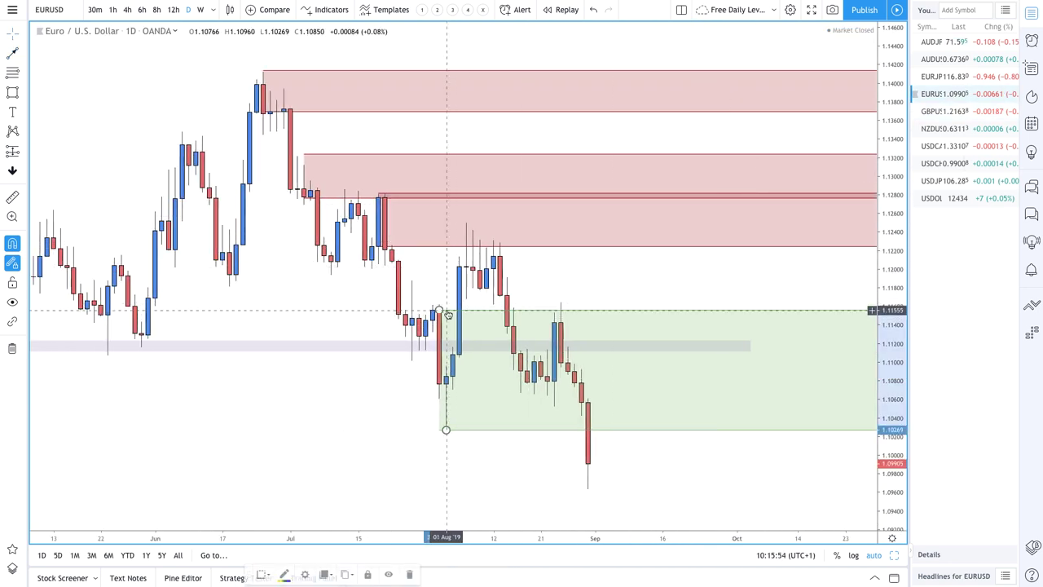
pyautogui.press('Delete')
# - Draw a 1.10796–1.11642 zone and apply the red '1. SUPPLY' template
pyautogui.click(12, 72)
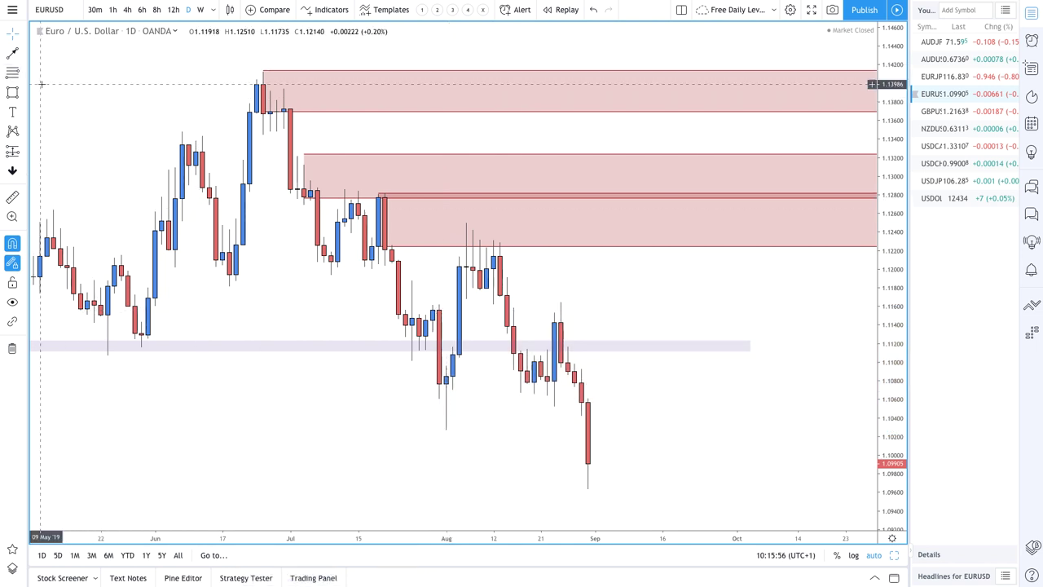
pyautogui.click(554, 381)
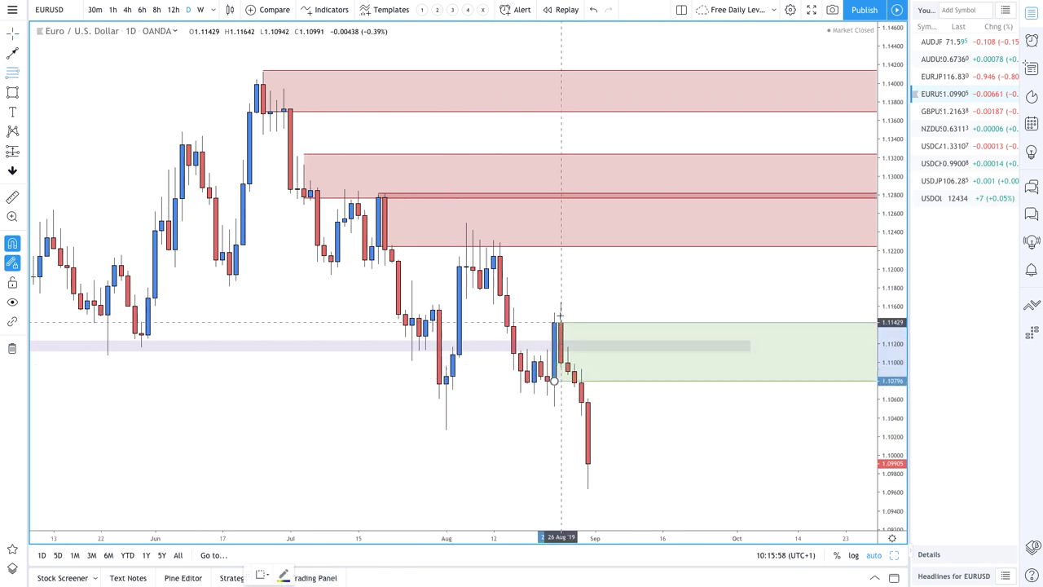
pyautogui.click(560, 303)
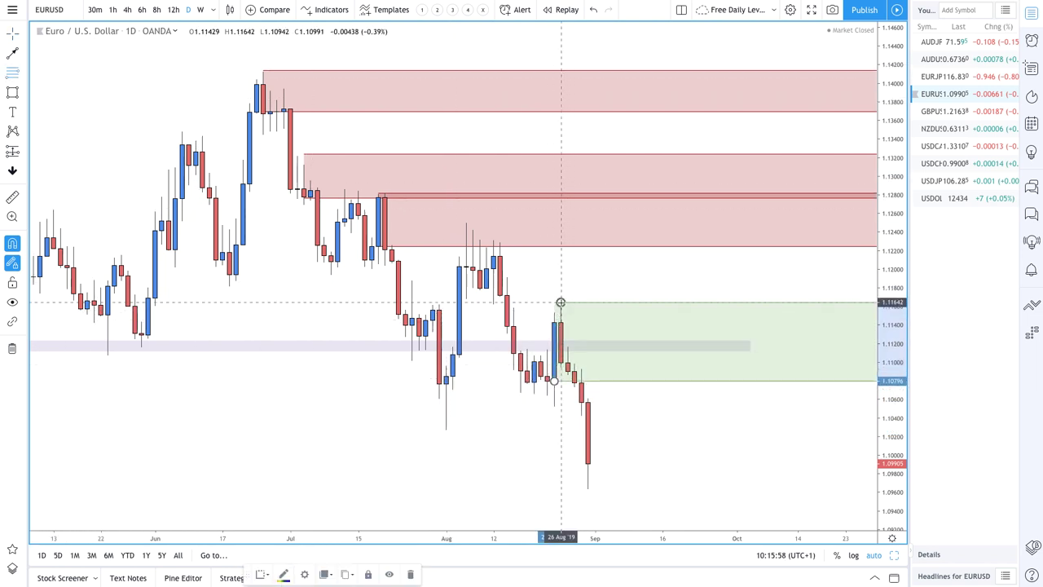
pyautogui.click(275, 577)
pyautogui.click(288, 470)
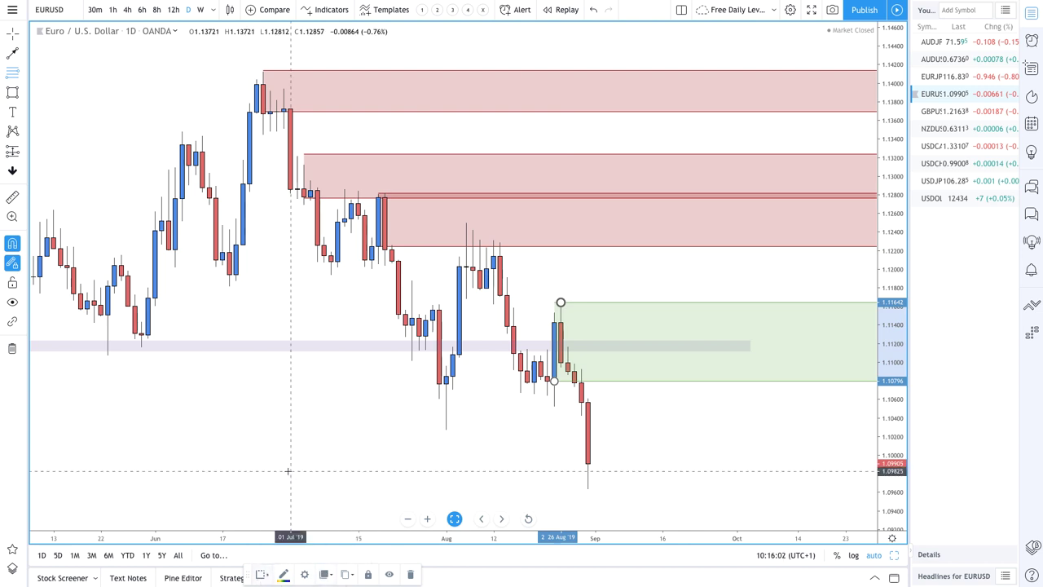
pyautogui.scroll(3, 473, 419)
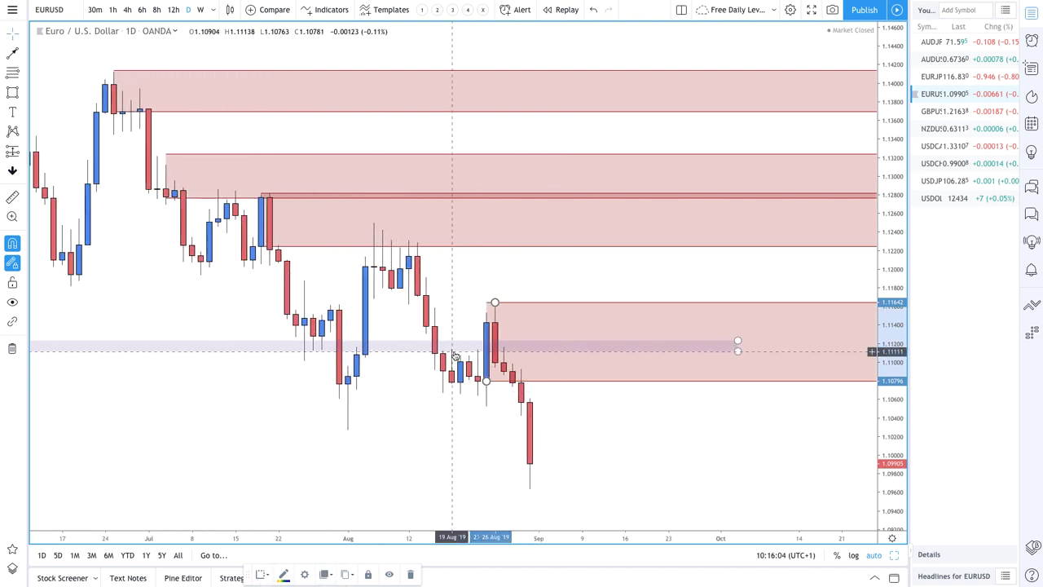
pyautogui.click(450, 352)
pyautogui.scroll(-1, 491, 371)
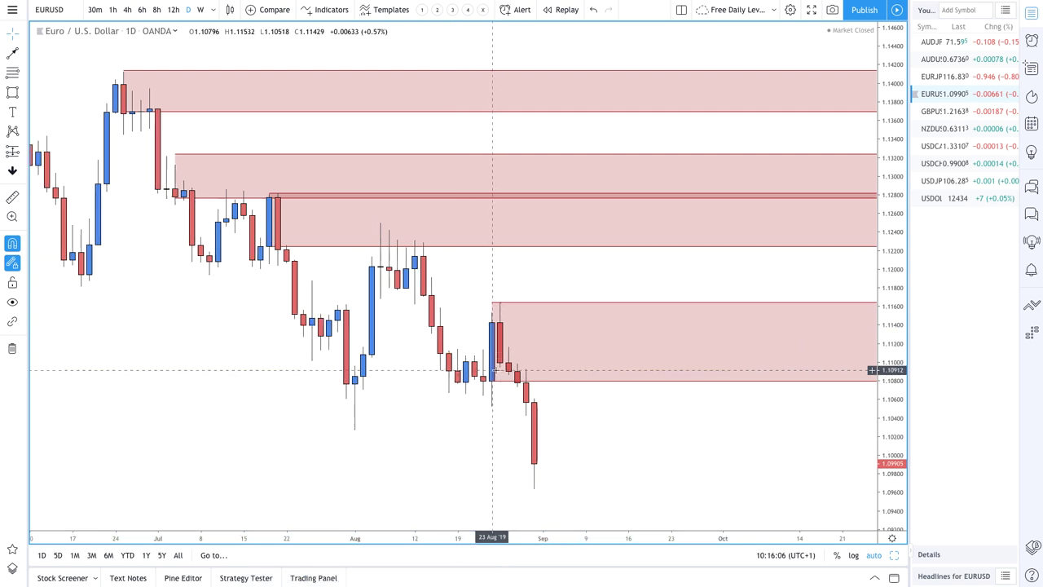
pyautogui.scroll(-3, 491, 370)
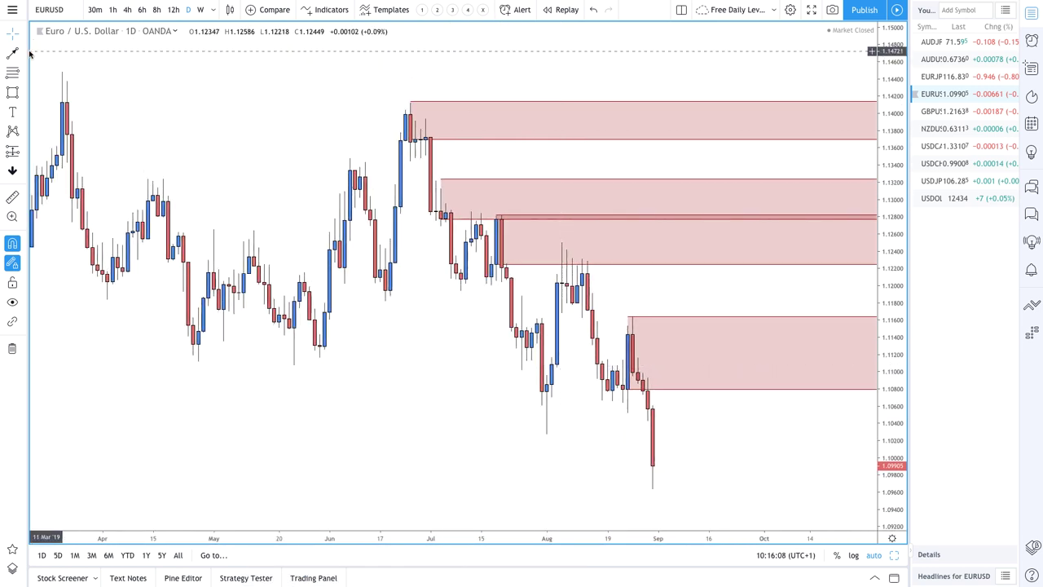
# - Draw a path from the latest low up to 1.10977, then down near 1.09783
pyautogui.click(12, 52)
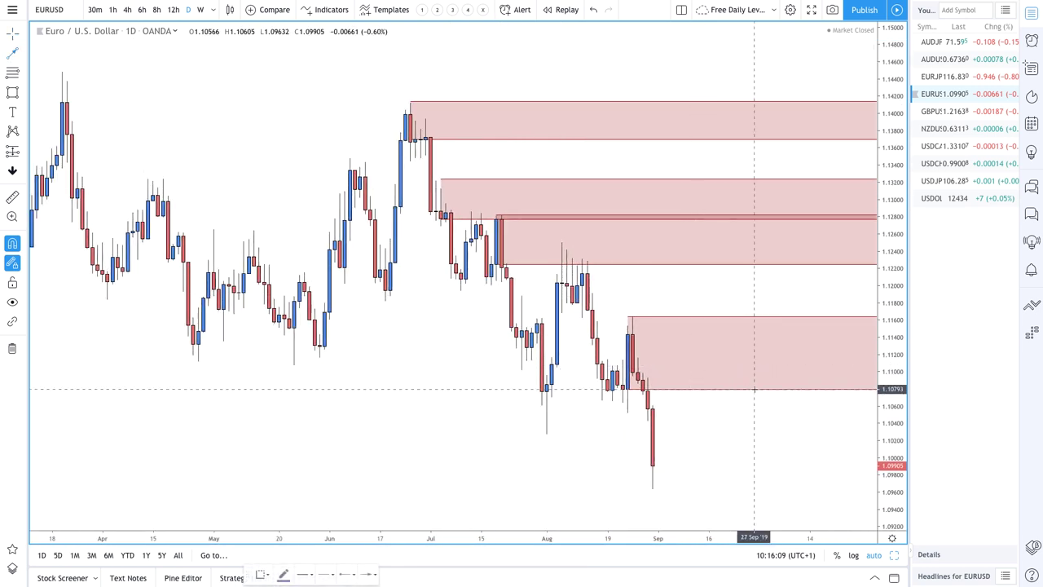
pyautogui.click(652, 487)
pyautogui.click(687, 374)
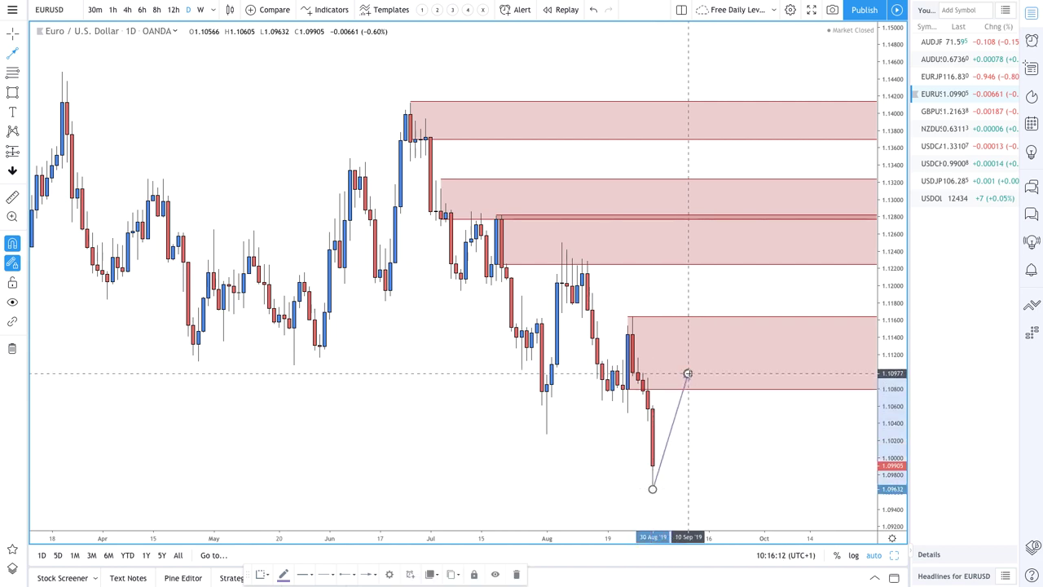
pyautogui.click(764, 476)
# - Delete the topmost red zone near 1.14
pyautogui.scroll(-2, 606, 365)
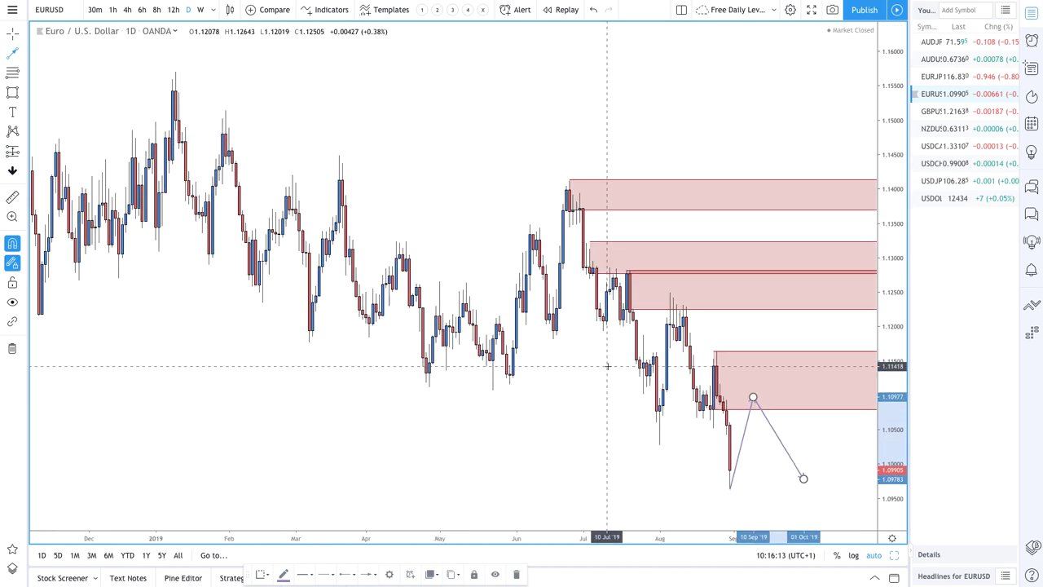
pyautogui.scroll(-5, 607, 366)
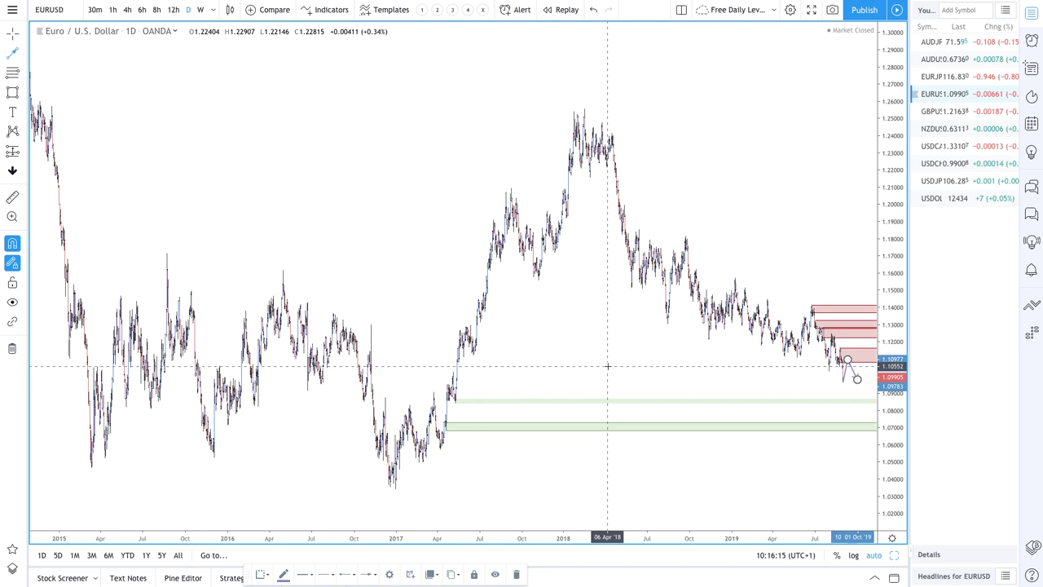
pyautogui.scroll(3, 607, 366)
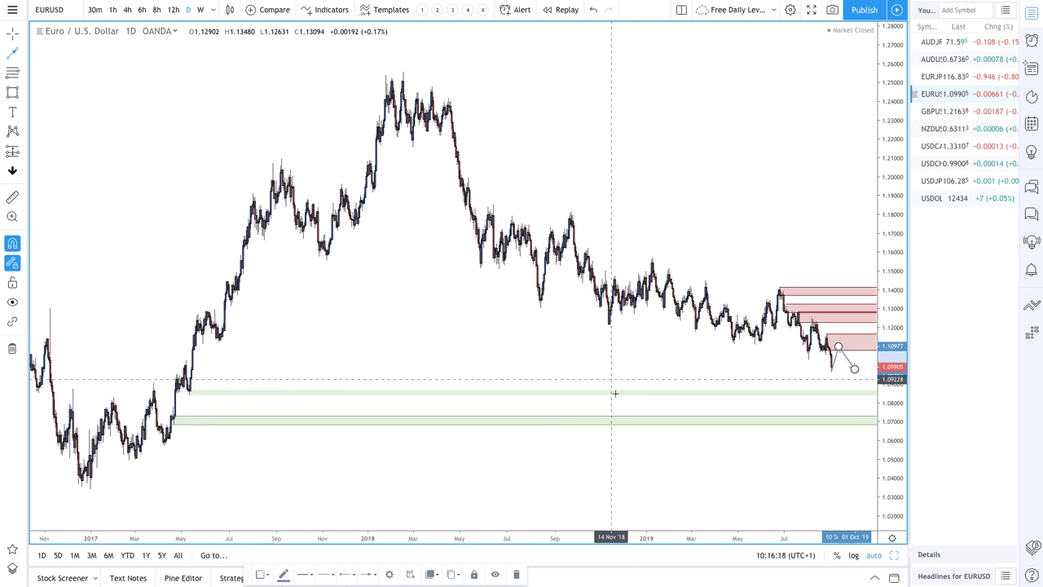
pyautogui.scroll(5, 616, 394)
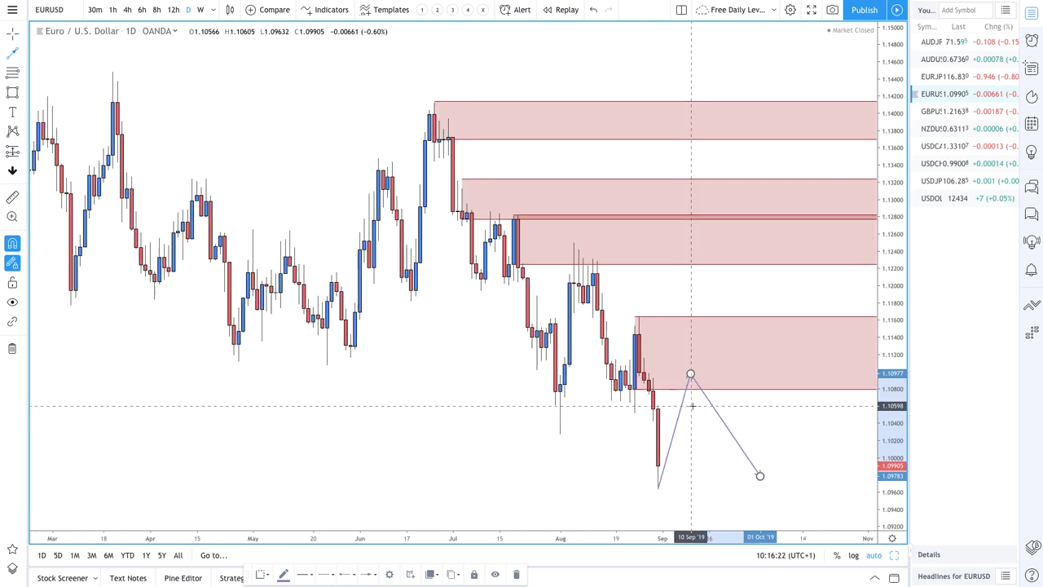
pyautogui.scroll(2, 691, 405)
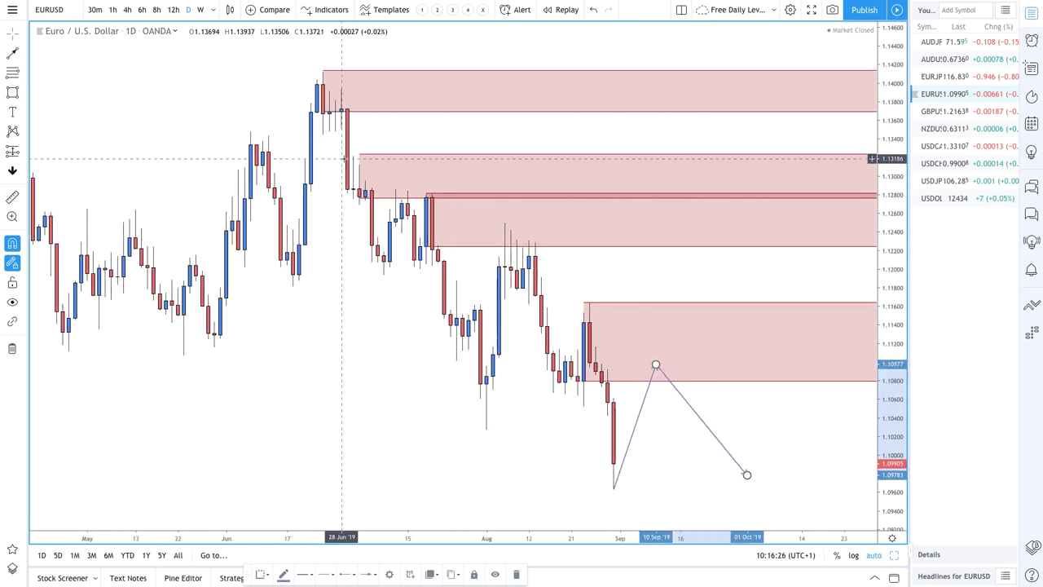
pyautogui.click(344, 109)
pyautogui.press('Delete')
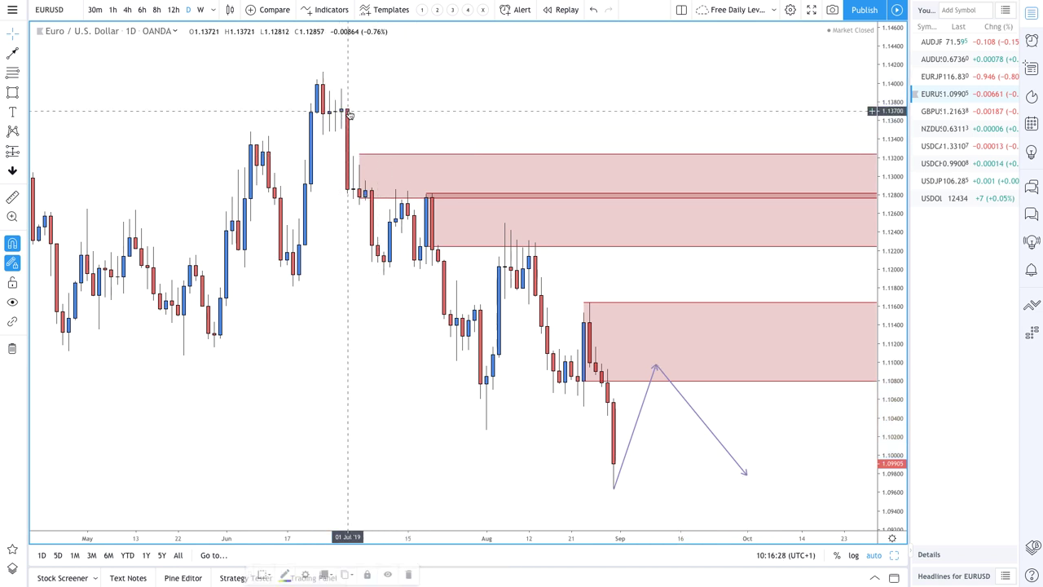
# - Replace the red zone near 1.13 with a new supply zone around 1.1200–1.1250
pyautogui.click(495, 158)
pyautogui.press('Delete')
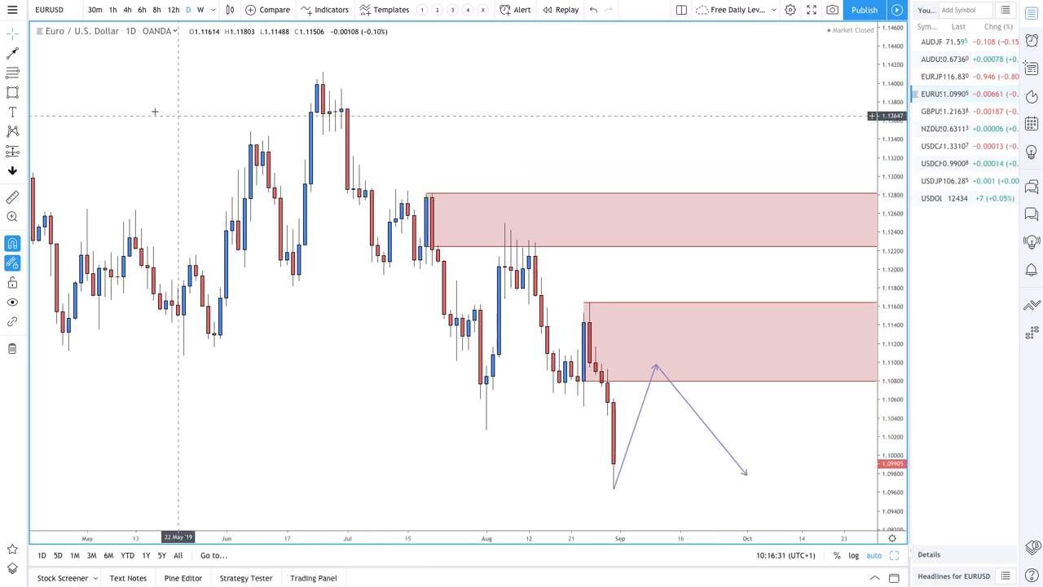
pyautogui.click(8, 75)
pyautogui.click(528, 268)
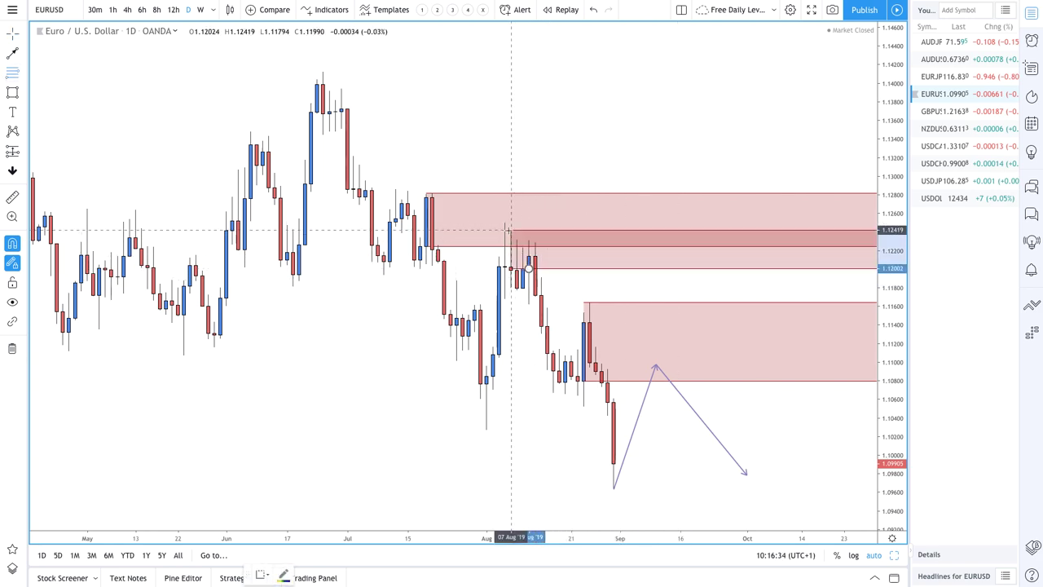
pyautogui.click(506, 223)
pyautogui.hscroll(-3, 703, 350)
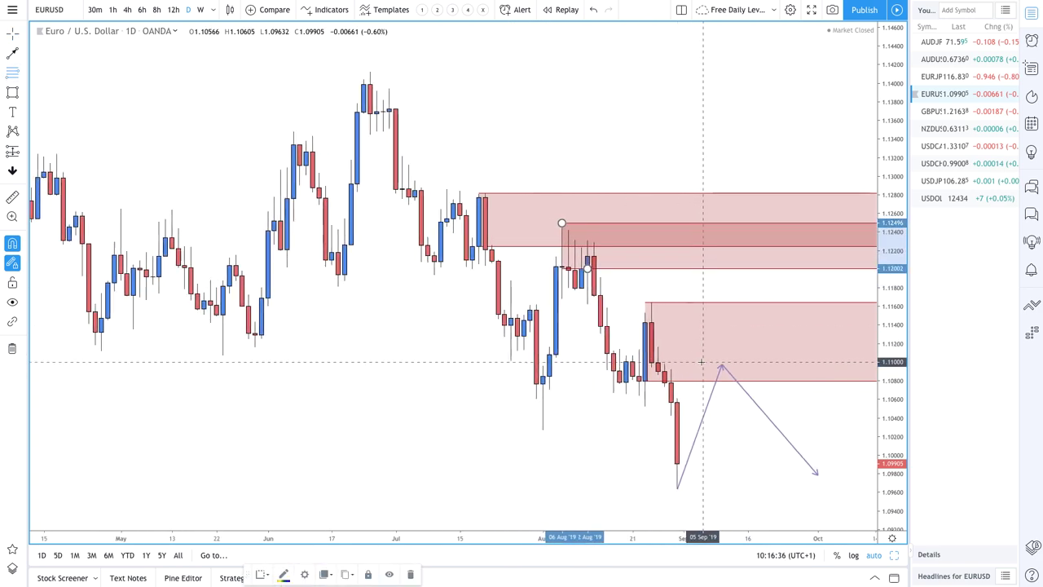
pyautogui.scroll(-3, 703, 361)
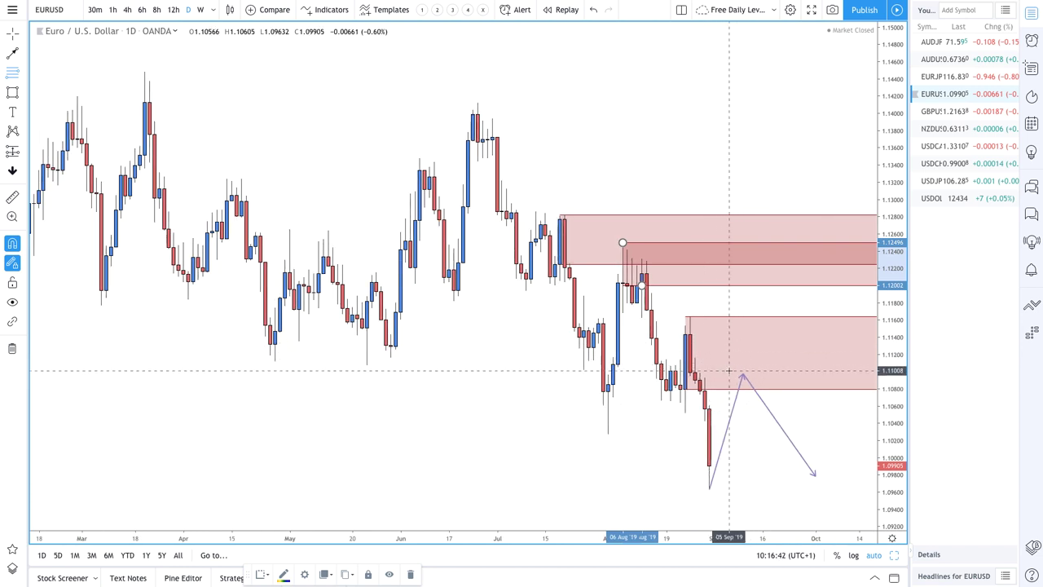
# - Start a thin zone near 1.1110, then cancel it
pyautogui.click(727, 363)
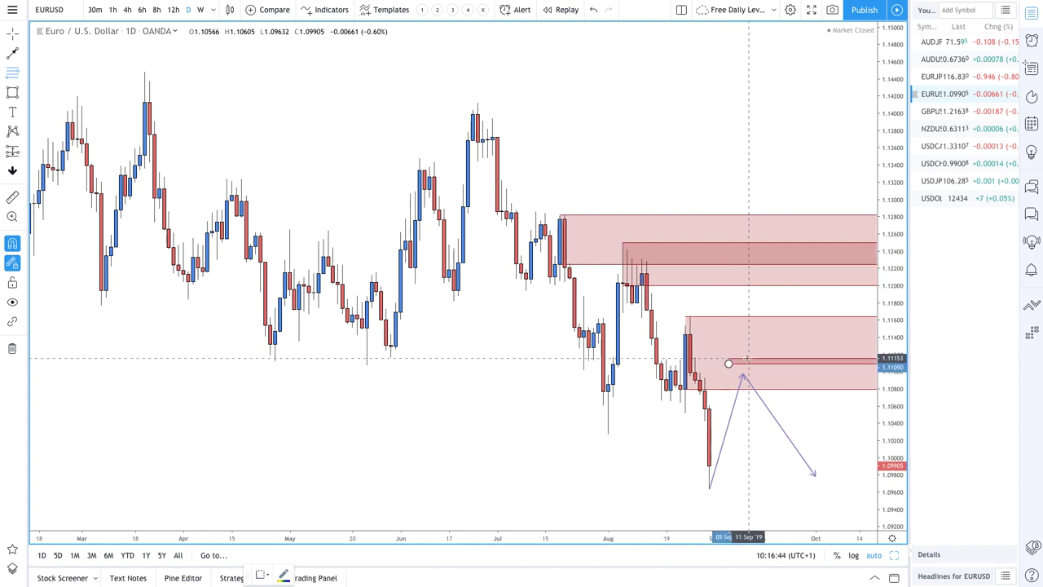
pyautogui.press('Escape')
pyautogui.scroll(3, 725, 358)
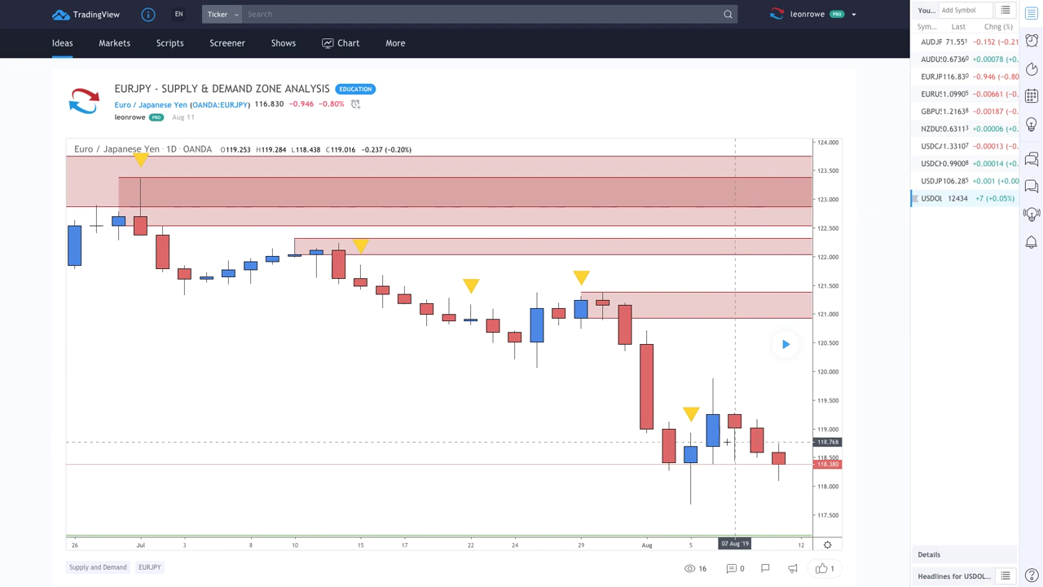
# - Shift the EURJPY idea chart left and replay it to reveal later price bars
pyautogui.moveTo(726, 440); pyautogui.dragTo(631, 441)
pyautogui.click(784, 344)
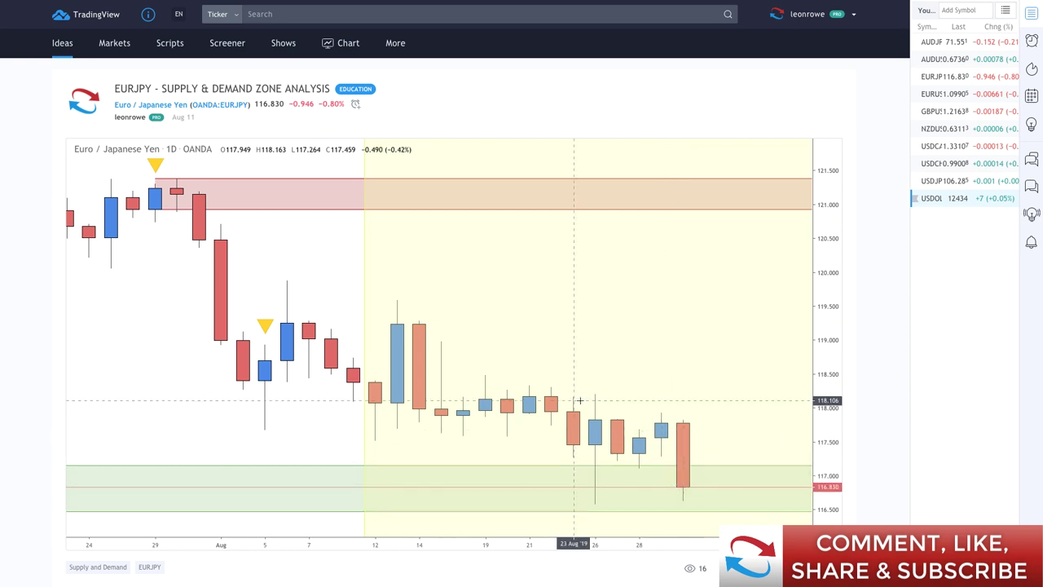
pyautogui.moveTo(227, 43)
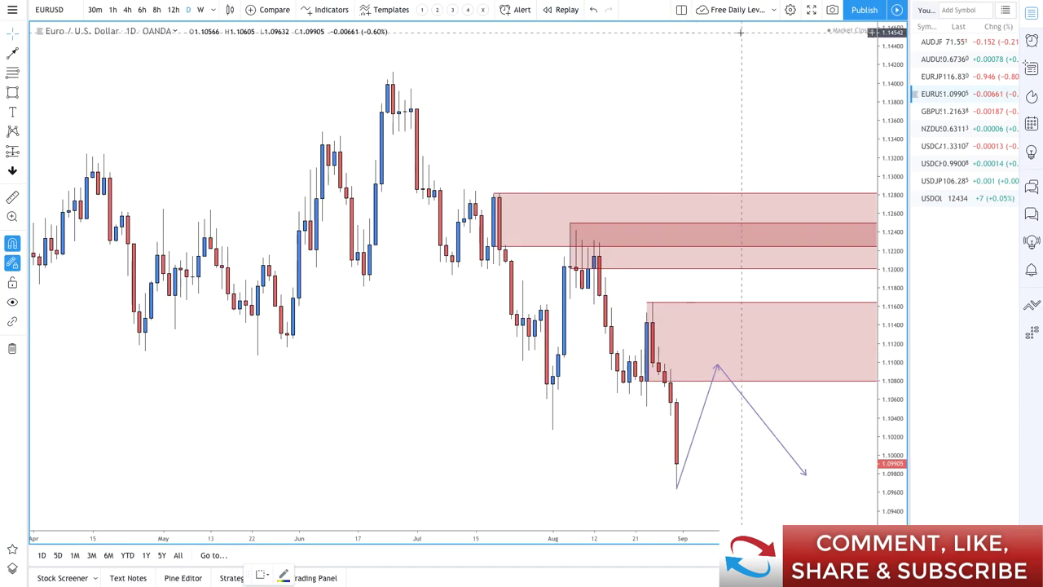
# - Load EURJPY and mark a supply zone from about 117.56 to 119.88
pyautogui.press('Up')
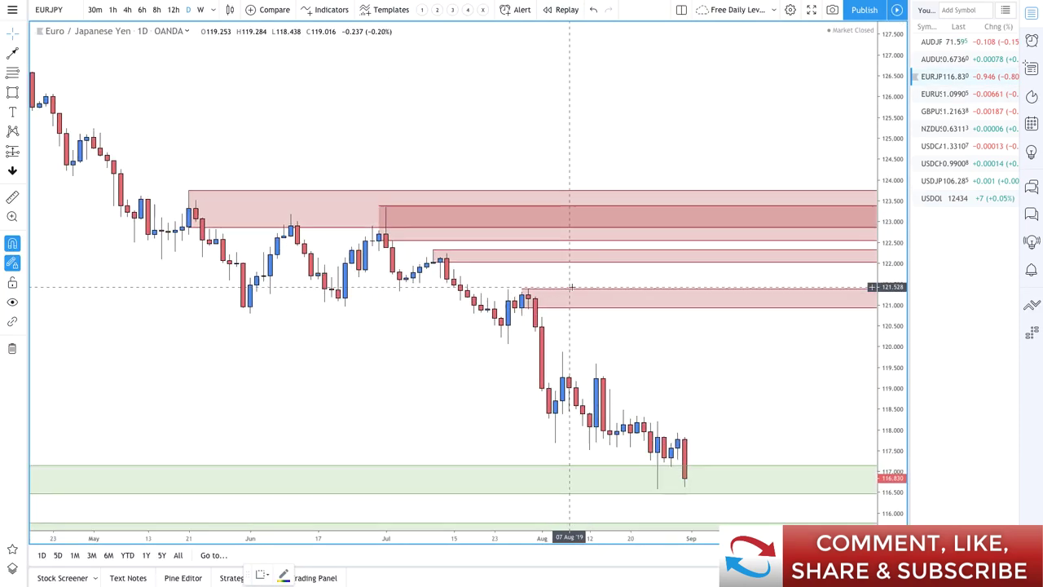
pyautogui.scroll(2, 570, 285)
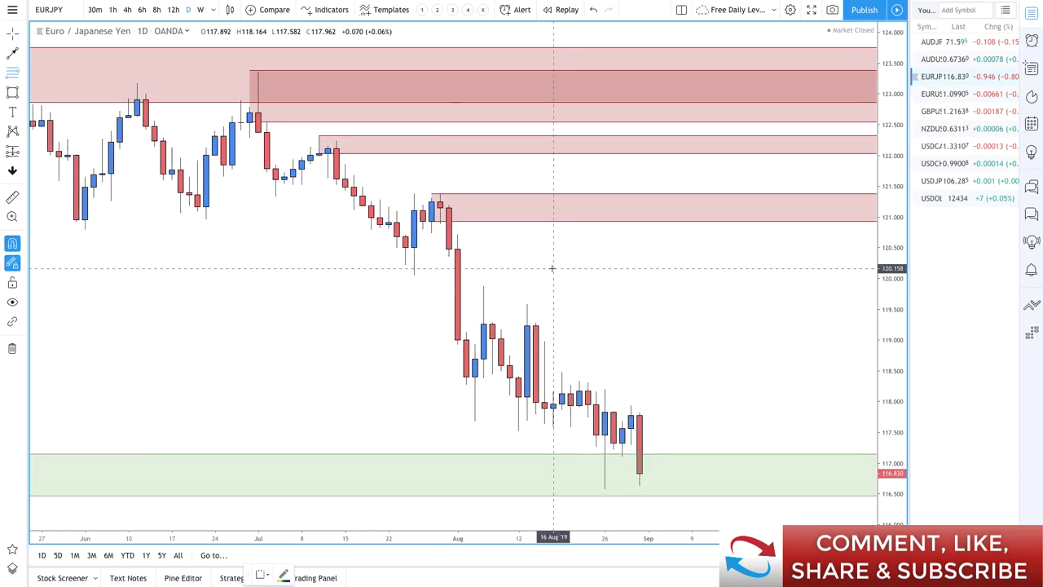
pyautogui.moveTo(630, 428); pyautogui.dragTo(518, 313)
pyautogui.scroll(-5, 484, 287)
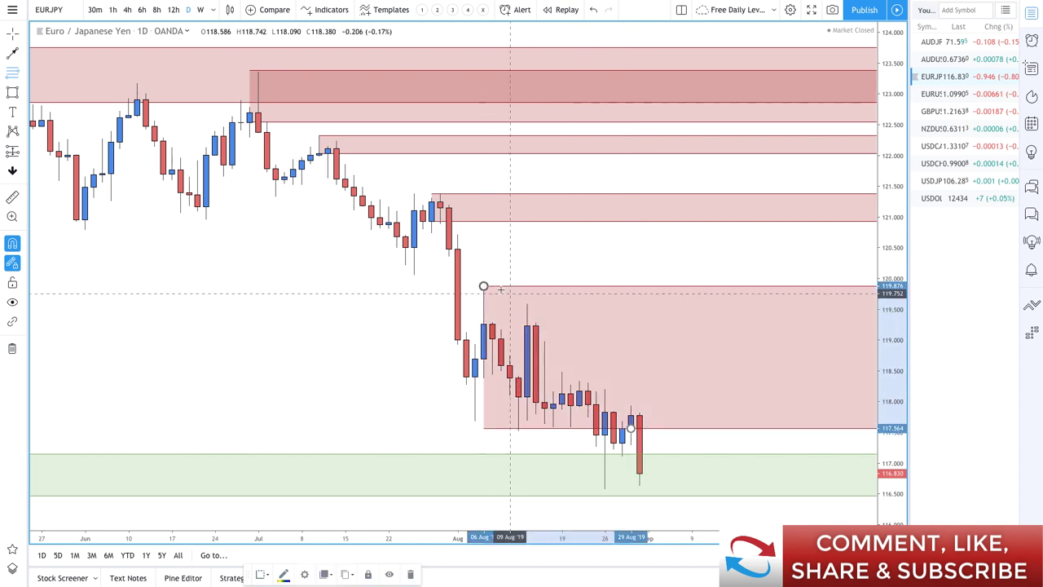
pyautogui.scroll(-6, 609, 358)
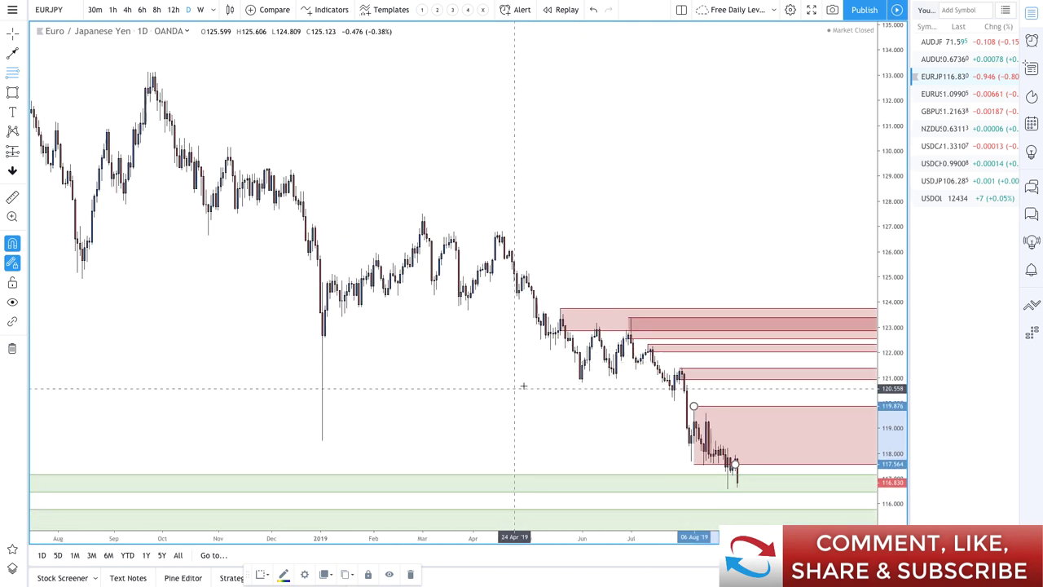
# - Draw a thin 118.14–118.48 band from the 3 January low across the chart
pyautogui.click(13, 92)
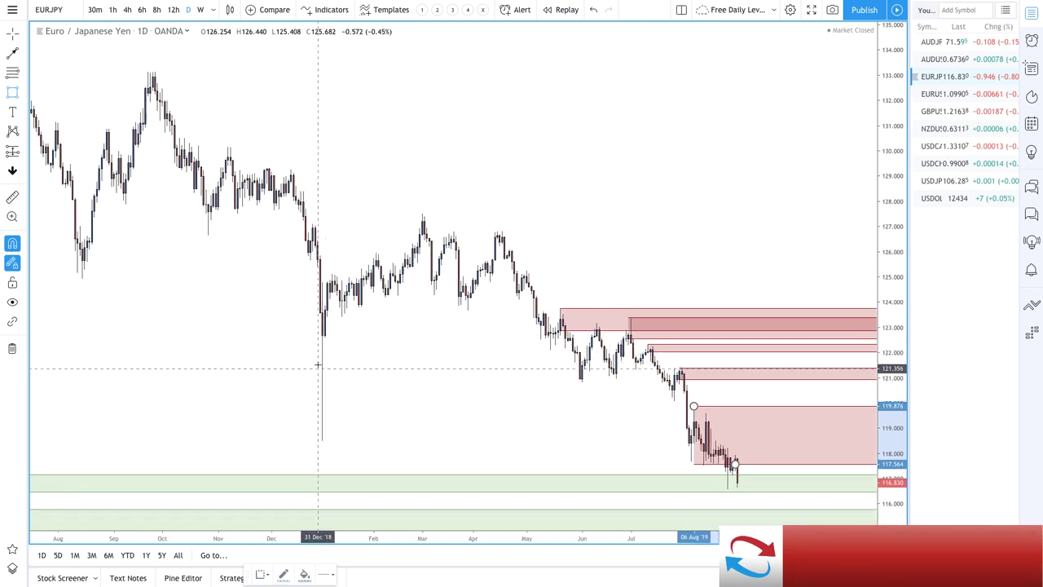
pyautogui.click(322, 440)
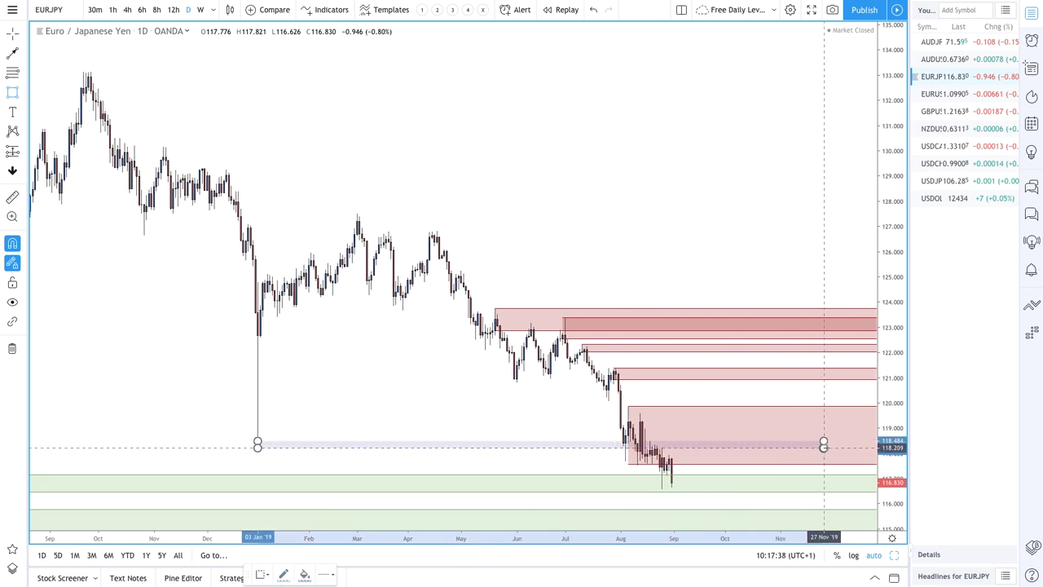
pyautogui.click(860, 448)
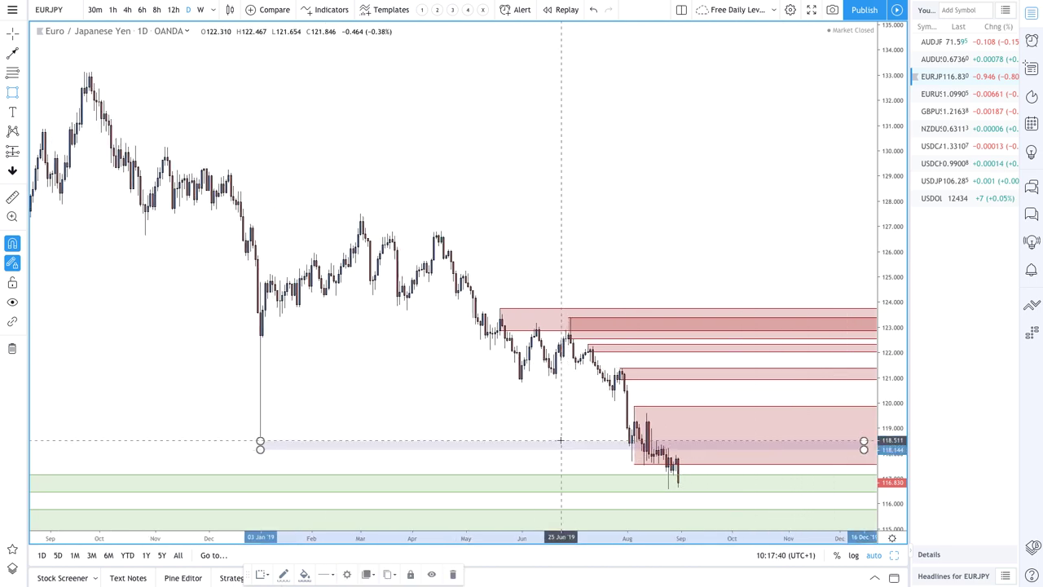
pyautogui.scroll(3, 559, 440)
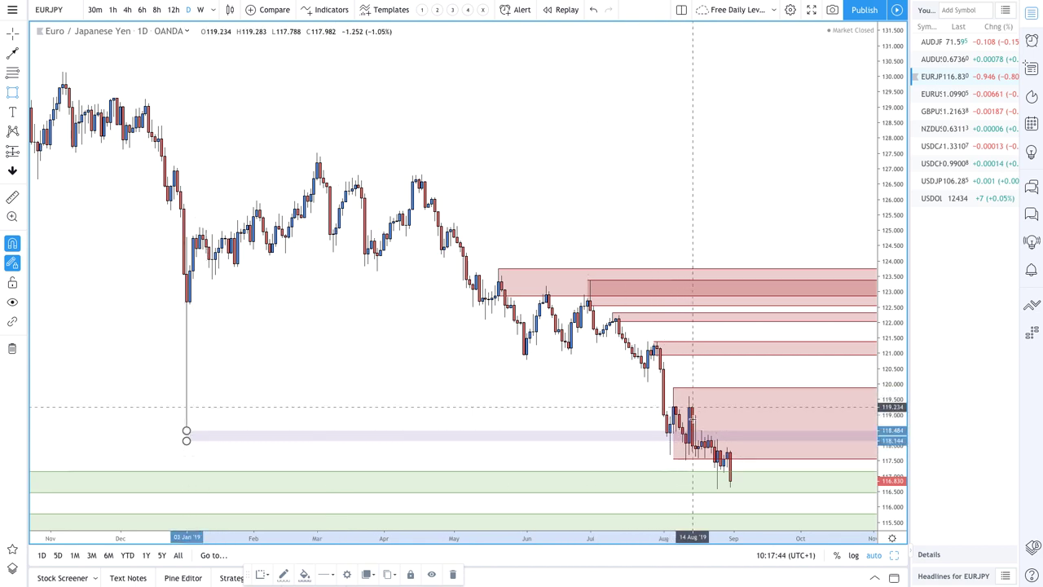
pyautogui.scroll(5, 696, 439)
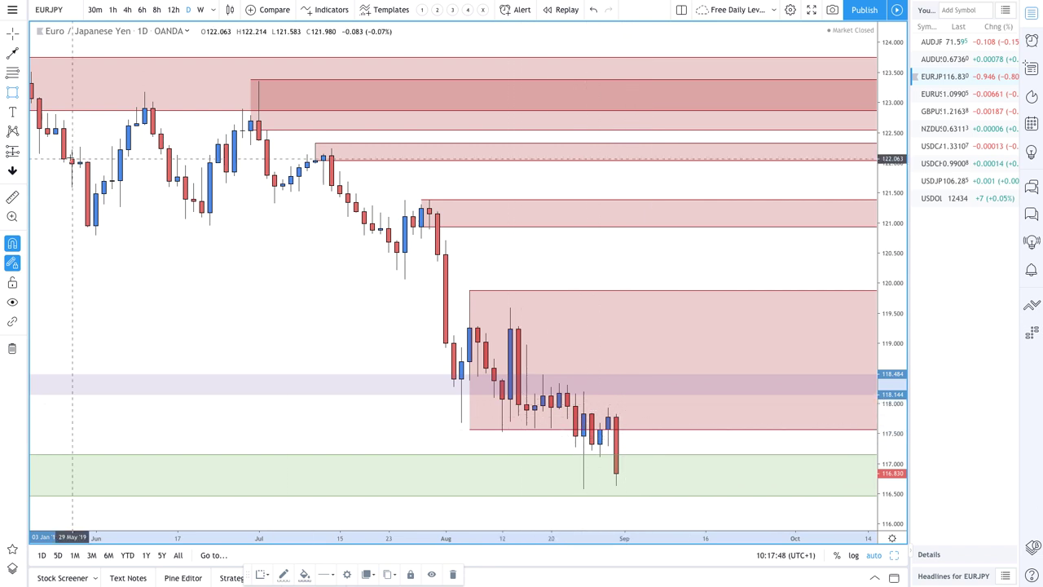
# - Draw a path from the 30 Aug low up to about 118.28, then down toward 117.33
pyautogui.click(13, 54)
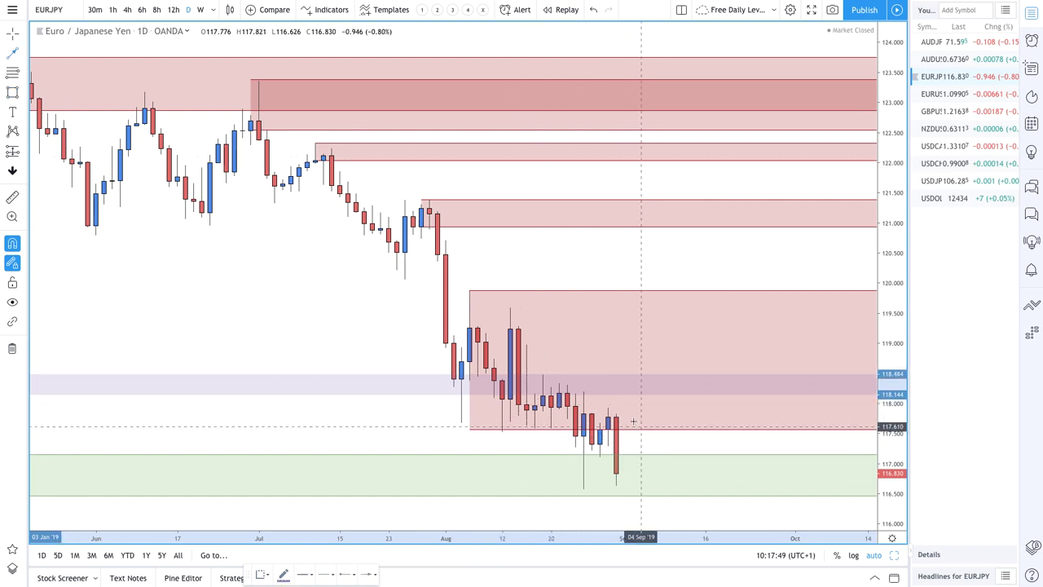
pyautogui.click(616, 472)
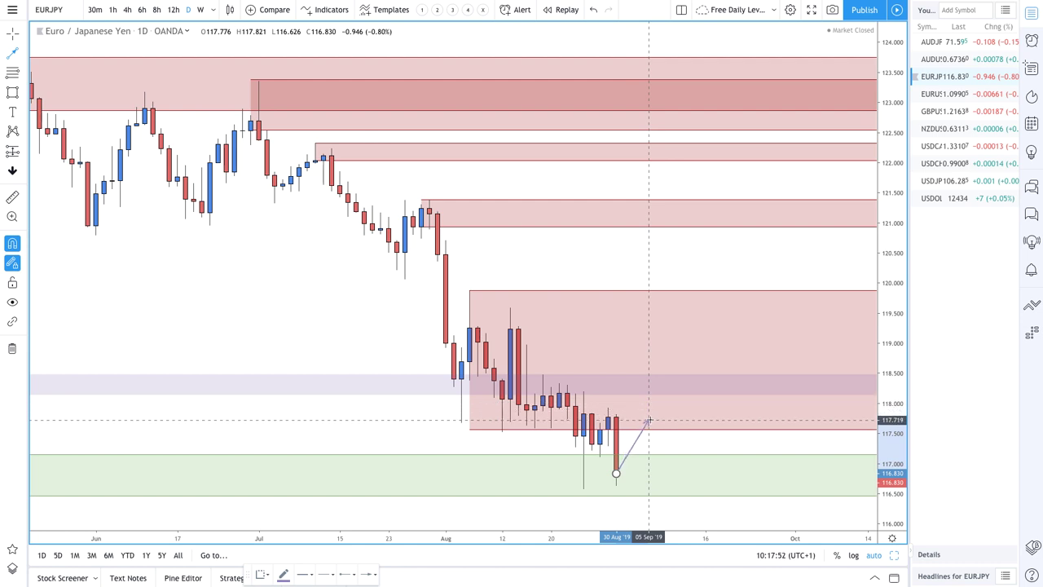
pyautogui.click(657, 387)
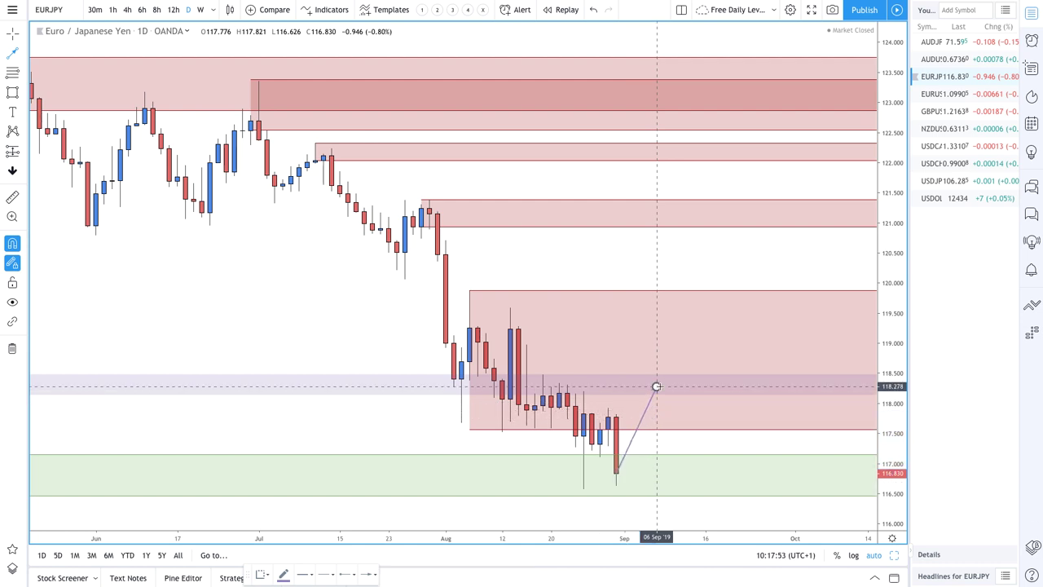
pyautogui.click(705, 443)
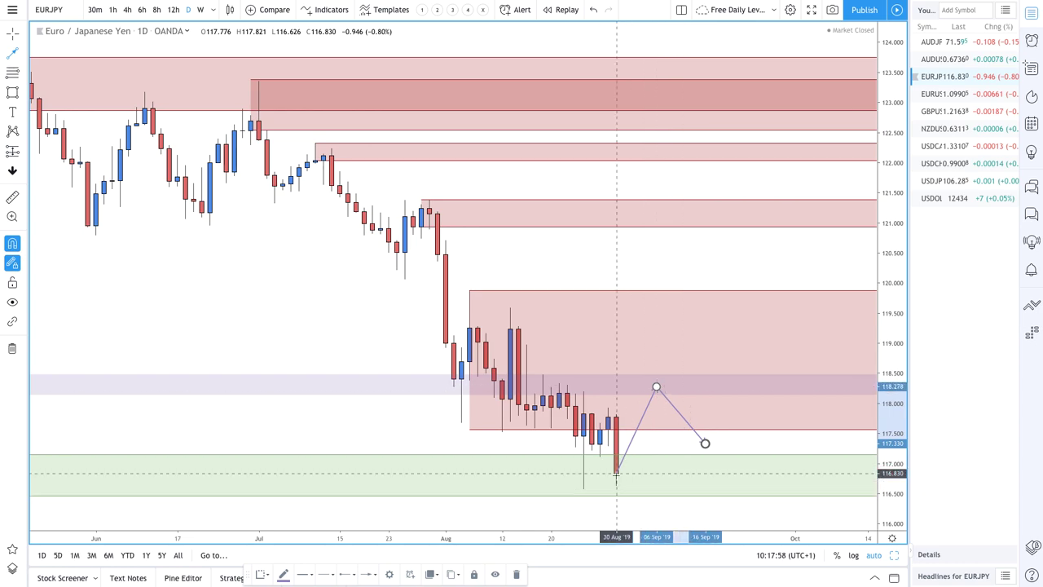
pyautogui.scroll(-3, 617, 475)
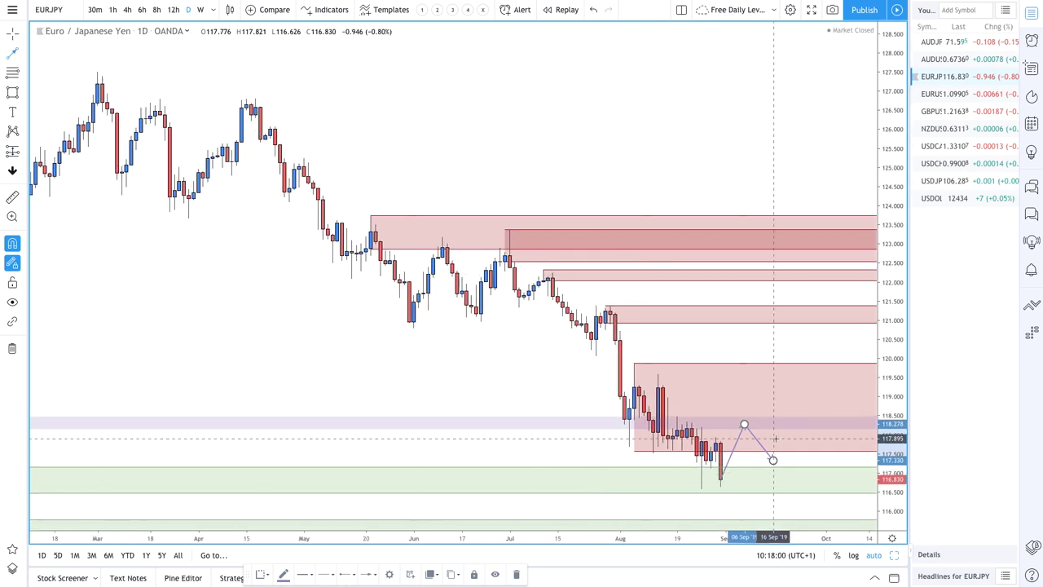
pyautogui.scroll(-4, 776, 438)
pyautogui.scroll(-4, 776, 439)
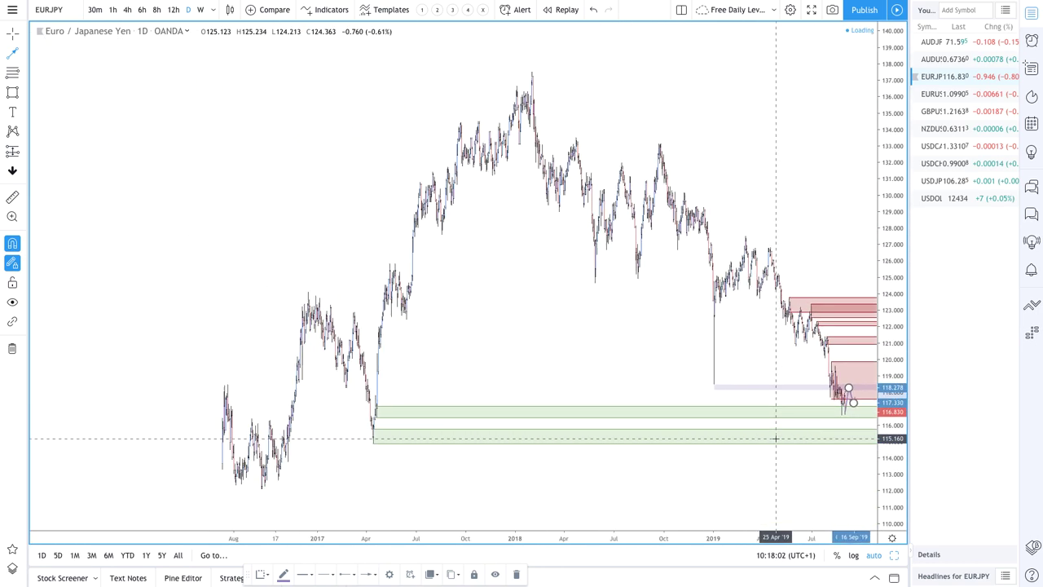
pyautogui.scroll(5, 775, 438)
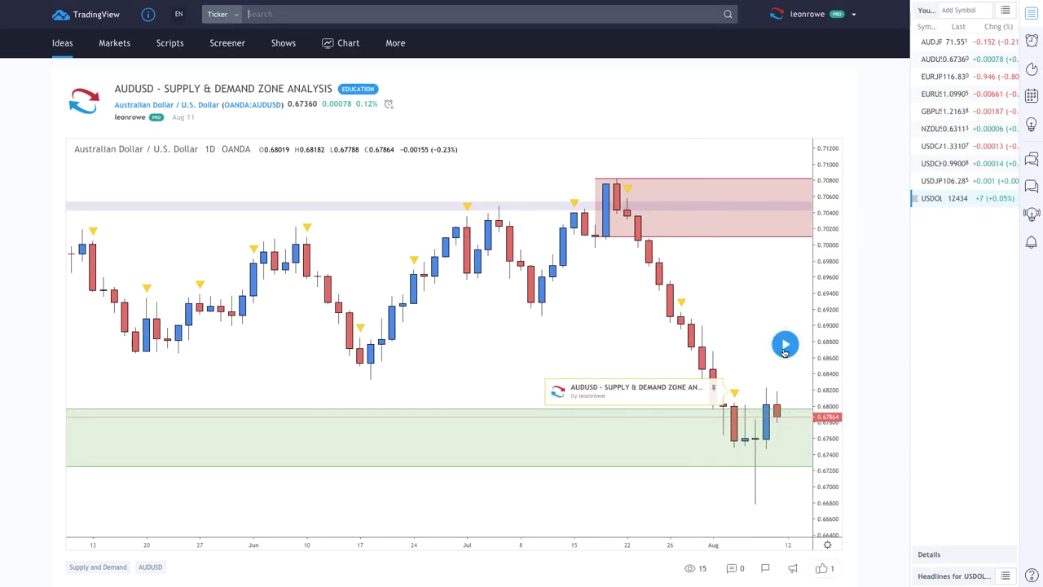
pyautogui.click(785, 344)
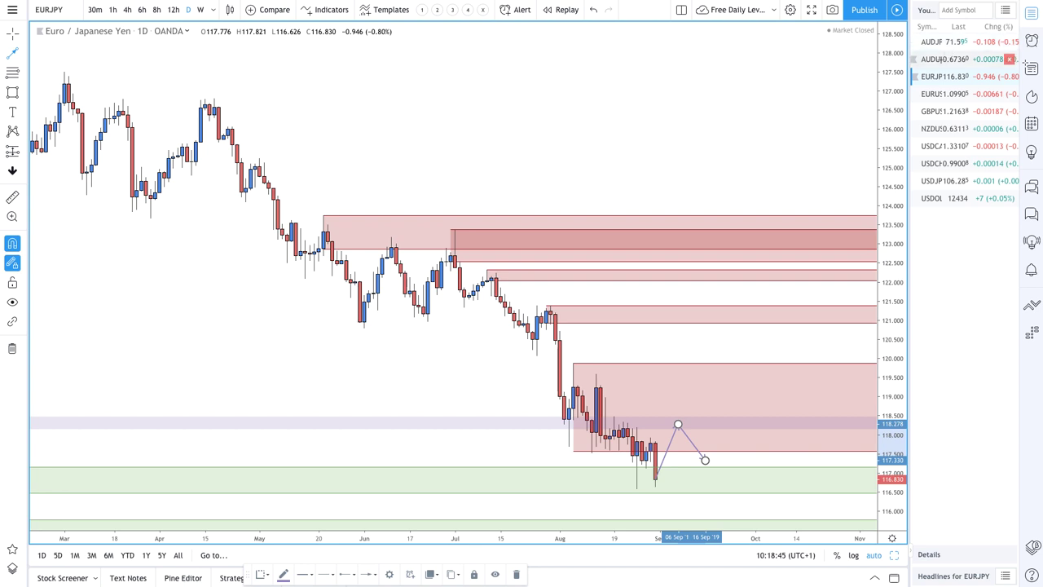
# - Load AUDUSD and redraw the green demand zone at about 0.6678–0.6760
pyautogui.click(937, 59)
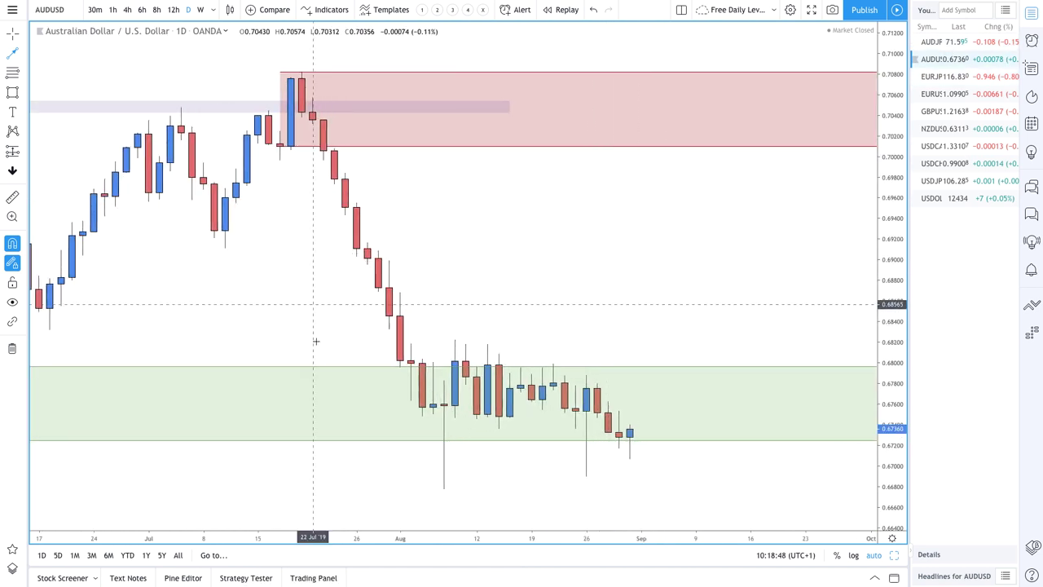
pyautogui.scroll(-3, 316, 341)
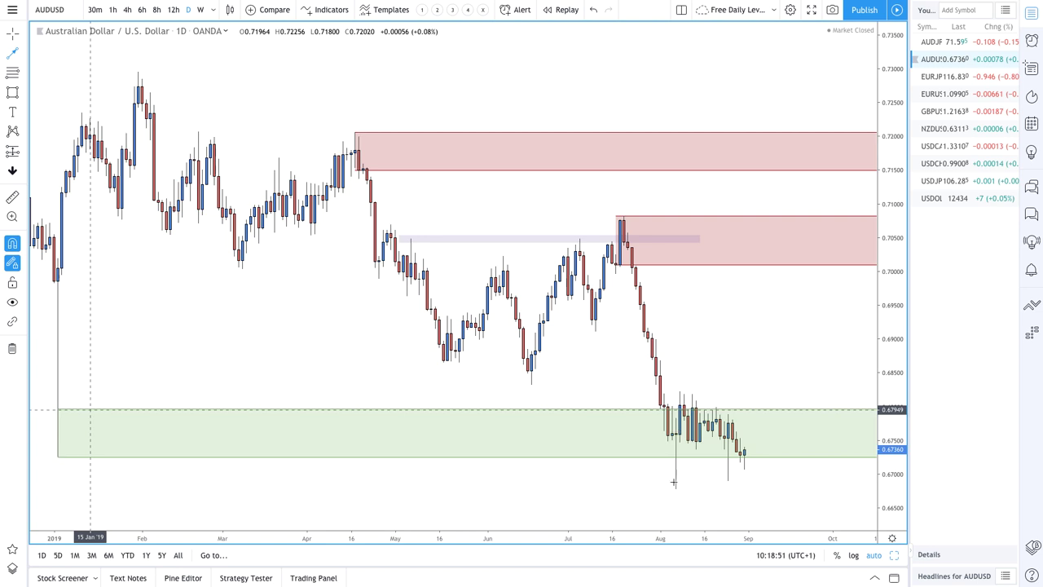
pyautogui.moveTo(676, 433); pyautogui.dragTo(677, 489)
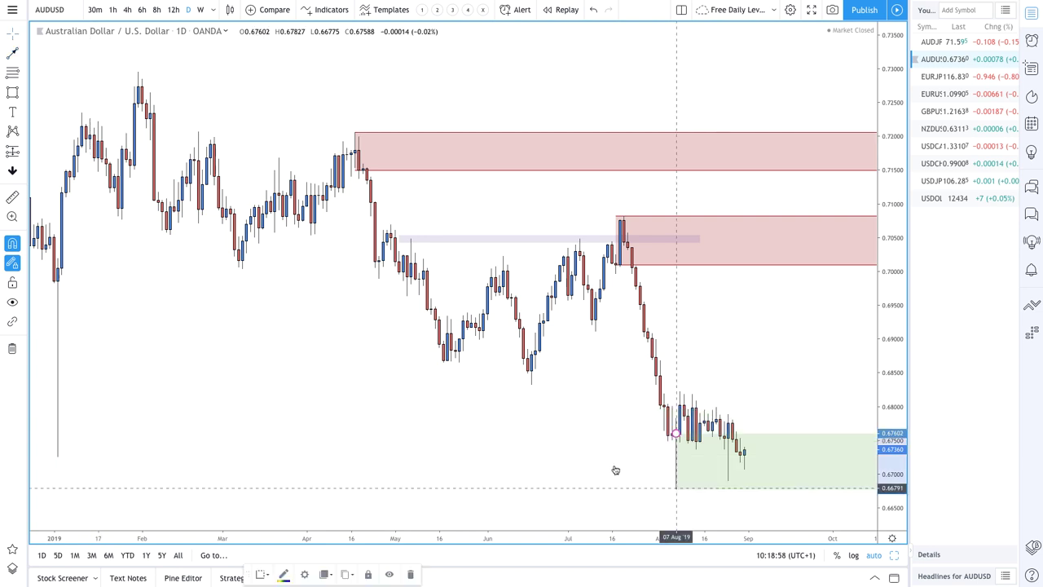
pyautogui.scroll(3, 615, 470)
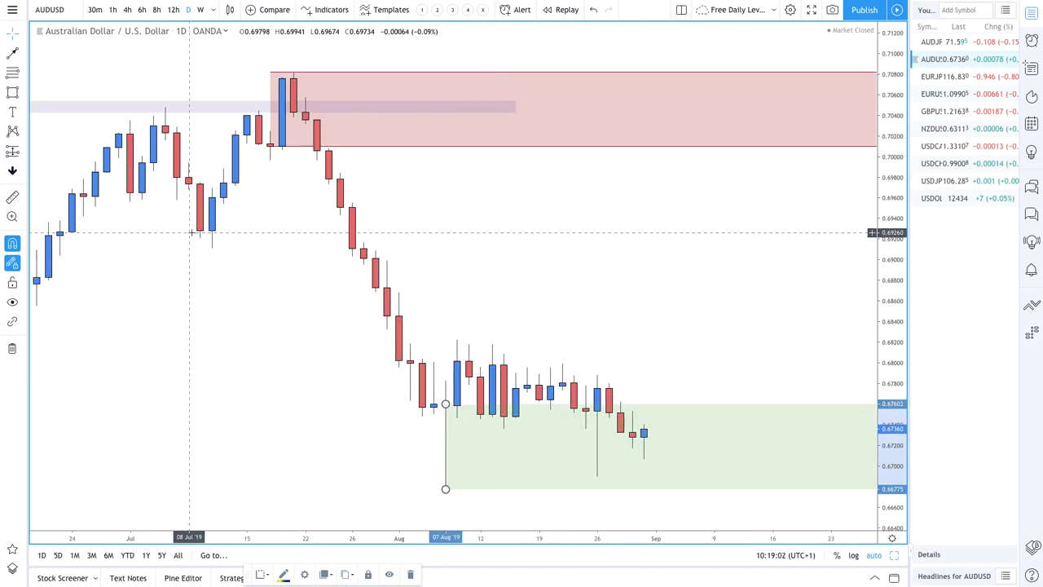
# - Draw a red supply zone from the 8 August high spanning about 0.6777–0.6822
pyautogui.click(12, 72)
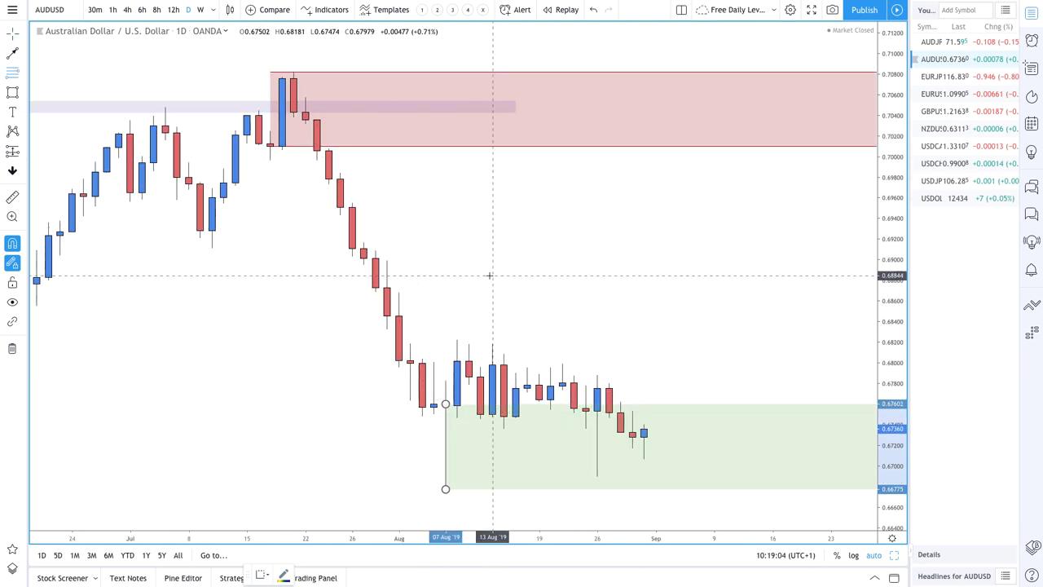
pyautogui.click(562, 384)
pyautogui.click(456, 339)
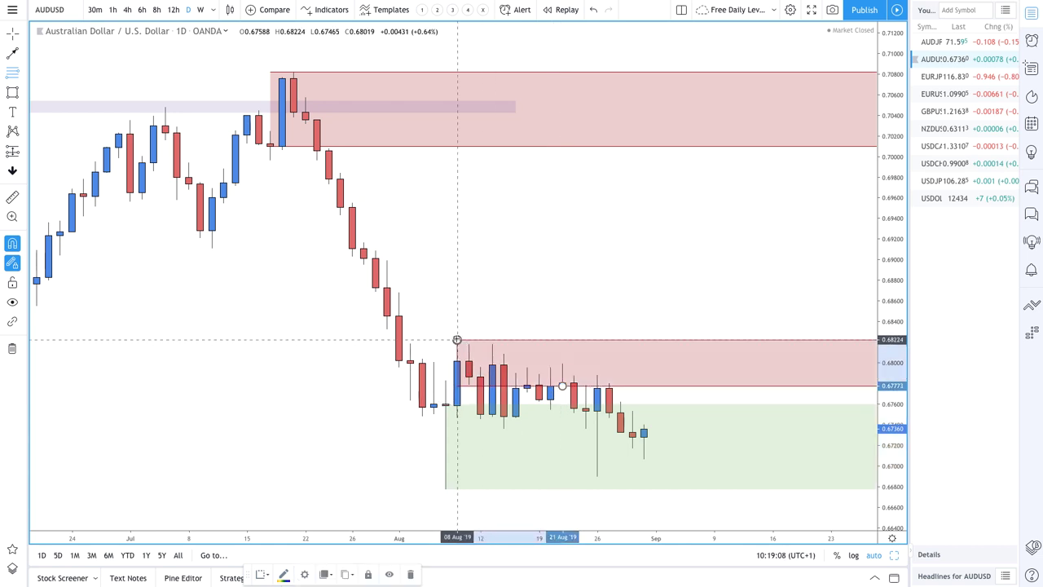
pyautogui.scroll(1, 489, 358)
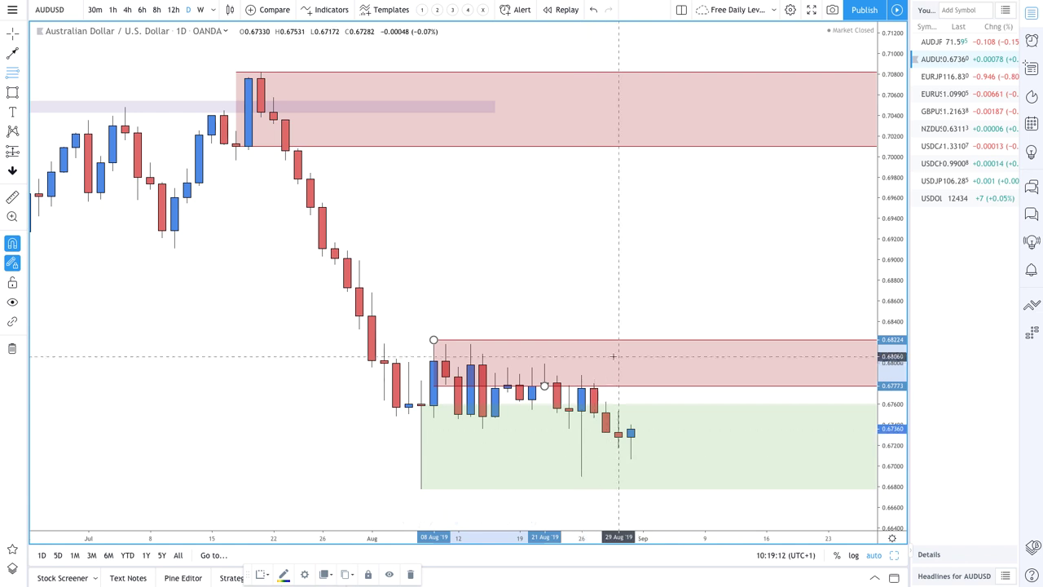
pyautogui.scroll(-2, 632, 358)
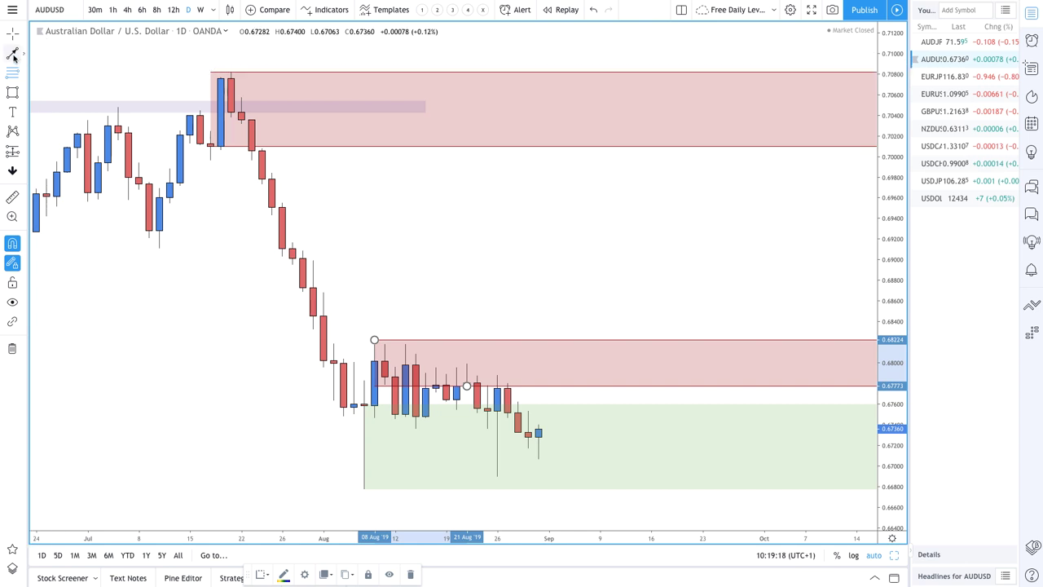
# - On AUDUSD, draw an up arrow into the red supply zone and a down arrow back toward its base
pyautogui.click(550, 472)
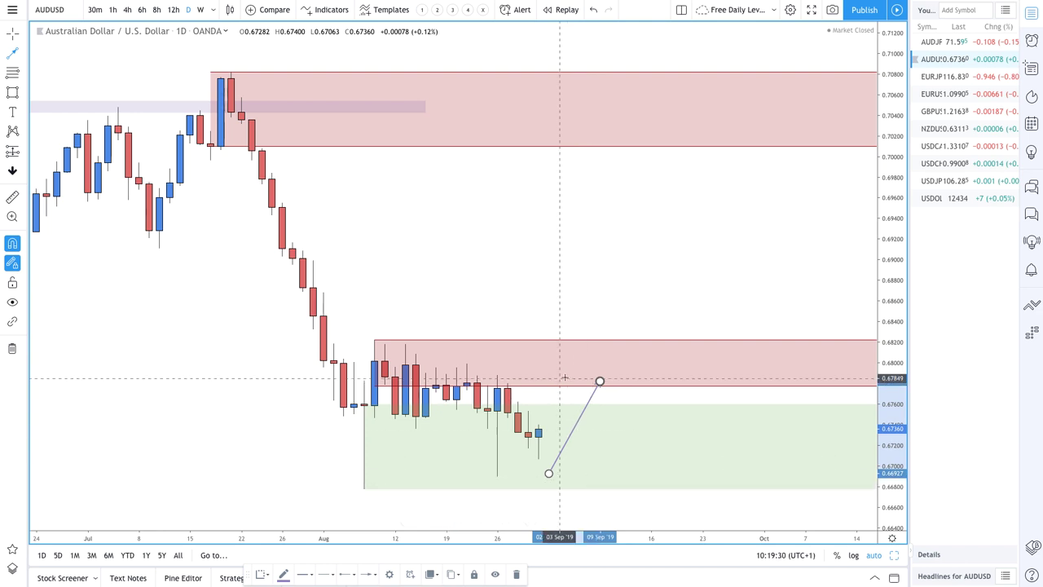
pyautogui.click(610, 344)
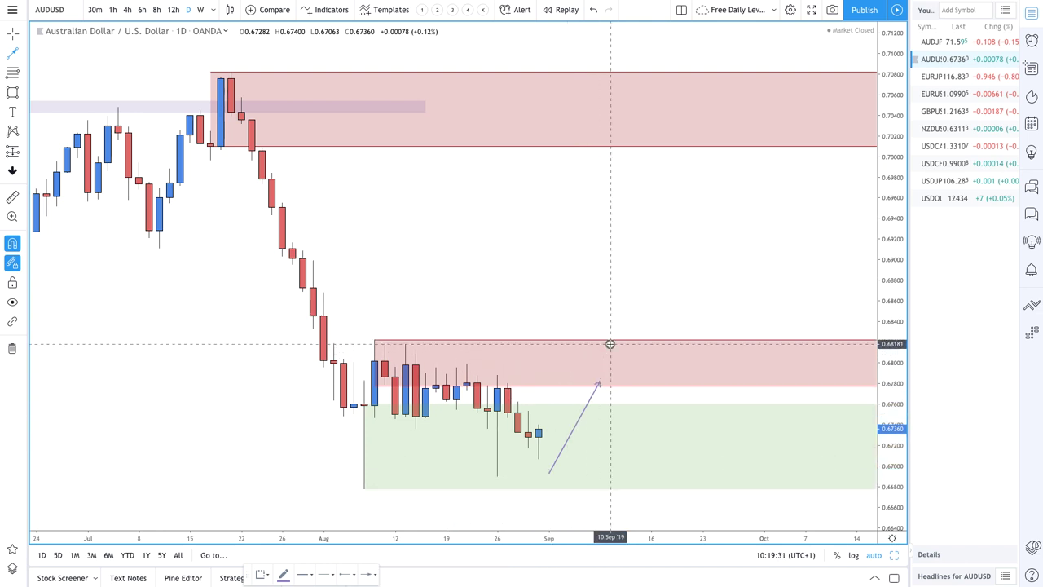
pyautogui.click(651, 394)
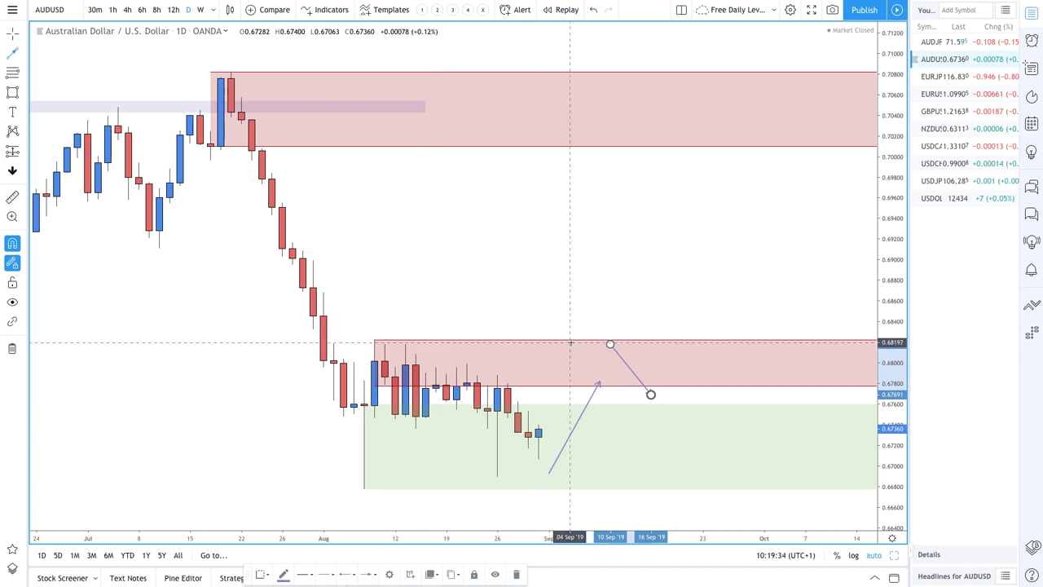
pyautogui.scroll(-5, 528, 348)
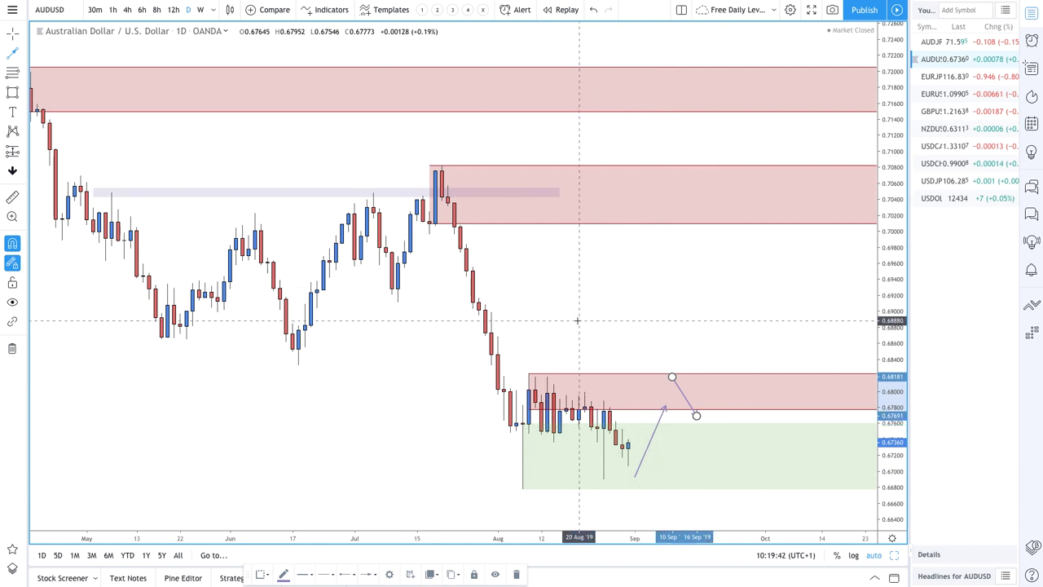
pyautogui.scroll(2, 577, 320)
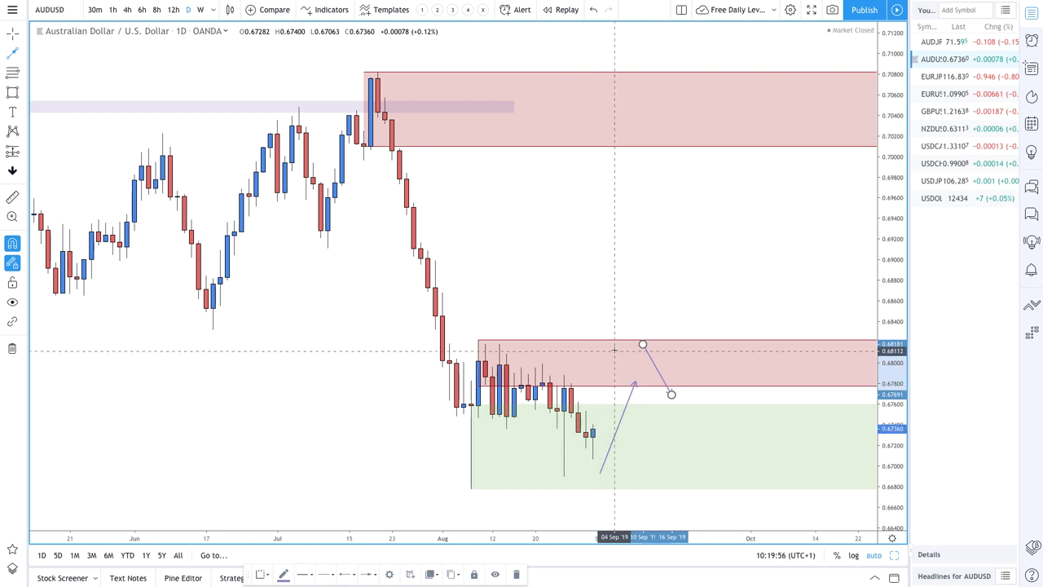
pyautogui.scroll(4, 602, 356)
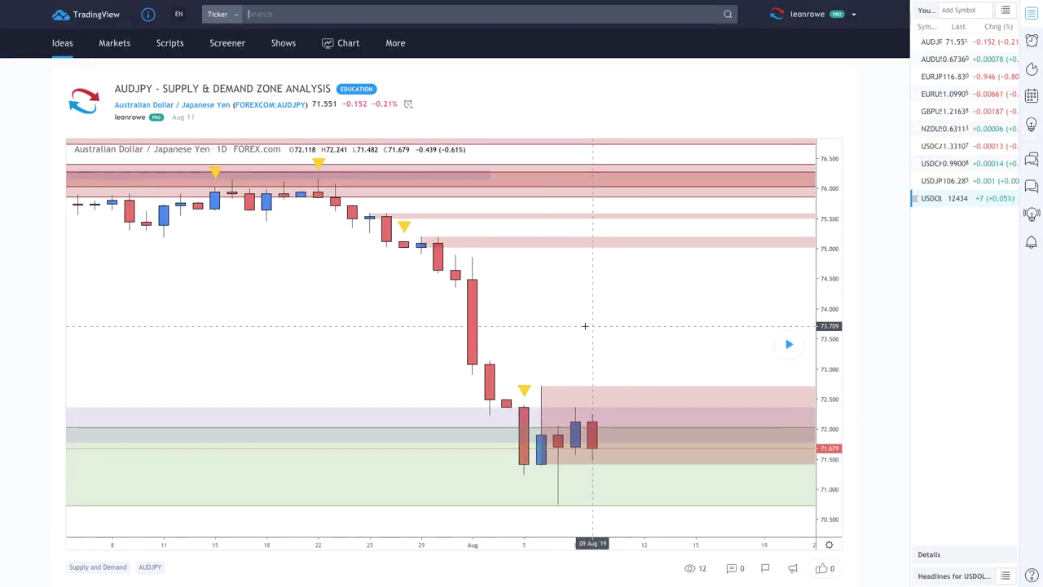
# - Play the AUDJPY idea's chart forward to reveal the later candles
pyautogui.click(789, 343)
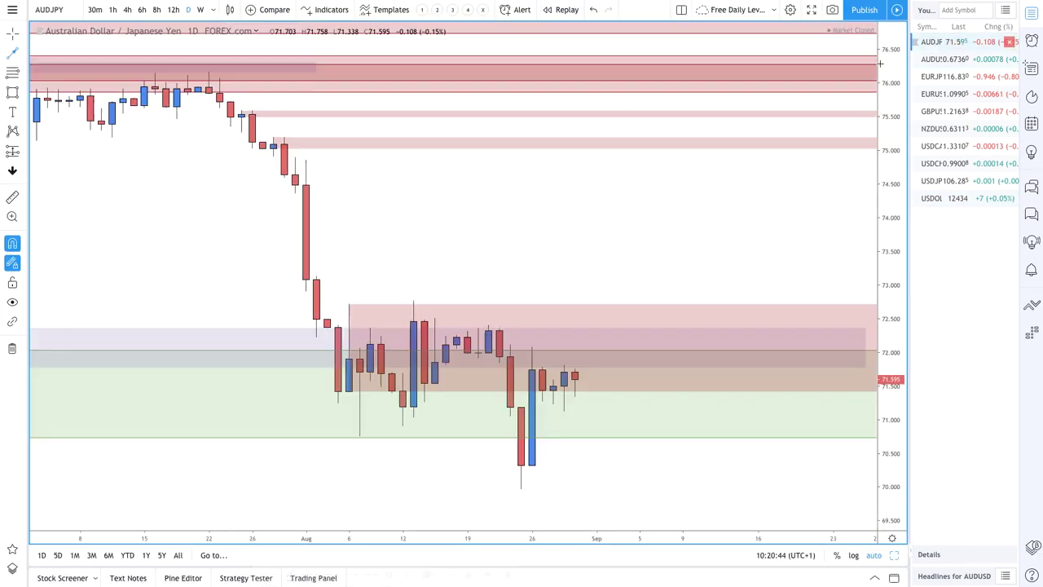
# - Delete the old demand zone and draw a new 71.185–69.964 rectangle styled with the DEMAND preset
pyautogui.scroll(-4, 473, 386)
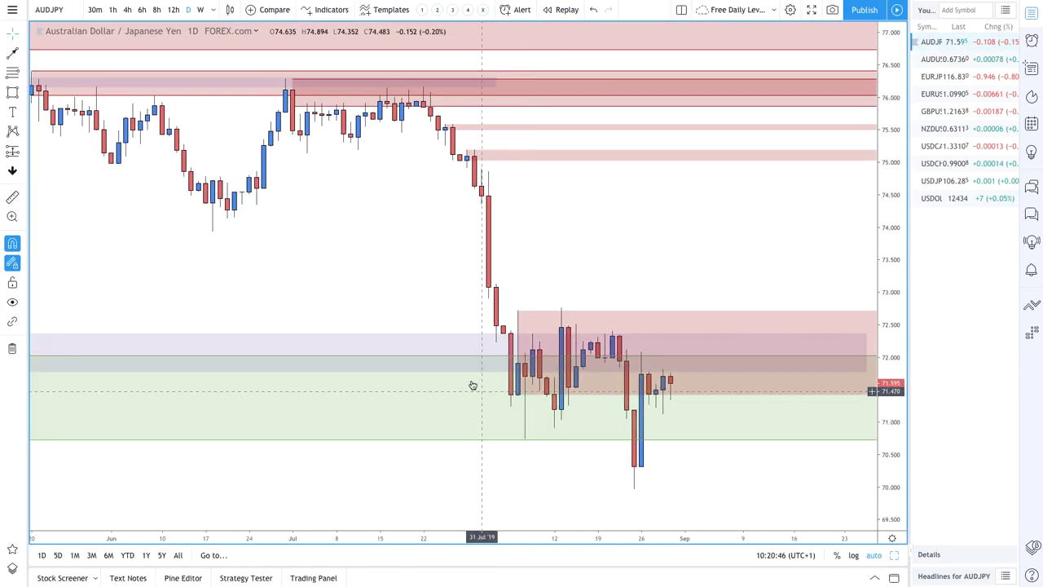
pyautogui.scroll(1, 446, 405)
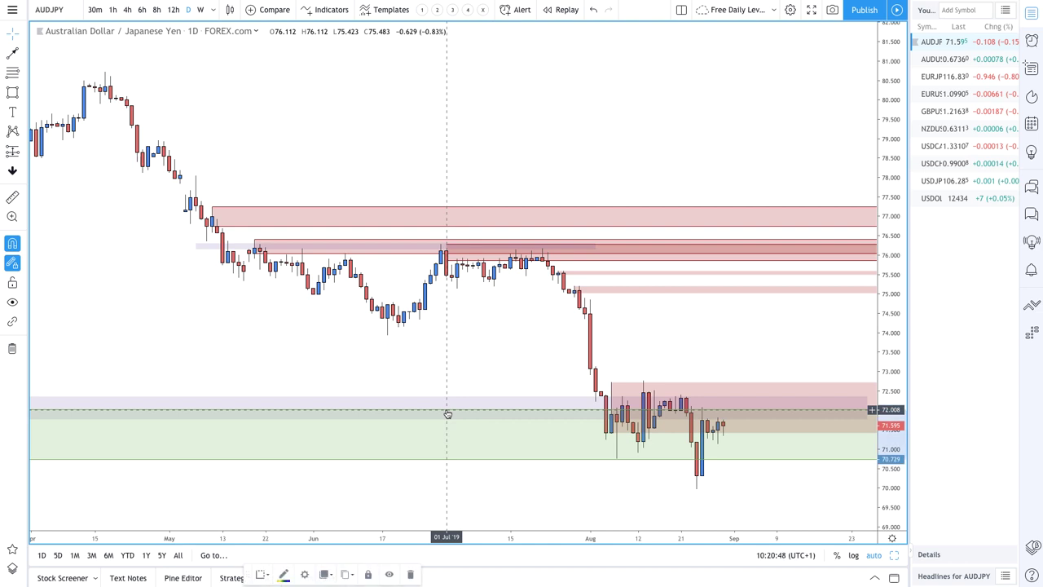
pyautogui.press('Delete')
pyautogui.scroll(5, 517, 423)
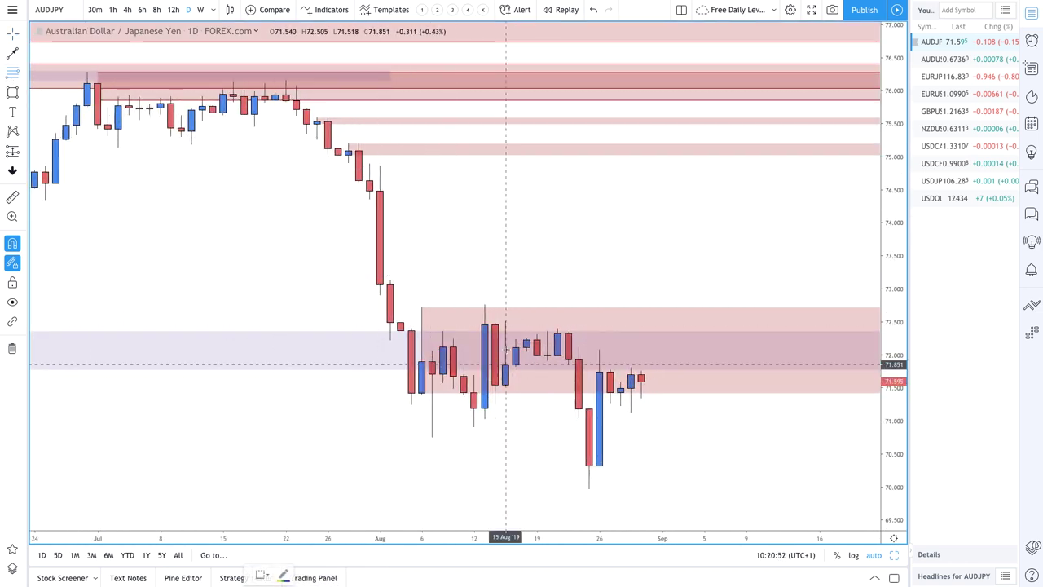
pyautogui.moveTo(578, 408); pyautogui.dragTo(588, 489)
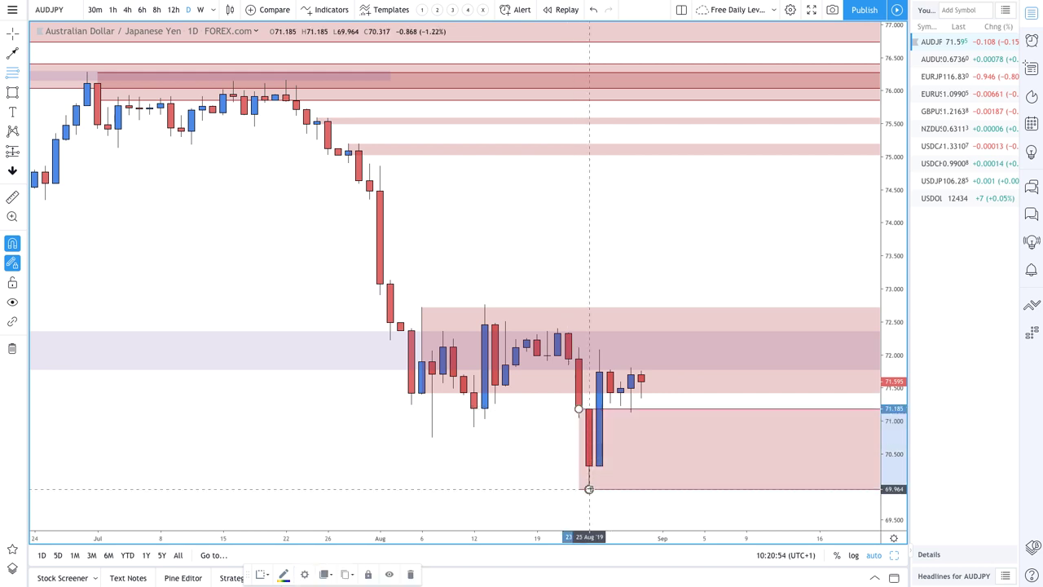
pyautogui.click(256, 575)
pyautogui.click(282, 487)
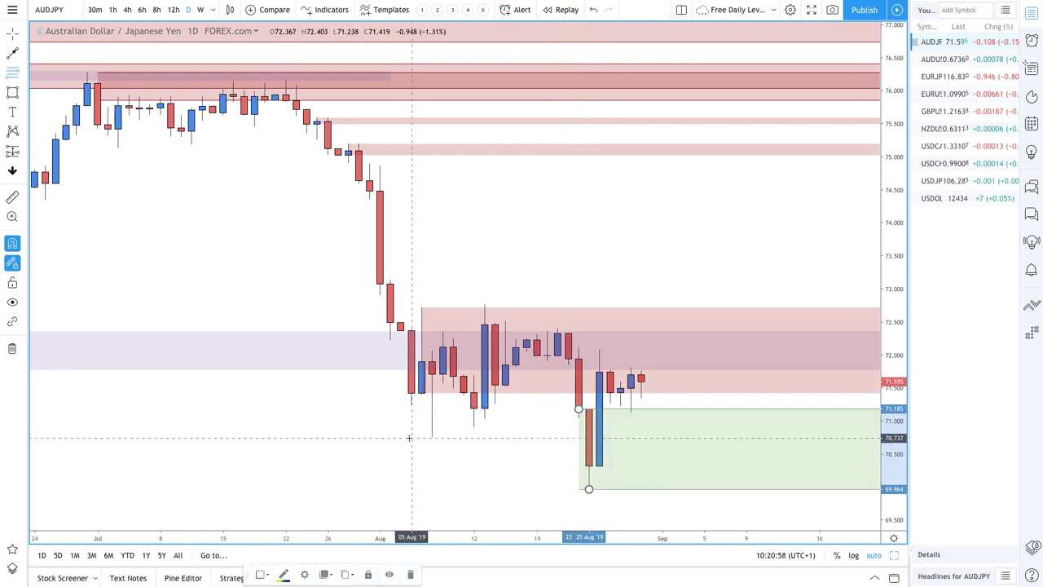
# - Begin a thin rectangle band anchored at the 7 Aug low near 70.74
pyautogui.scroll(3, 409, 437)
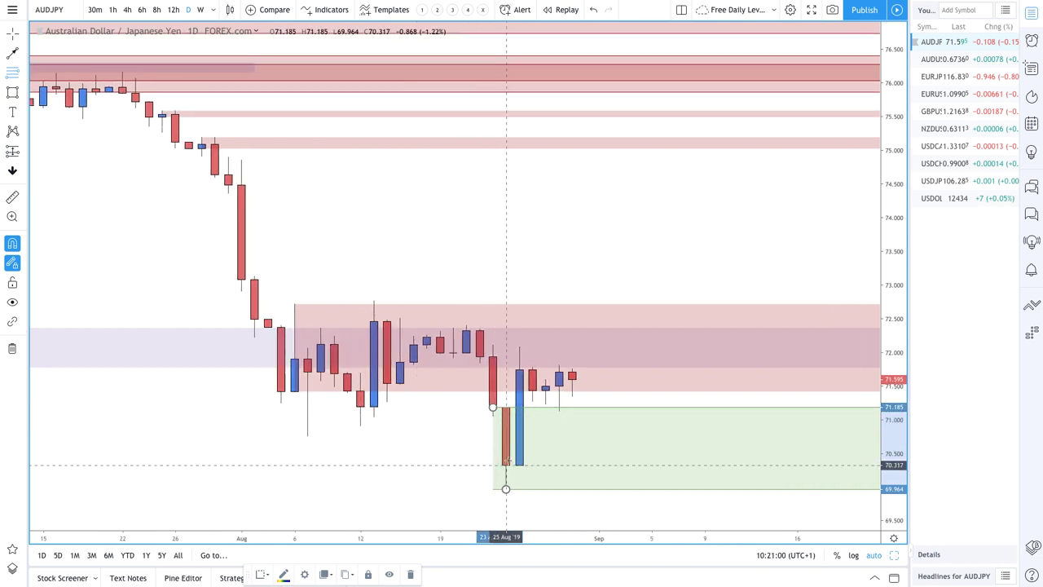
pyautogui.click(8, 95)
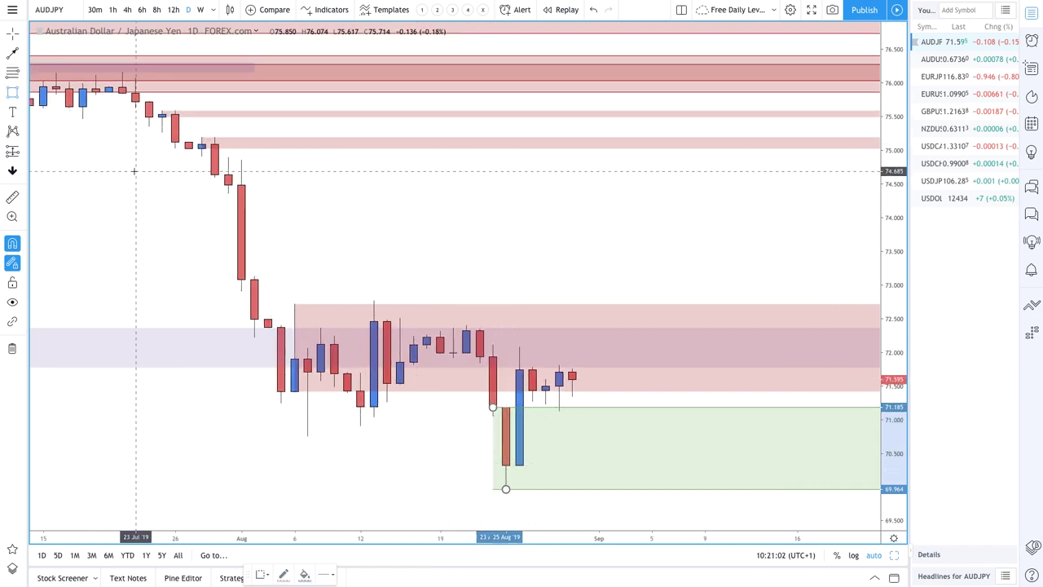
pyautogui.click(307, 436)
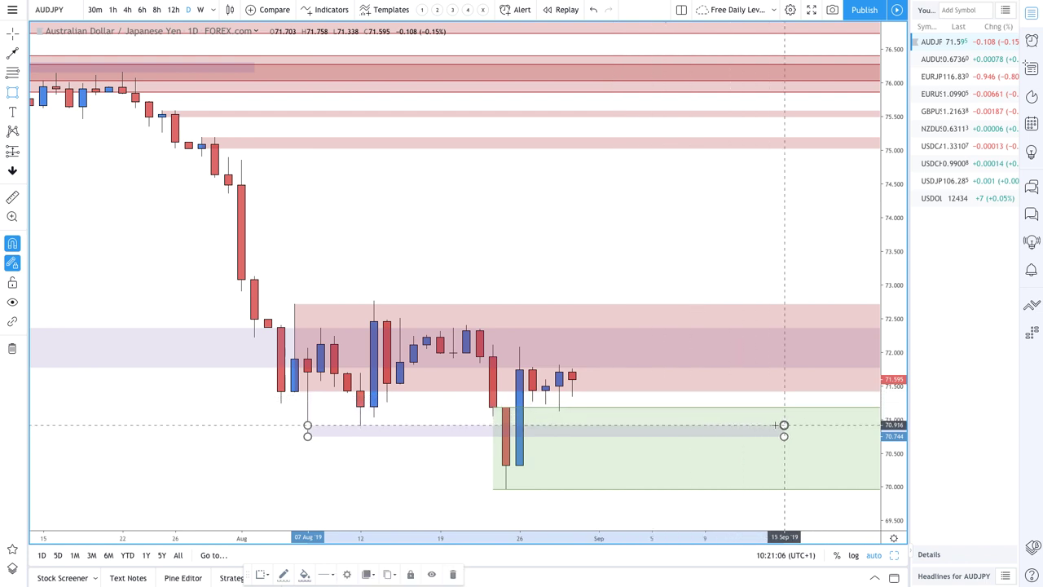
# - Extend the thin band to 15 Sep and draw a projected path dipping to it, then rising
pyautogui.click(784, 424)
pyautogui.scroll(1, 565, 443)
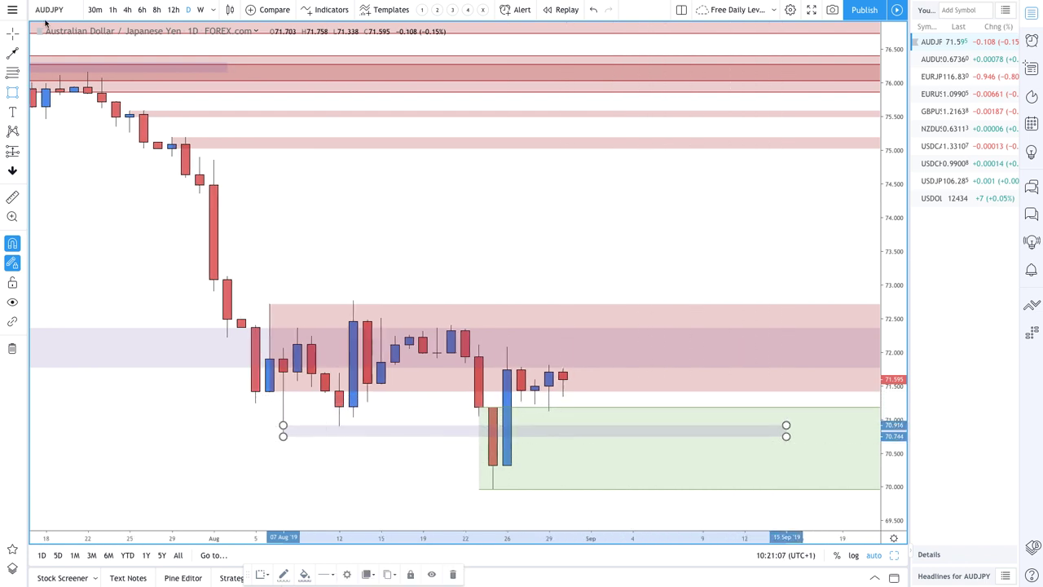
pyautogui.click(15, 50)
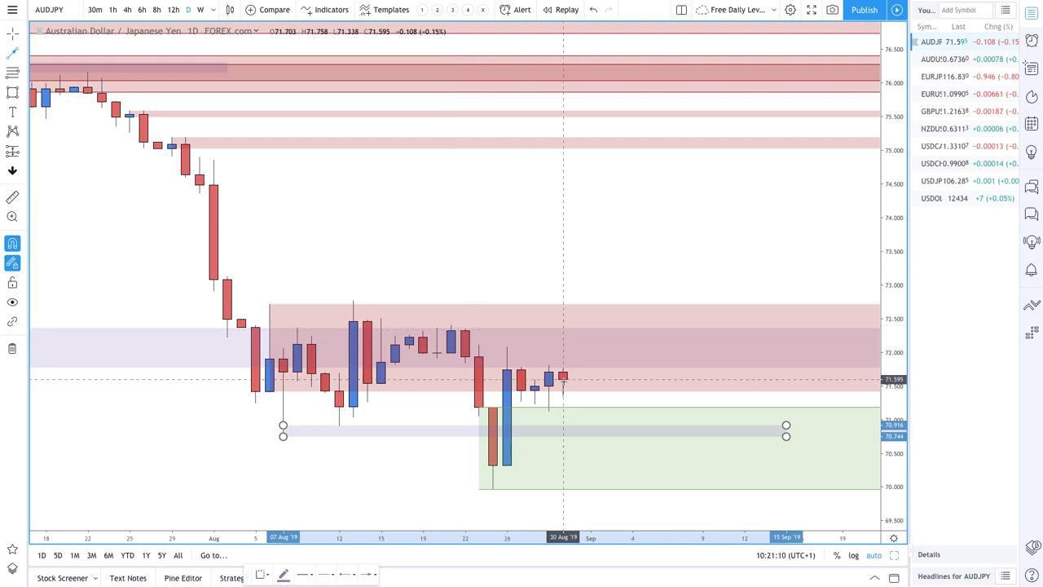
pyautogui.click(563, 379)
pyautogui.click(590, 432)
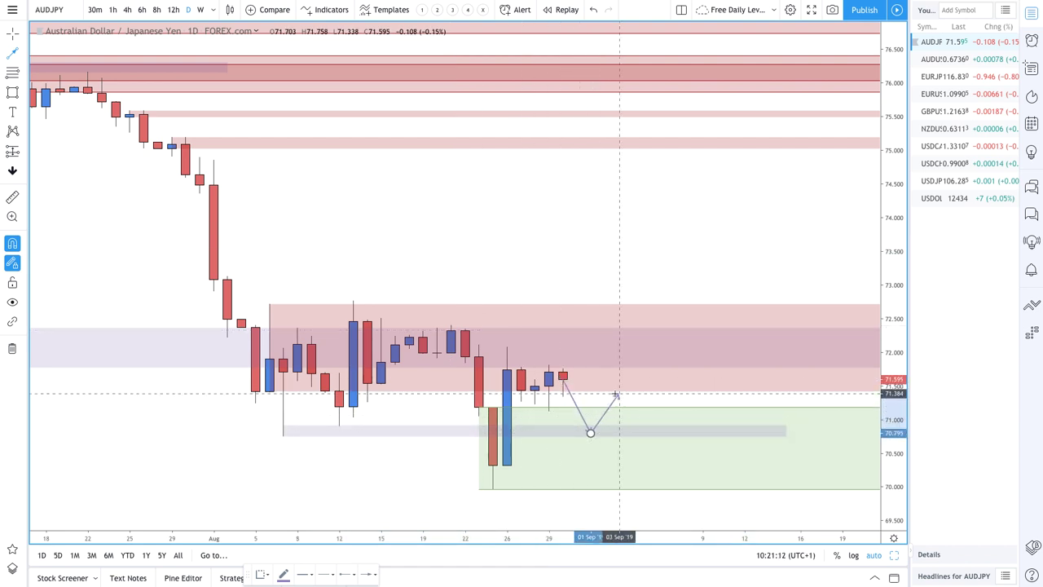
pyautogui.doubleClick(617, 394)
# - Add an up arrow from the demand zone and an up-then-down arrow turning at the supply zone top
pyautogui.click(605, 470)
pyautogui.doubleClick(632, 429)
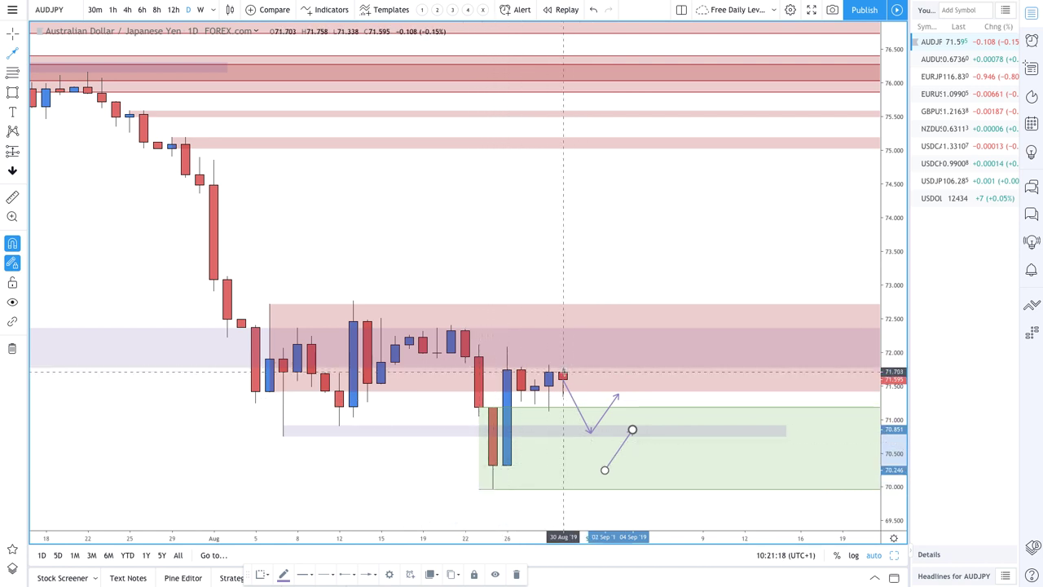
pyautogui.click(562, 373)
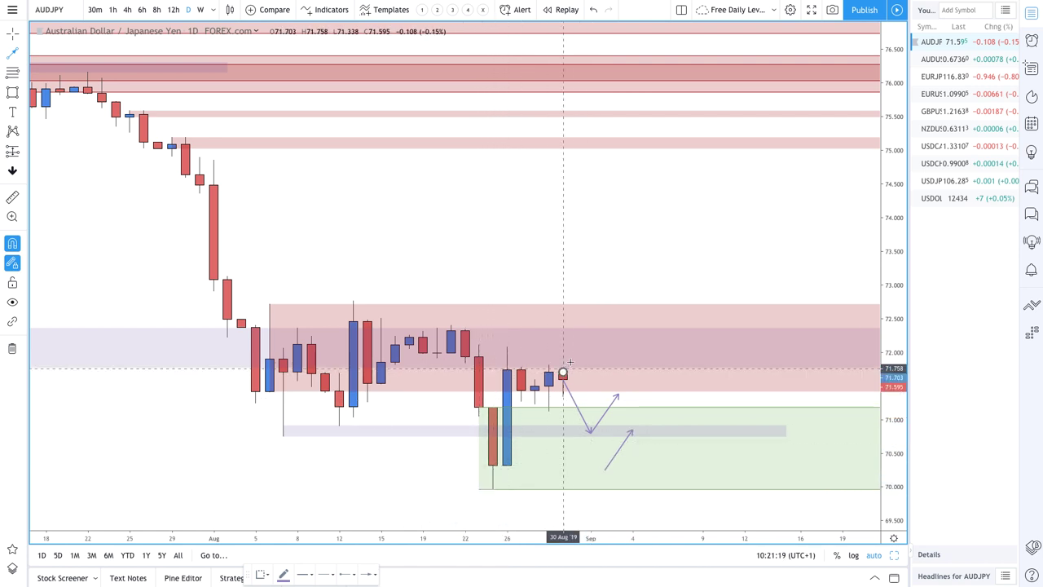
pyautogui.click(617, 314)
pyautogui.doubleClick(647, 356)
pyautogui.scroll(-1, 509, 354)
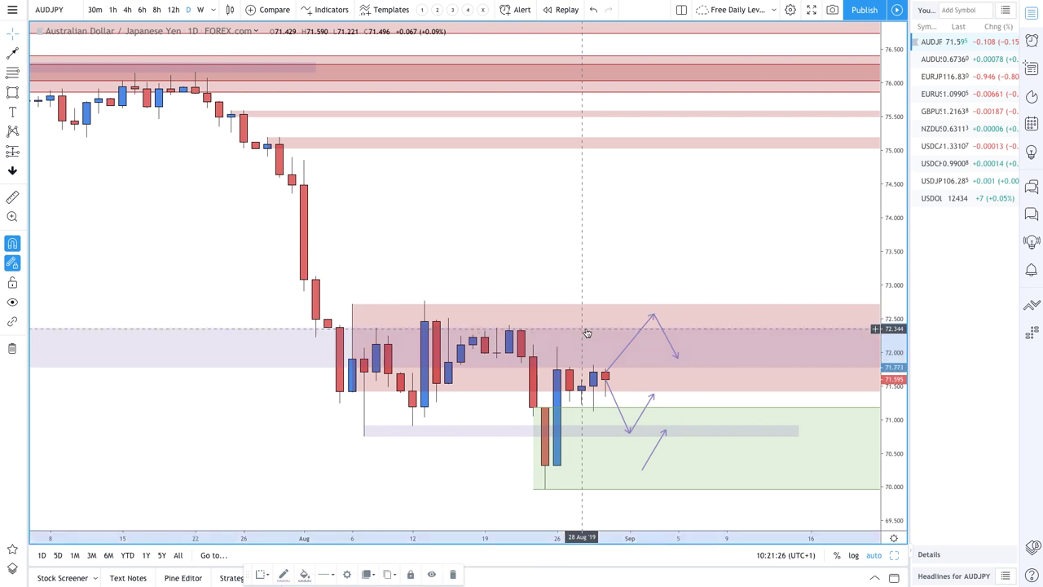
pyautogui.press('Escape')
# - Draw a thin band along the supply zone's top near 72.4–72.7 and box the 13–25 Aug range
pyautogui.click(12, 92)
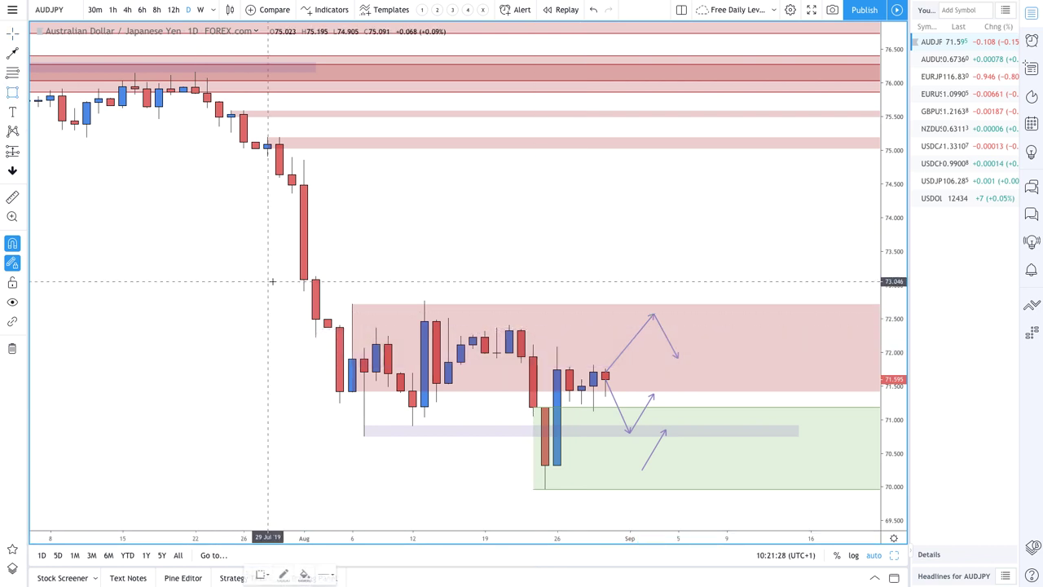
pyautogui.moveTo(352, 304)
pyautogui.mouseDown()
pyautogui.moveTo(630, 339)
pyautogui.moveTo(834, 318)
pyautogui.mouseUp()
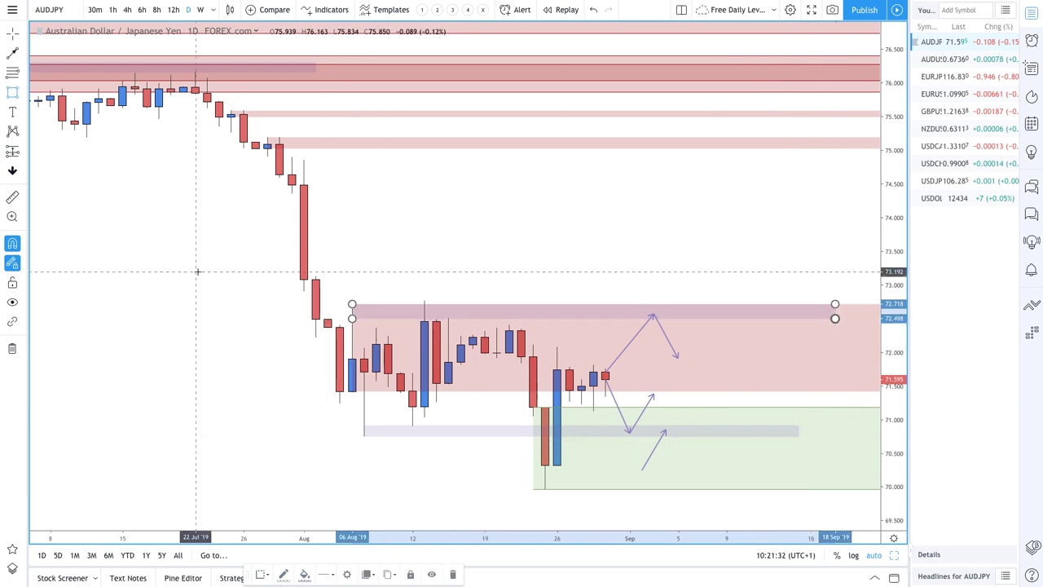
pyautogui.click(13, 92)
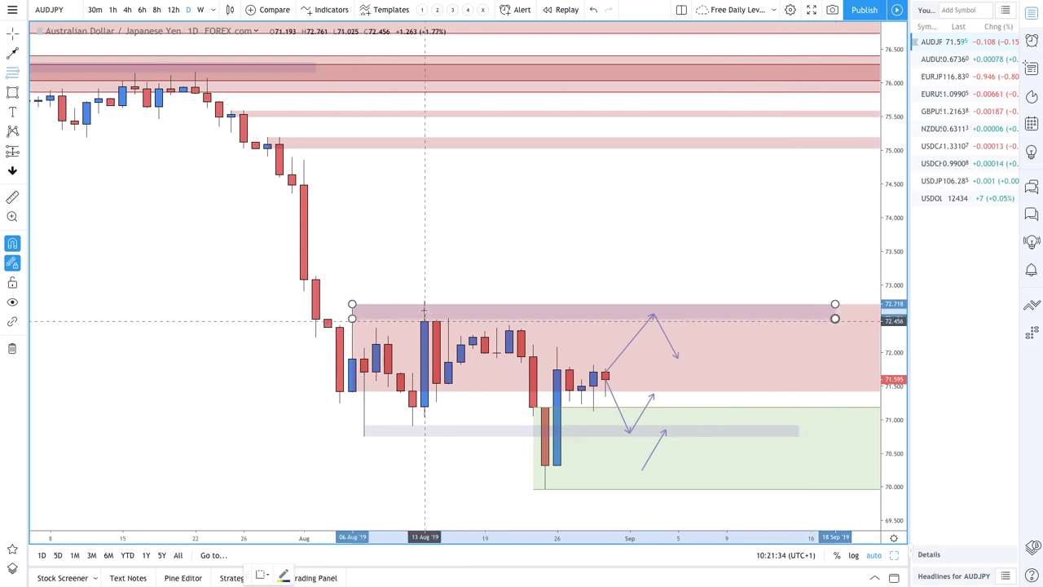
pyautogui.moveTo(424, 301); pyautogui.dragTo(545, 489)
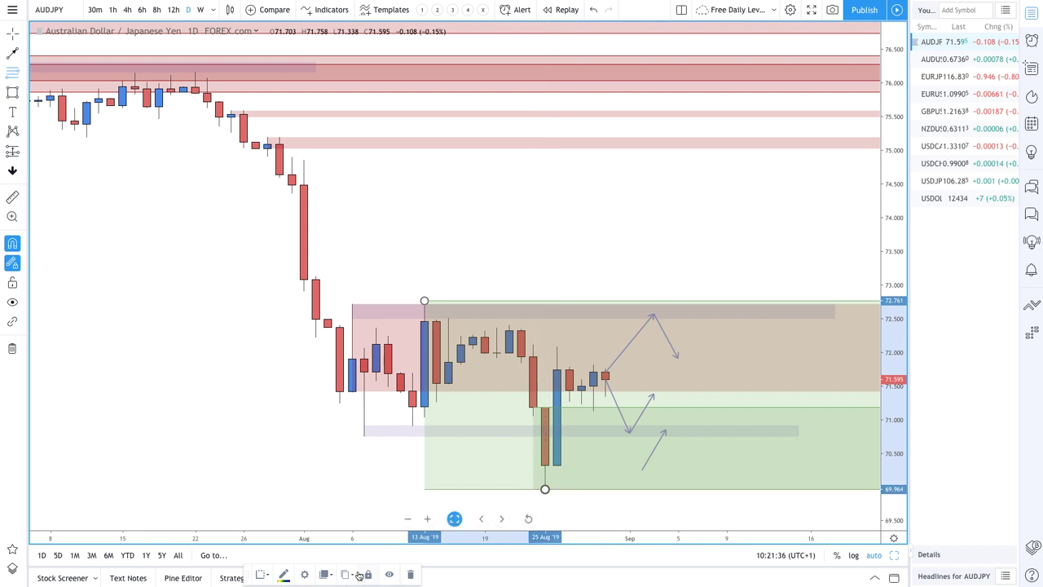
# - Apply the '3. VR TOOL' template so the range box gets black edges and a yellow midline
pyautogui.click(261, 575)
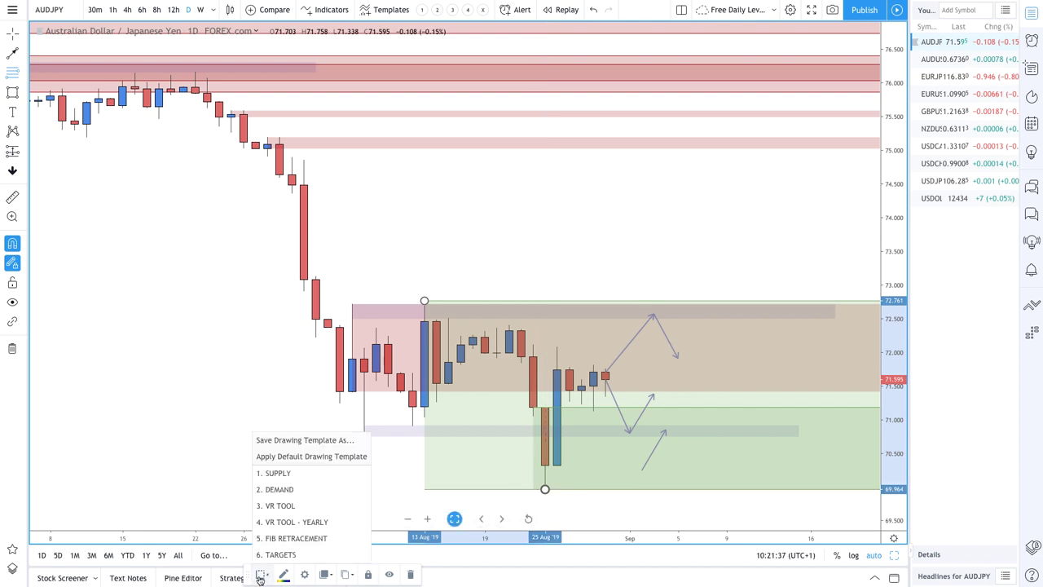
pyautogui.click(291, 502)
pyautogui.scroll(2, 574, 391)
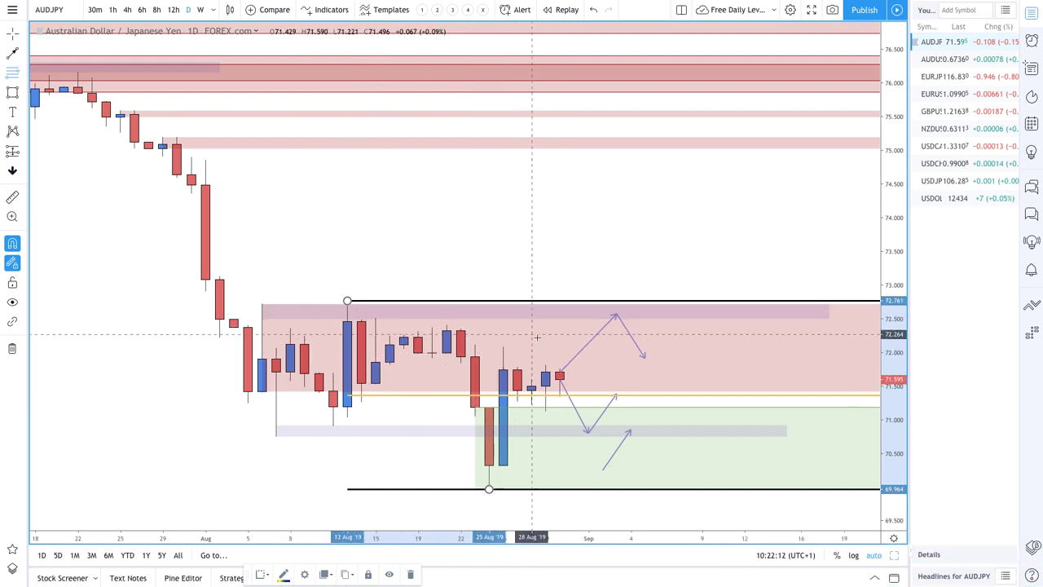
pyautogui.scroll(-1, 668, 277)
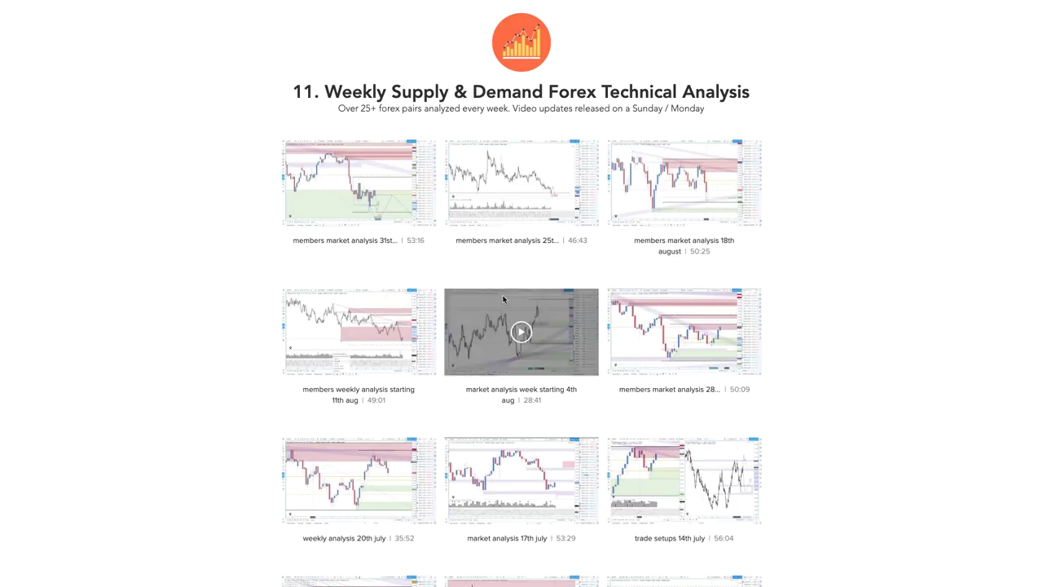
# - Scroll through the weekly supply and demand analysis video list
pyautogui.scroll(-5, 506, 301)
pyautogui.scroll(3, 525, 326)
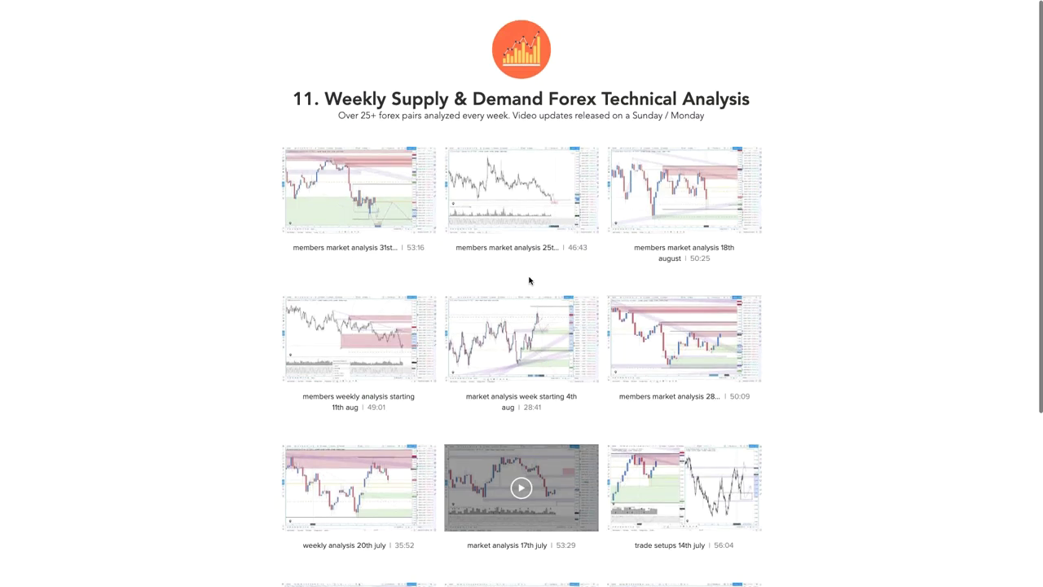